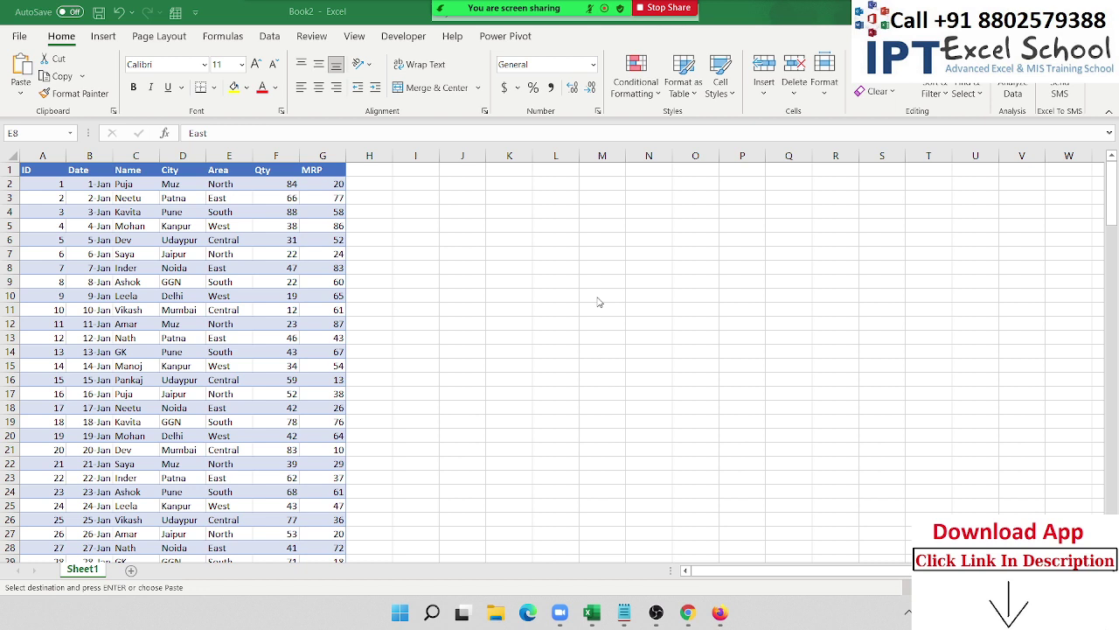
Step: Open and close the meeting participants list twice
mouse_move(595, 13)
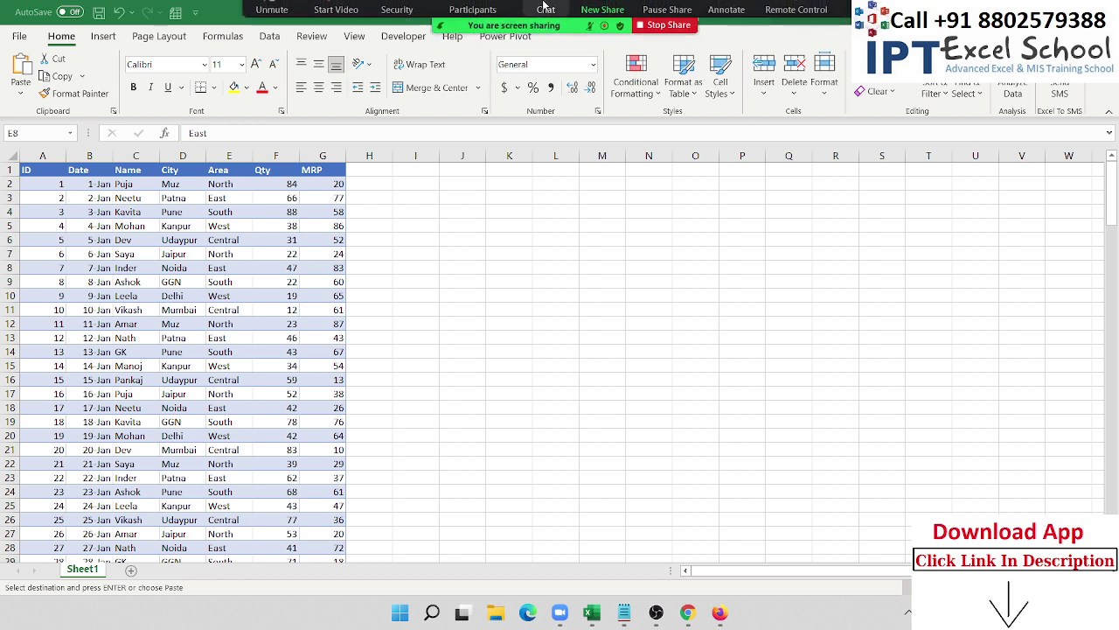
click(479, 17)
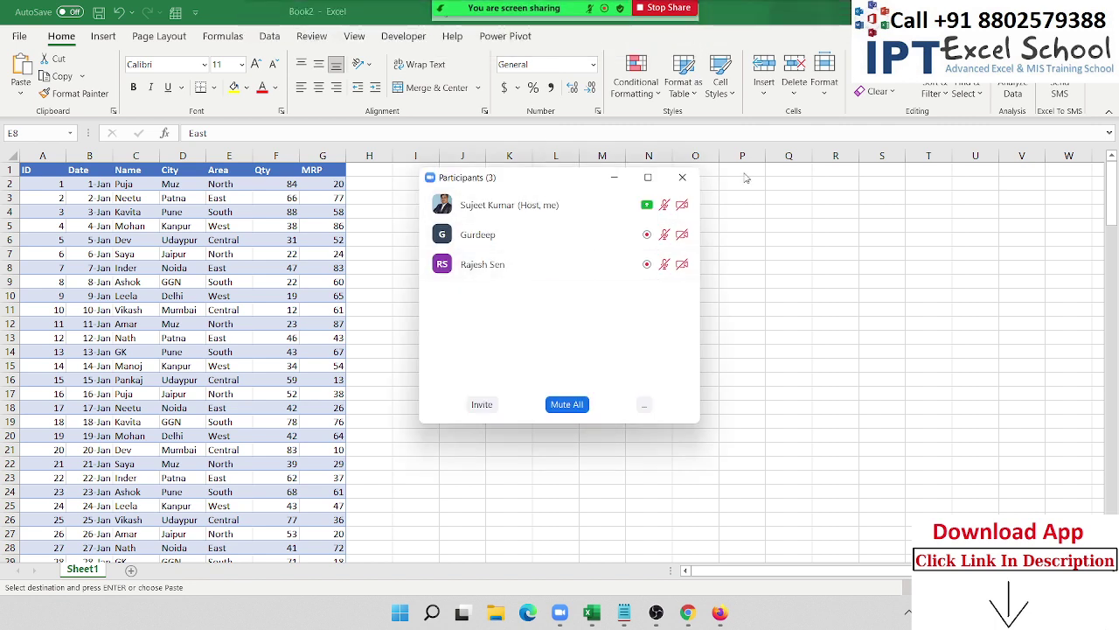
click(682, 177)
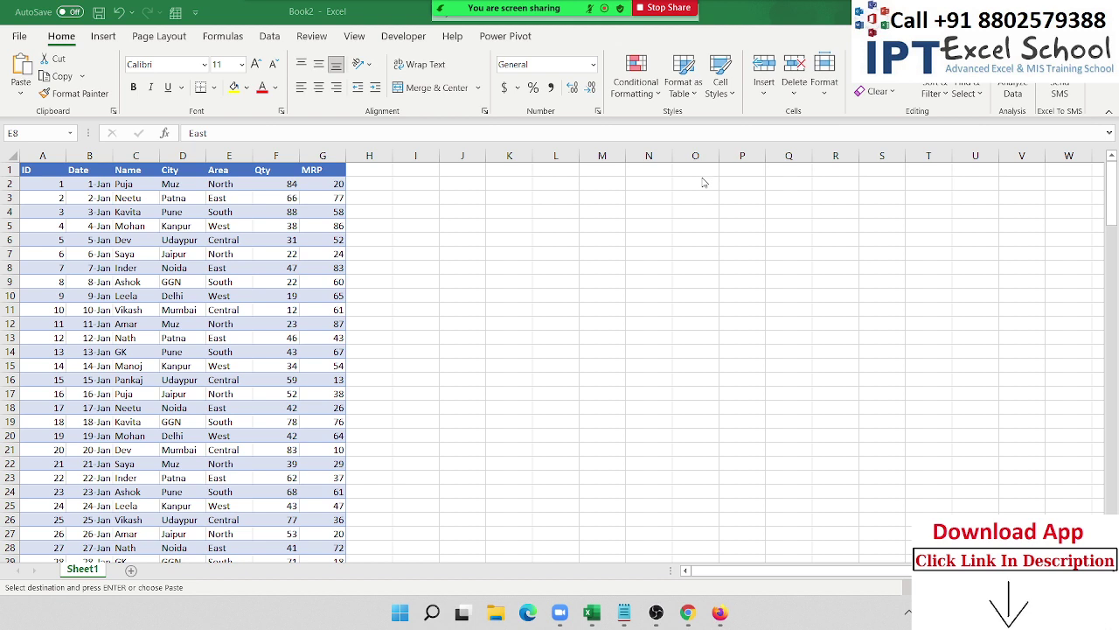
mouse_move(467, 5)
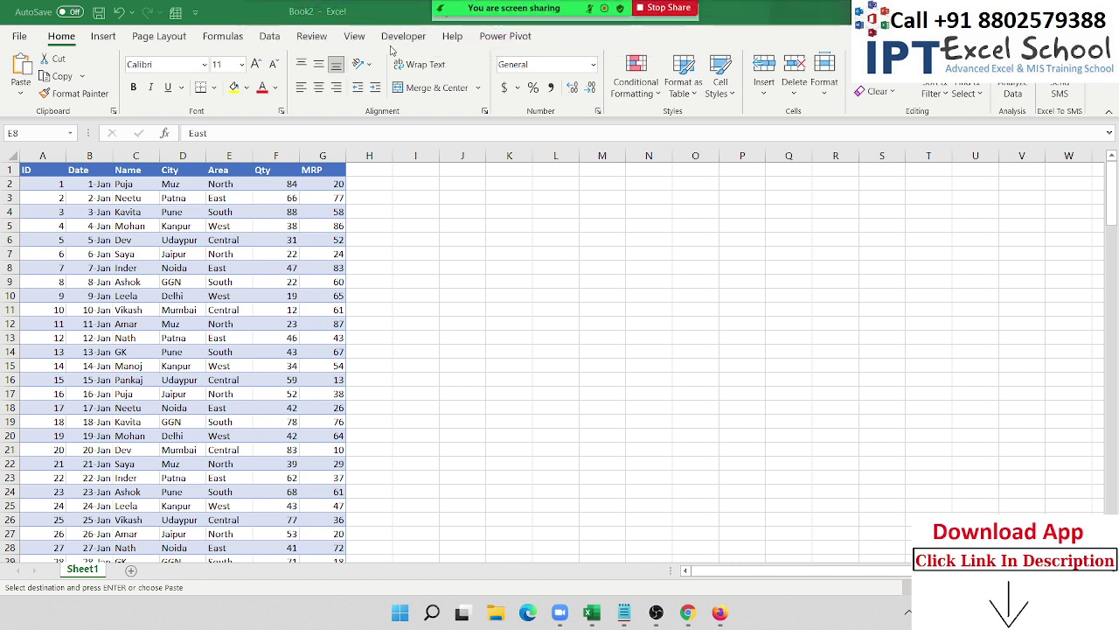
mouse_move(385, 52)
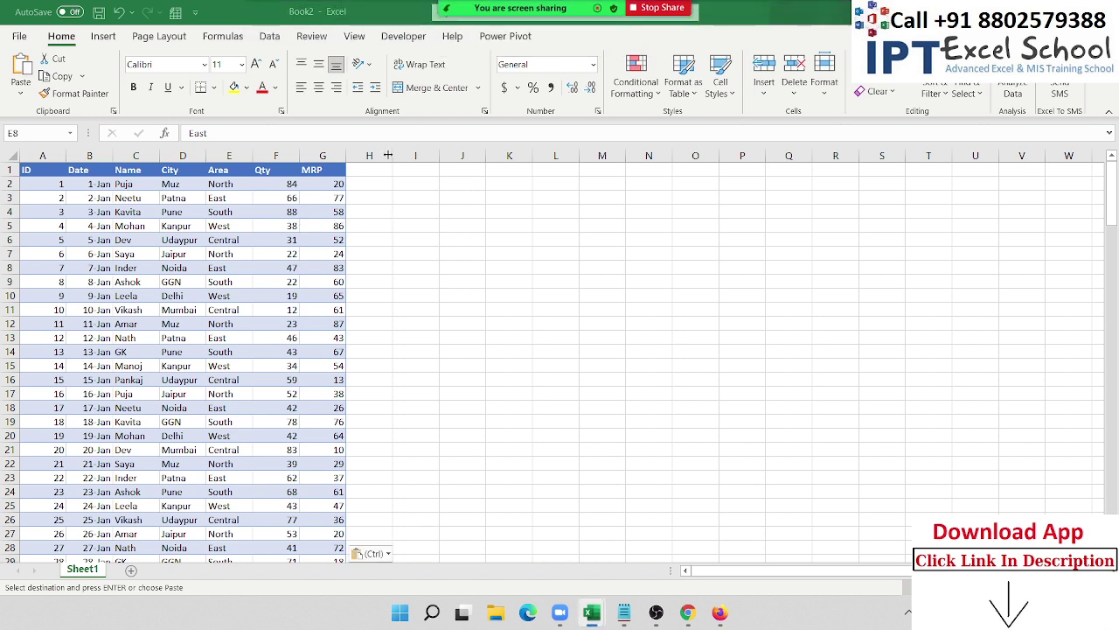
click(473, 22)
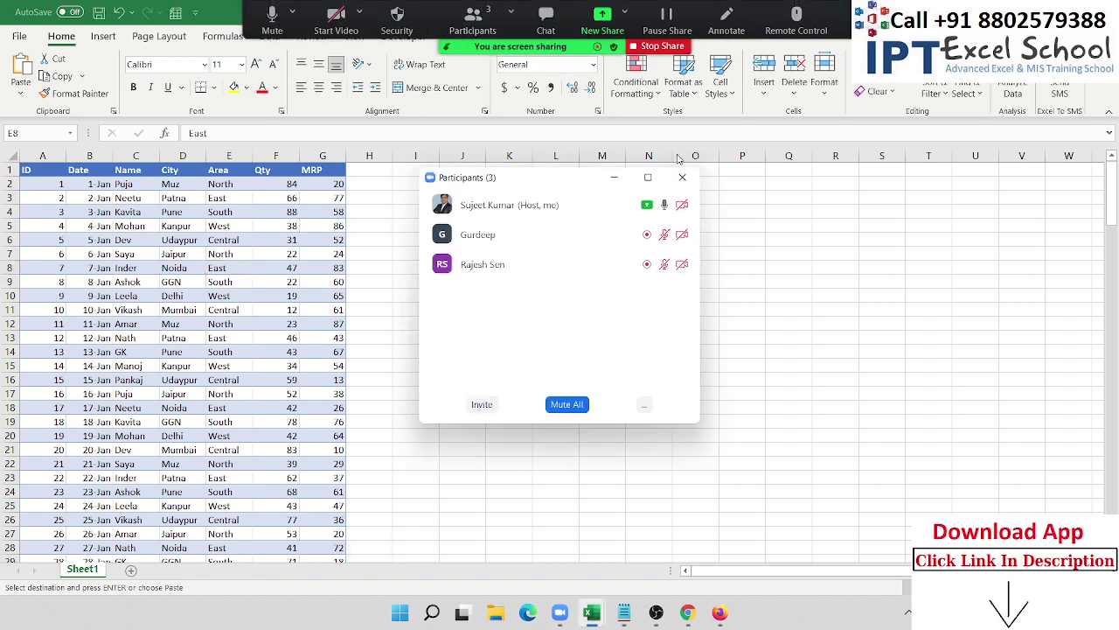
click(682, 177)
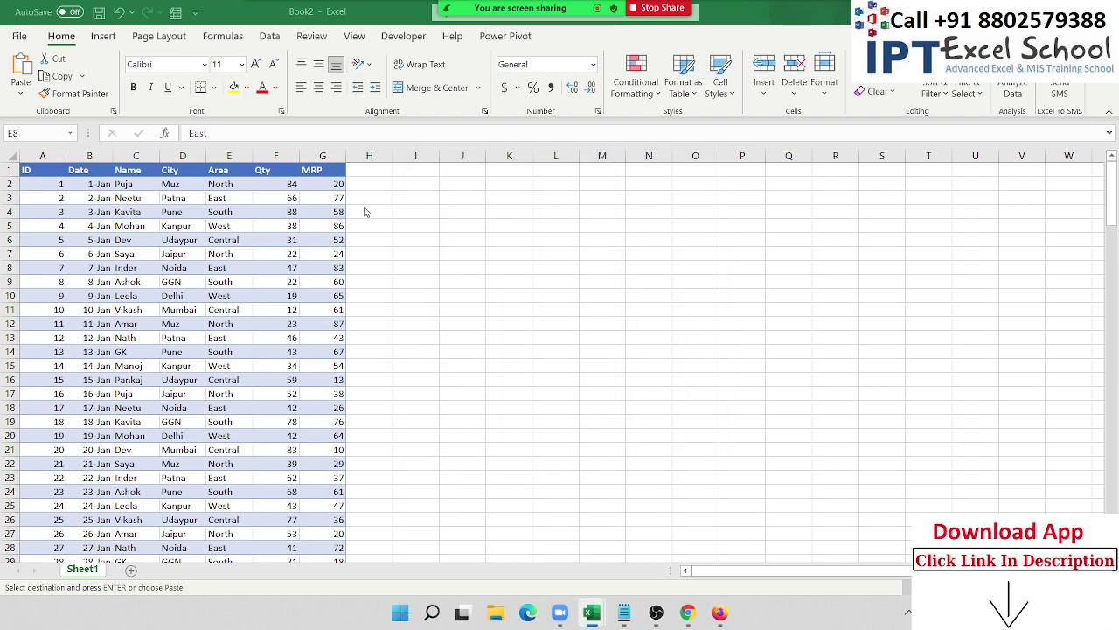
scroll(102, 220, down, 4)
scroll(105, 216, up, 4)
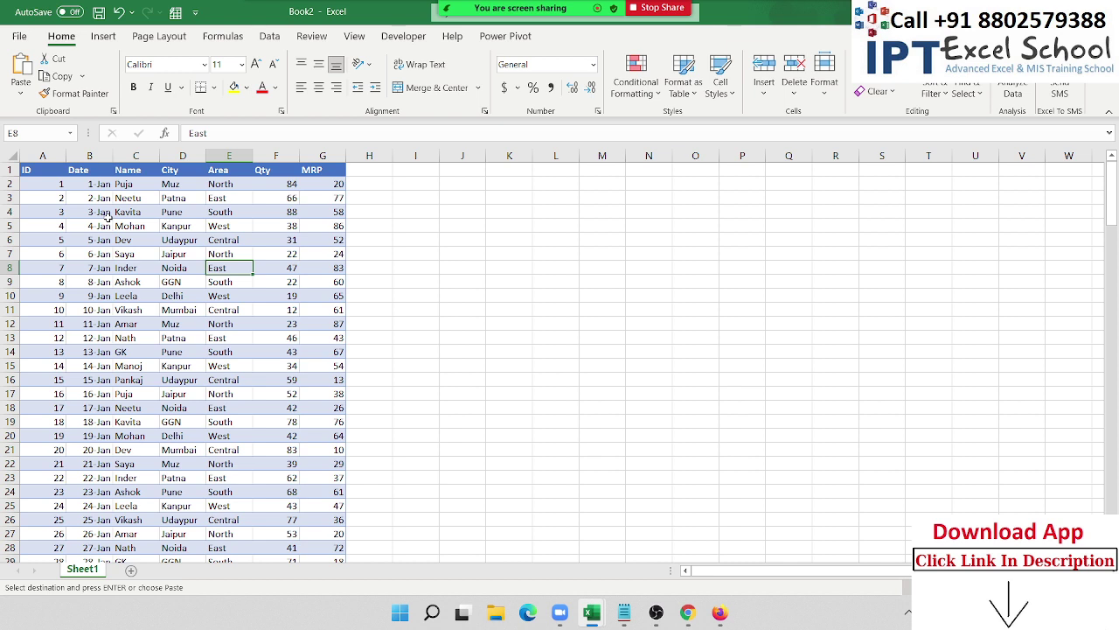
Step: Add an Sr heading in H1 and fill serial numbers 1, 2, 3… down the table
key(ctrl+Up)
key(ctrl+Right)
key(Right)
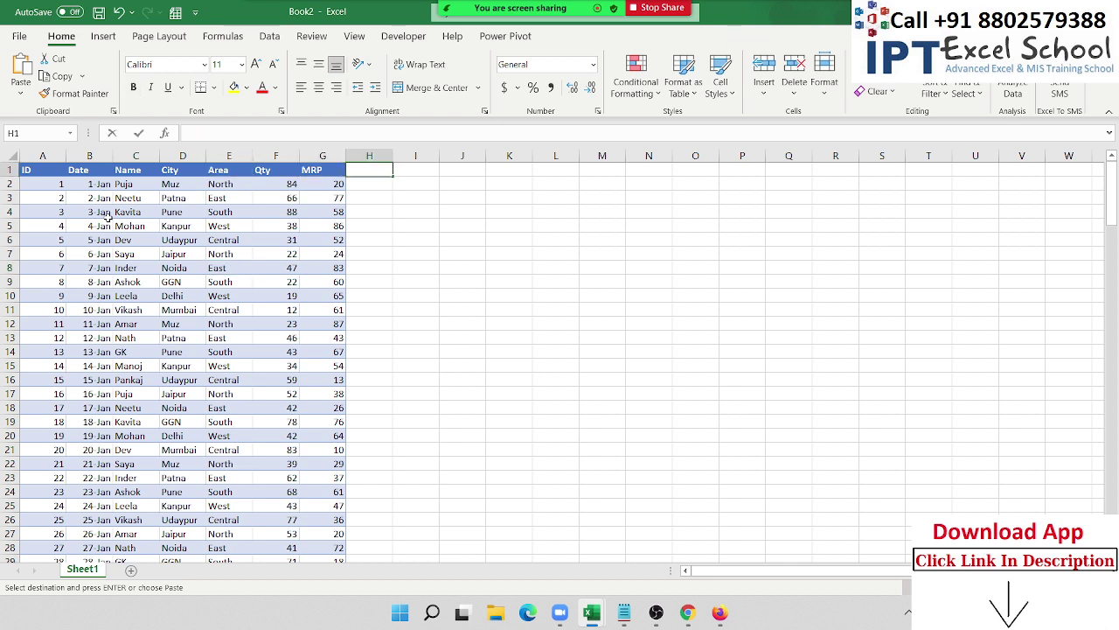
text(sR)
key(Return)
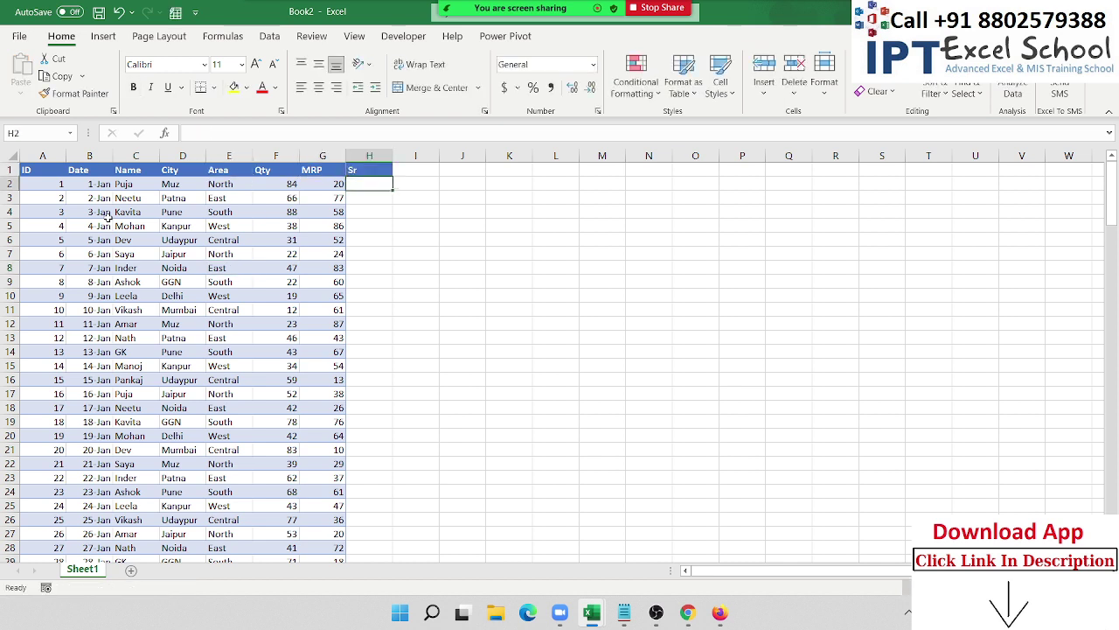
text(1)
key(Return)
text(2)
key(Return)
key(Up)
key(Up)
key(shift+Down)
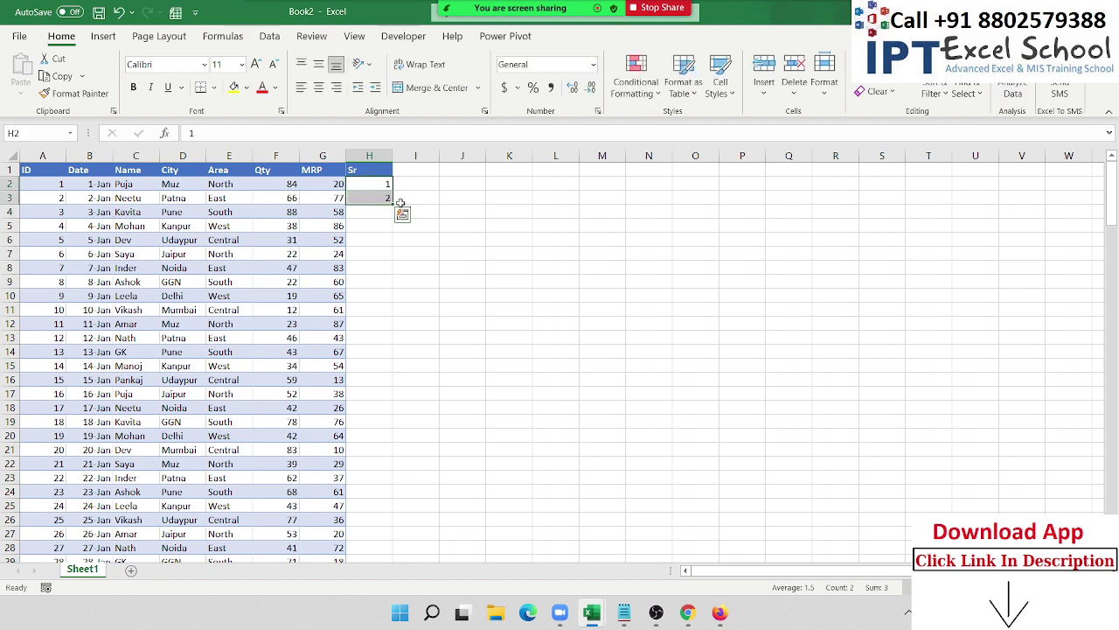
double_click(391, 205)
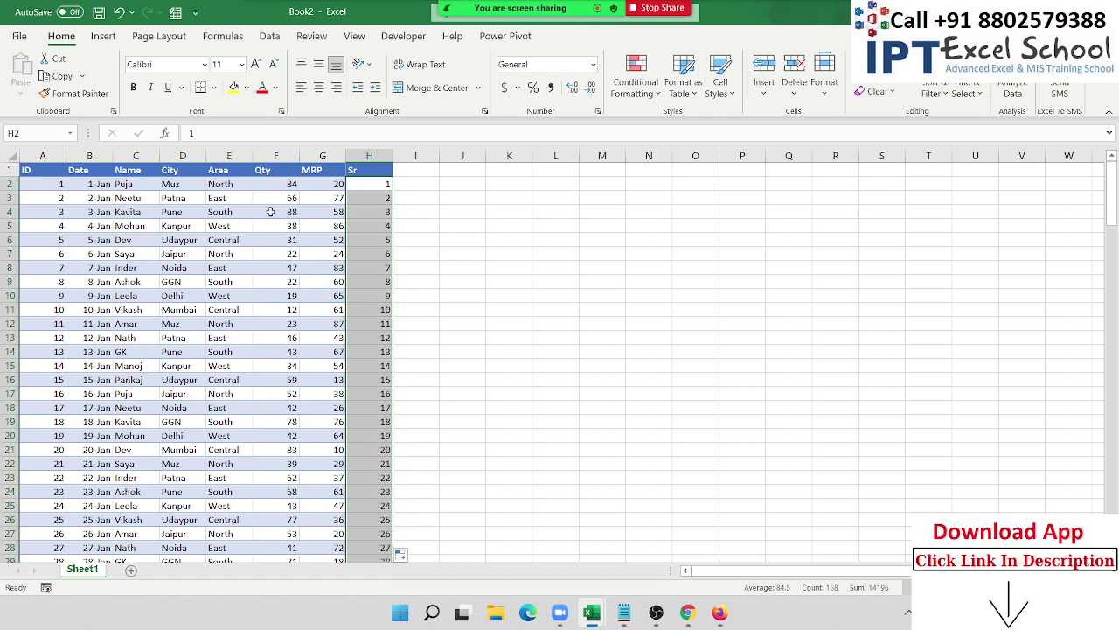
click(264, 172)
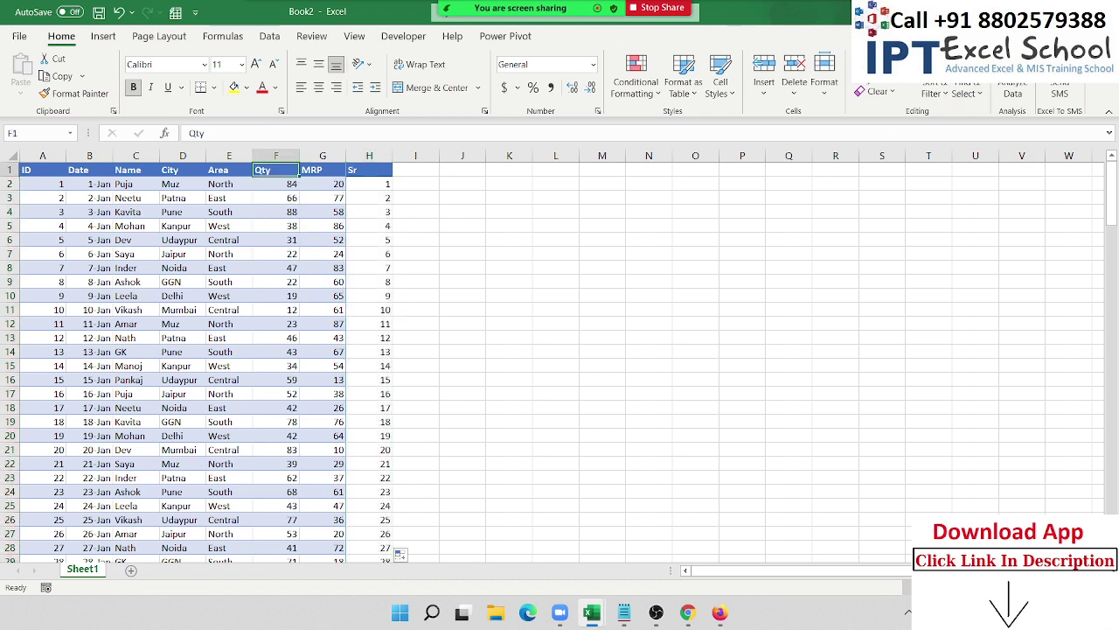
click(935, 89)
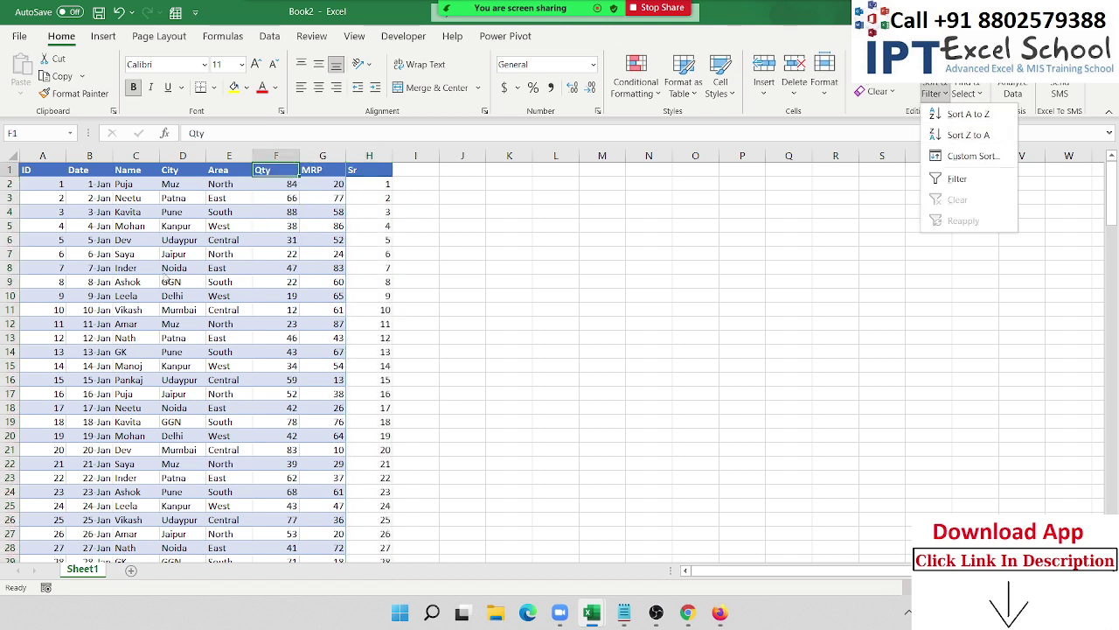
key(Escape)
mouse_move(42, 264)
mouse_down()
mouse_move(18, 566)
mouse_move(46, 414)
mouse_up()
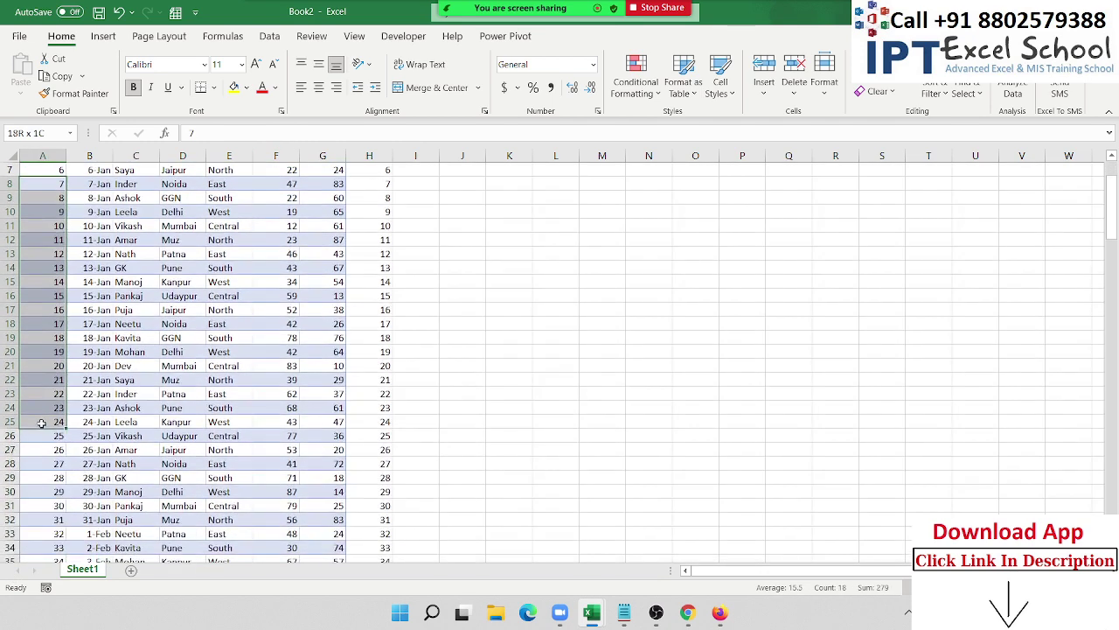
key(ctrl+Home)
key(Right)
key(Right)
key(Right)
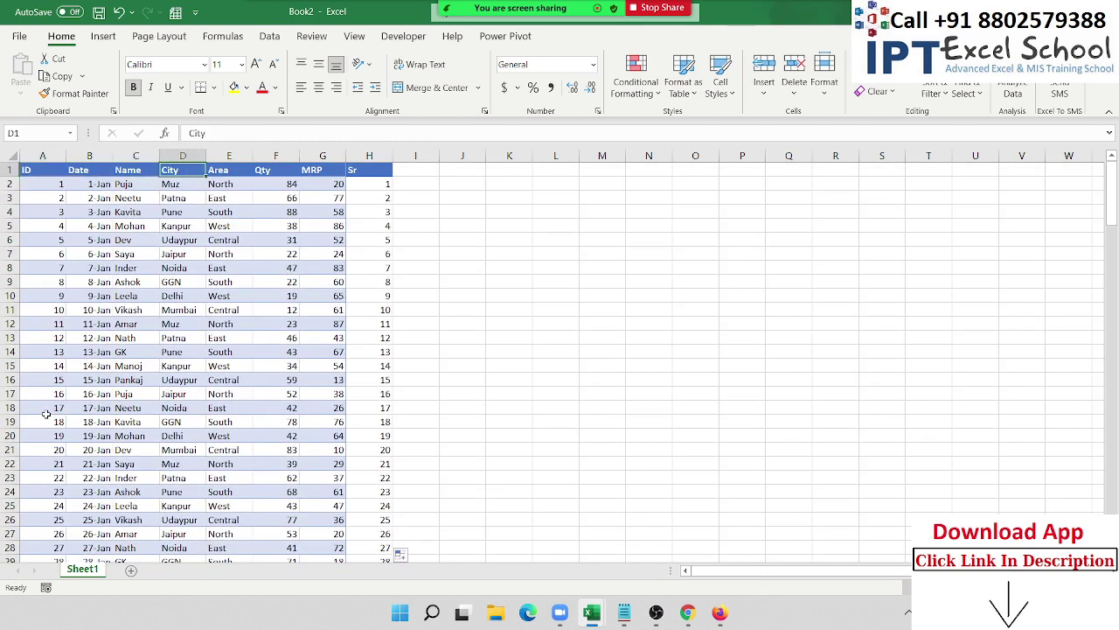
click(934, 92)
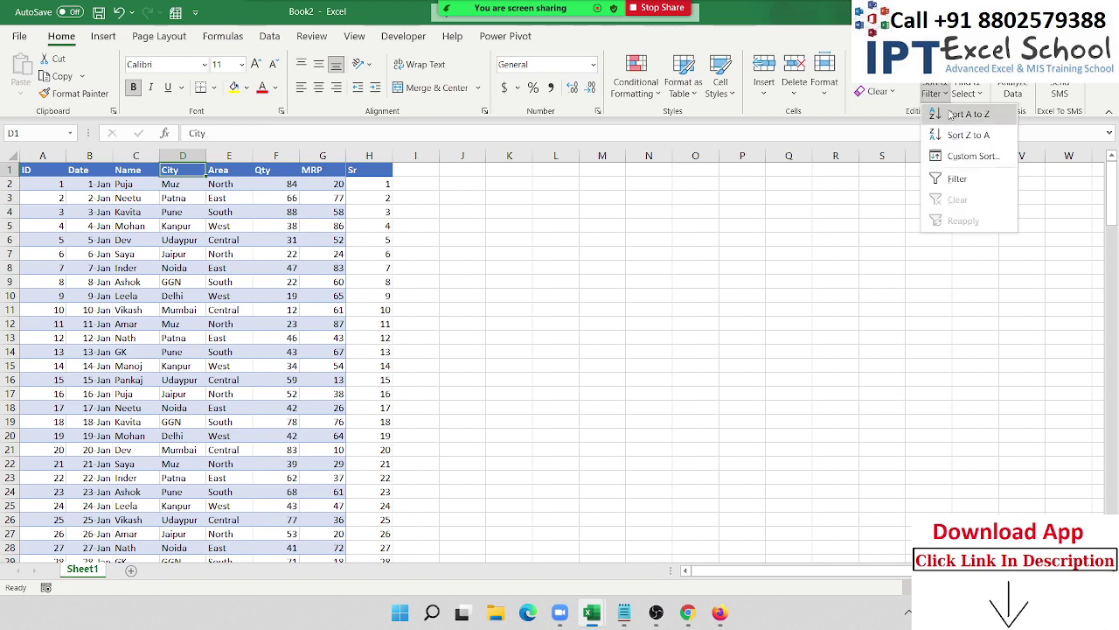
click(952, 114)
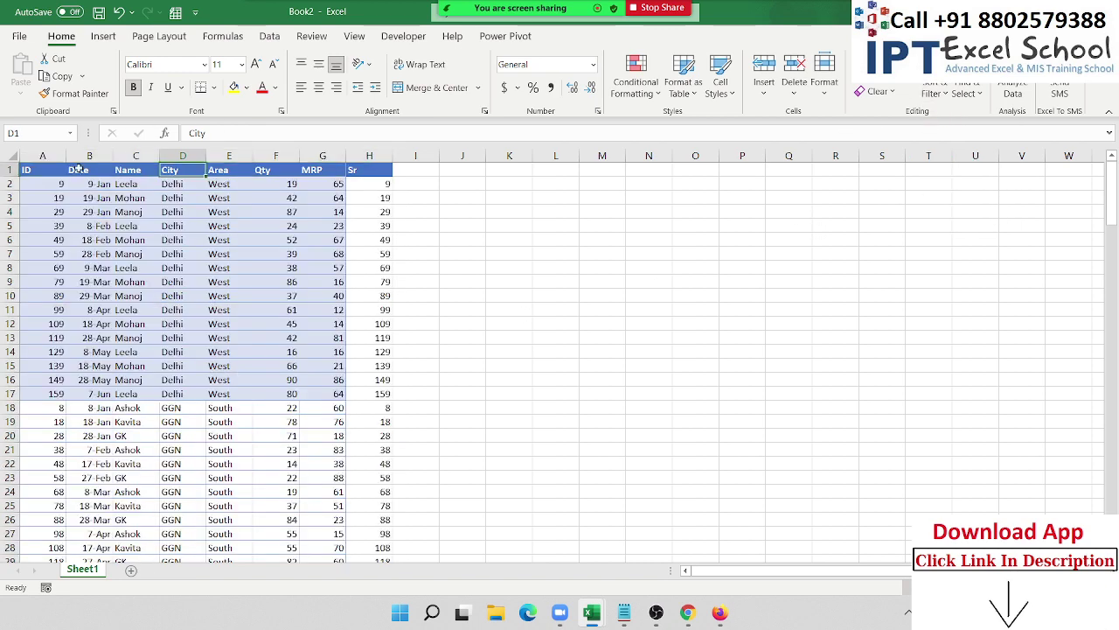
key(Left)
key(Left)
key(Right)
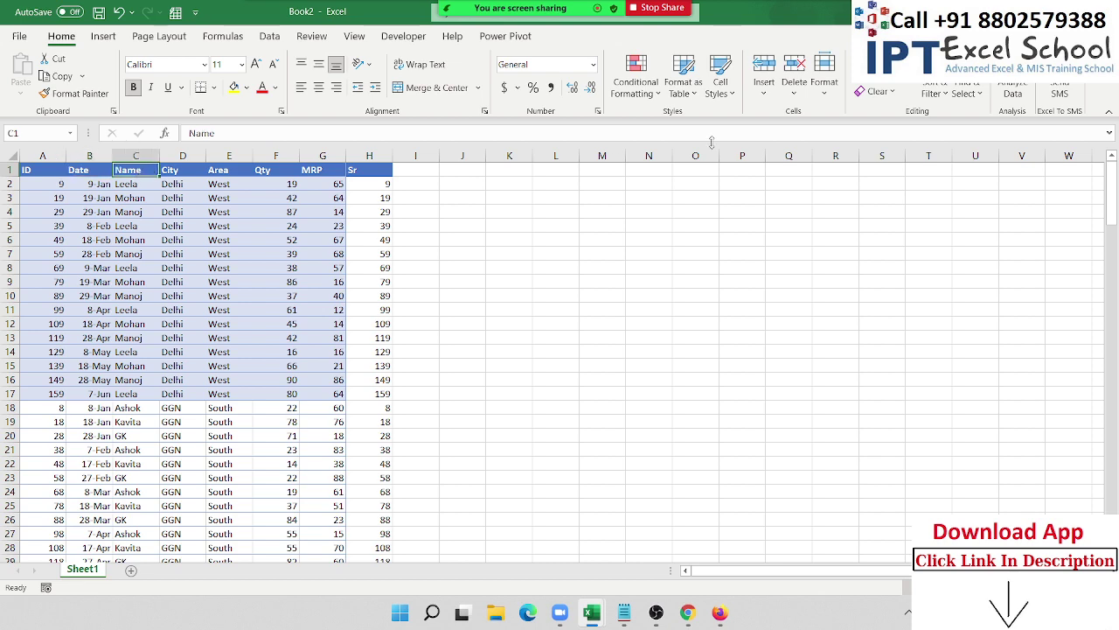
click(943, 95)
click(949, 114)
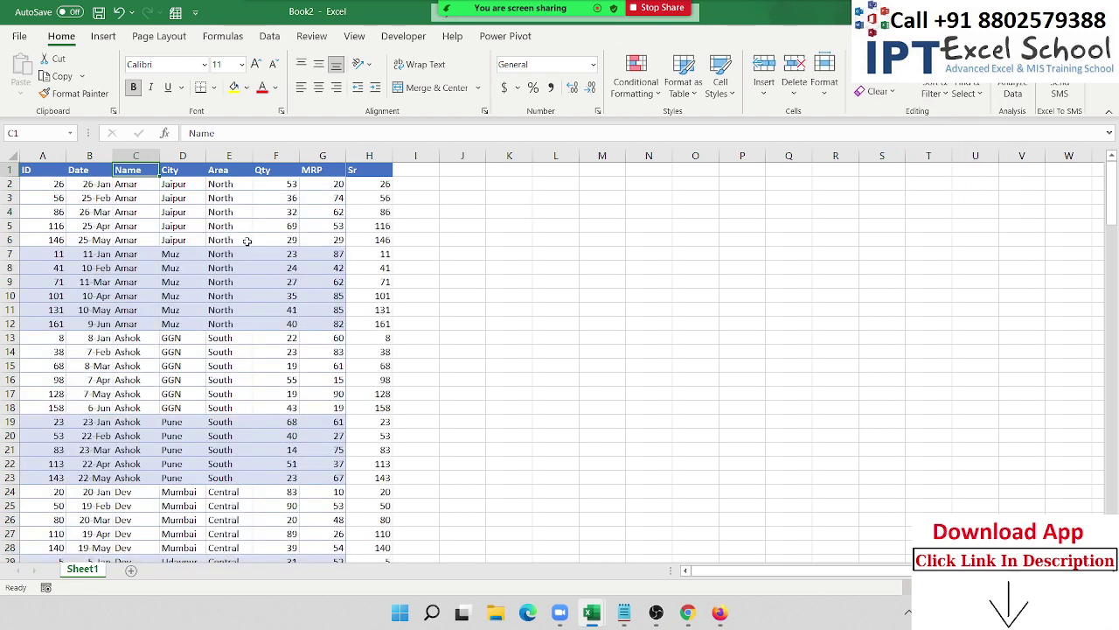
drag(248, 241, 247, 380)
click(372, 172)
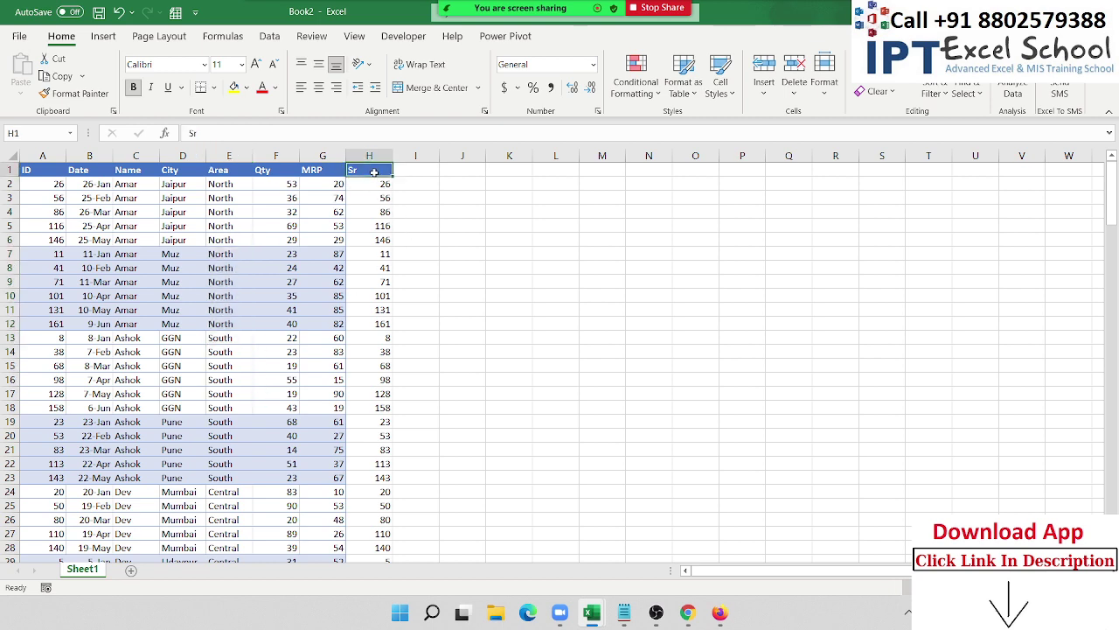
click(933, 93)
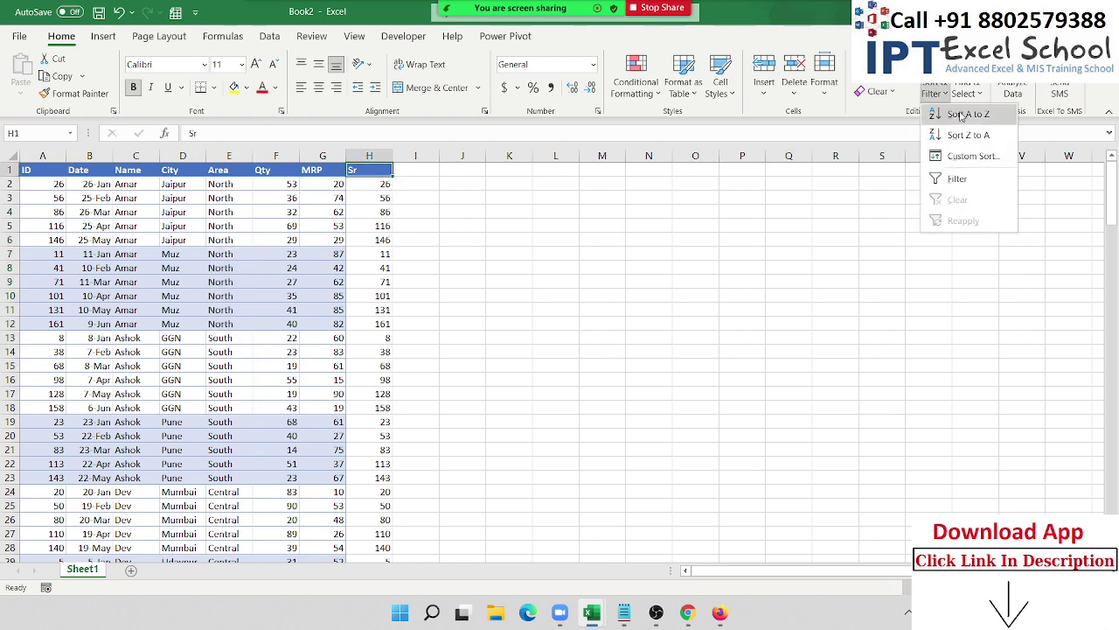
click(960, 114)
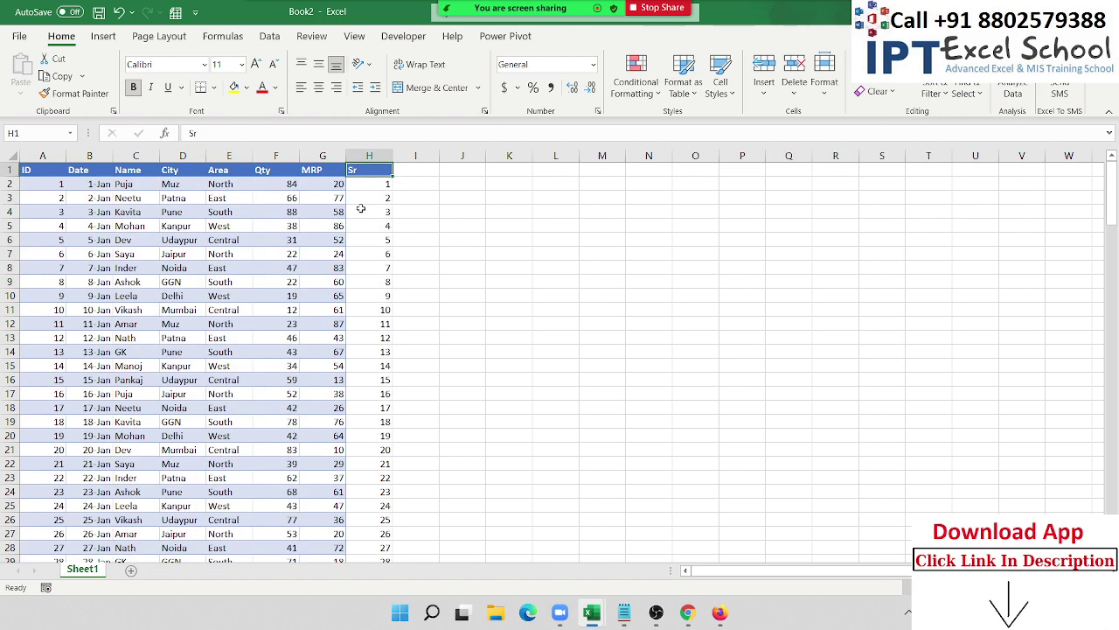
scroll(358, 209, down, 1)
scroll(359, 209, down, 5)
scroll(359, 210, down, 1)
scroll(358, 211, down, 4)
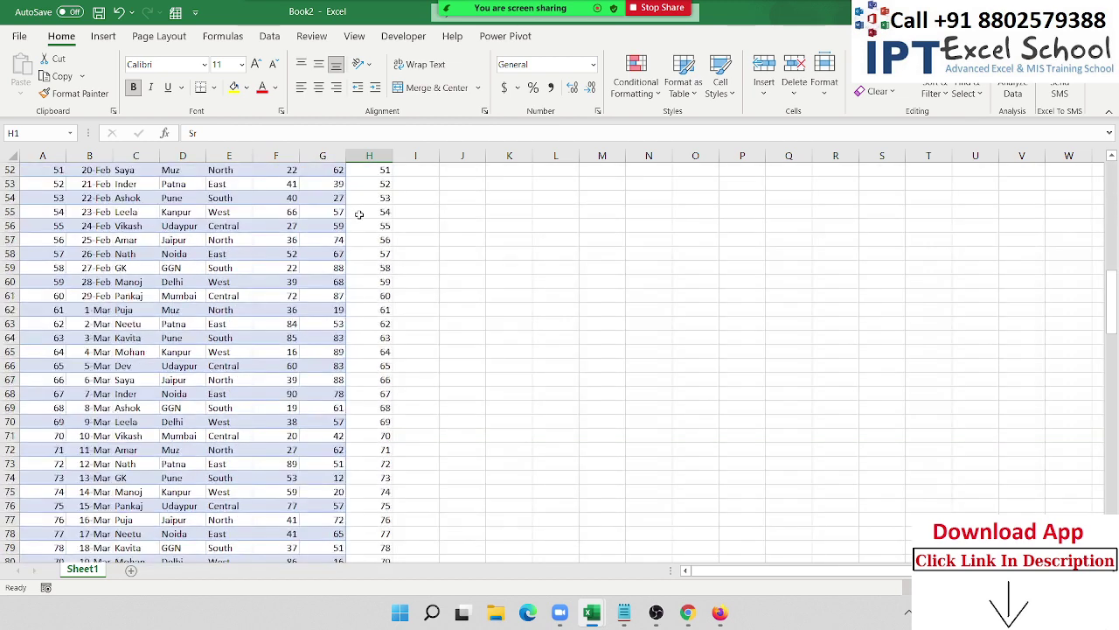
scroll(359, 214, down, 2)
scroll(359, 214, up, 4)
scroll(358, 215, up, 8)
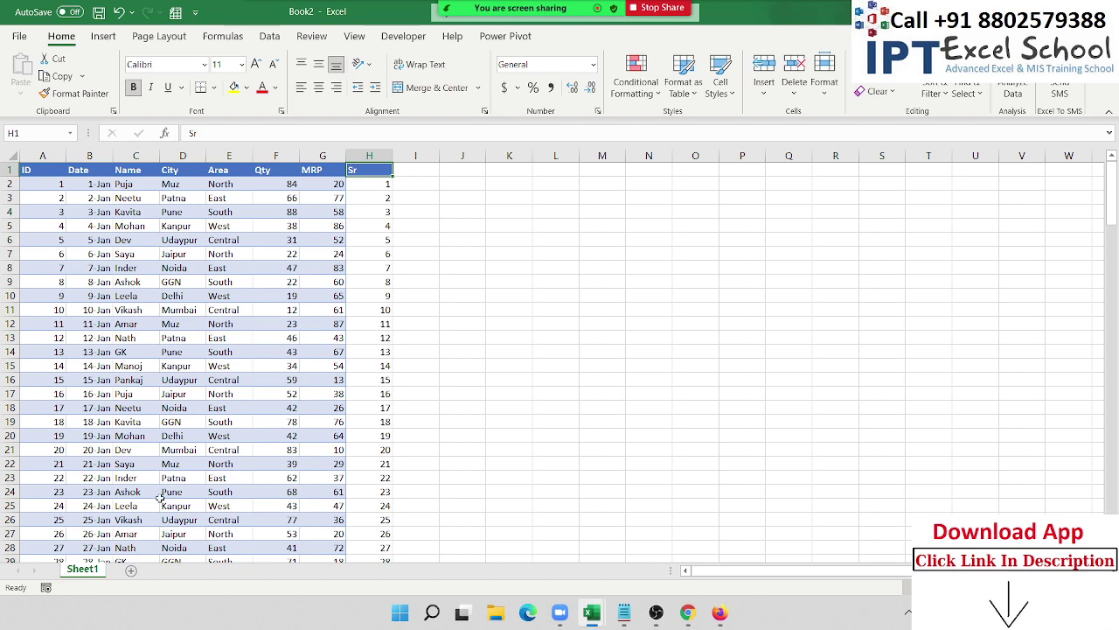
click(132, 571)
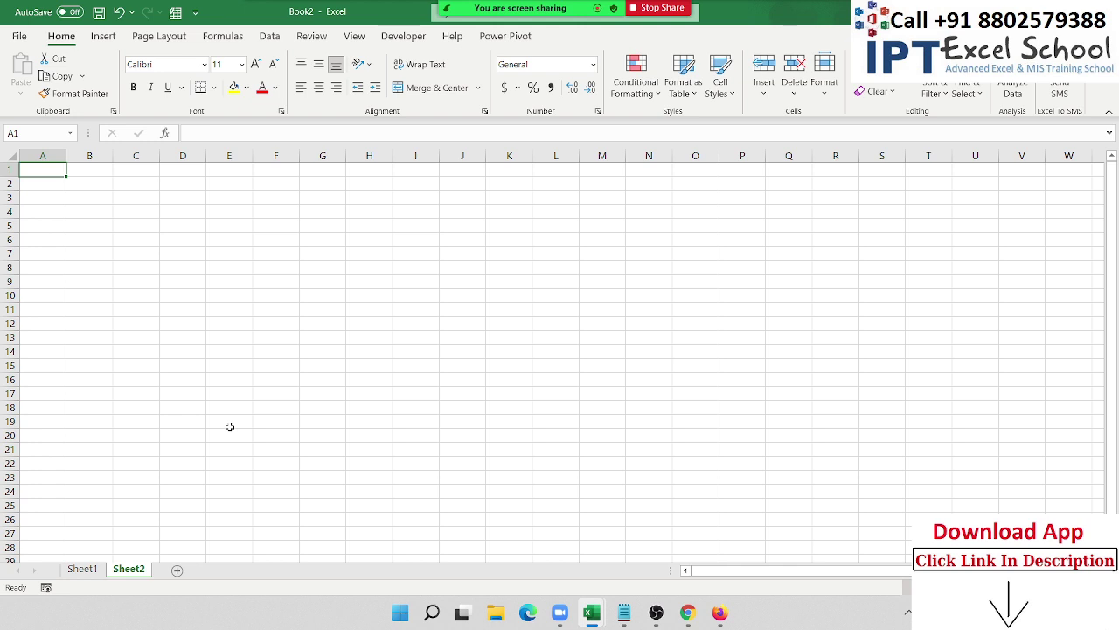
Step: Enter Name in A1 and Puja in A2, then fill the name list down to A12
text(Name)
key(Return)
text(\)
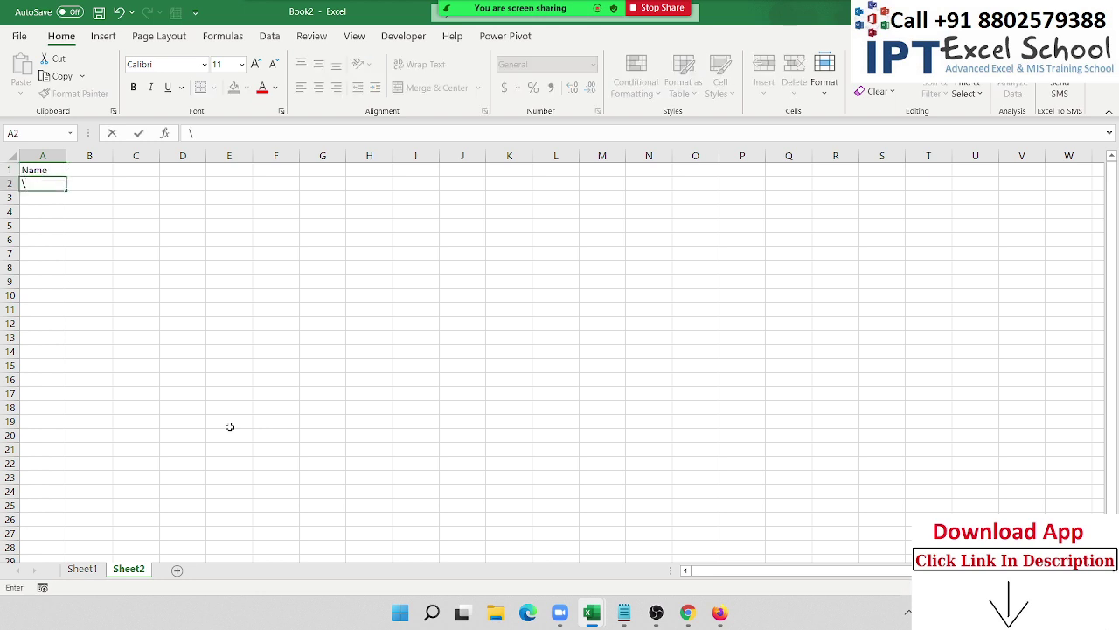
key(Escape)
text(Puja)
click(61, 236)
click(45, 184)
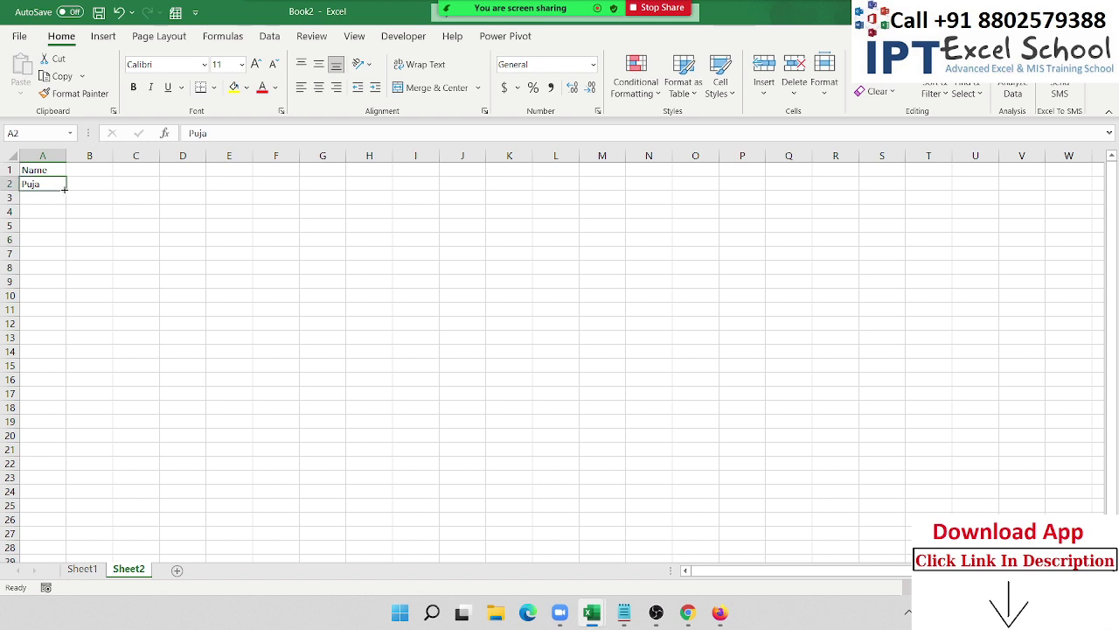
drag(66, 189, 61, 325)
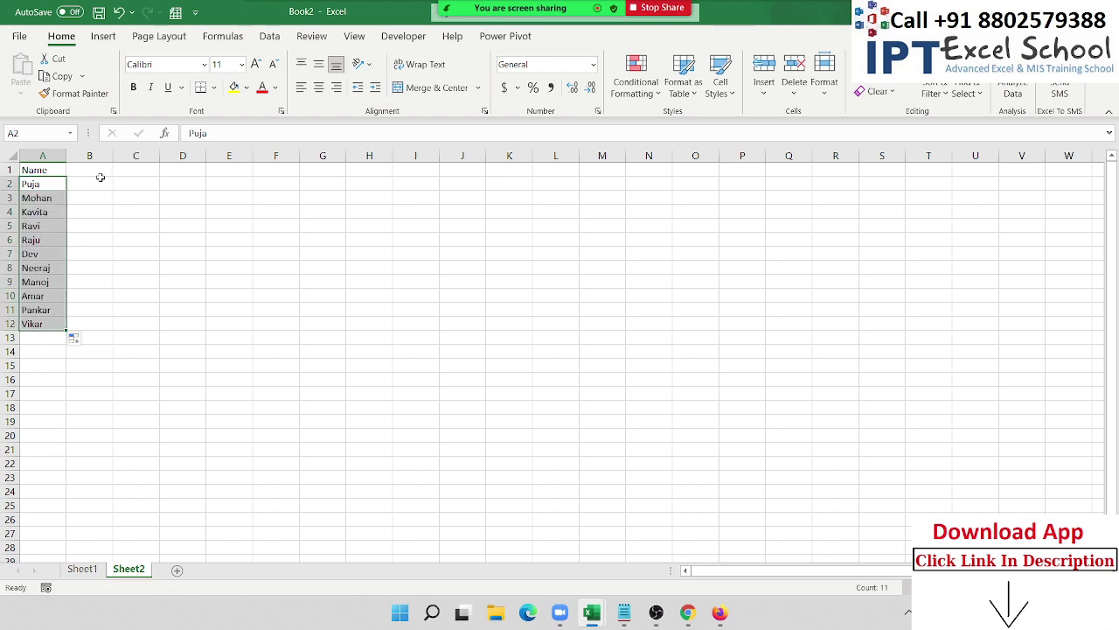
click(107, 178)
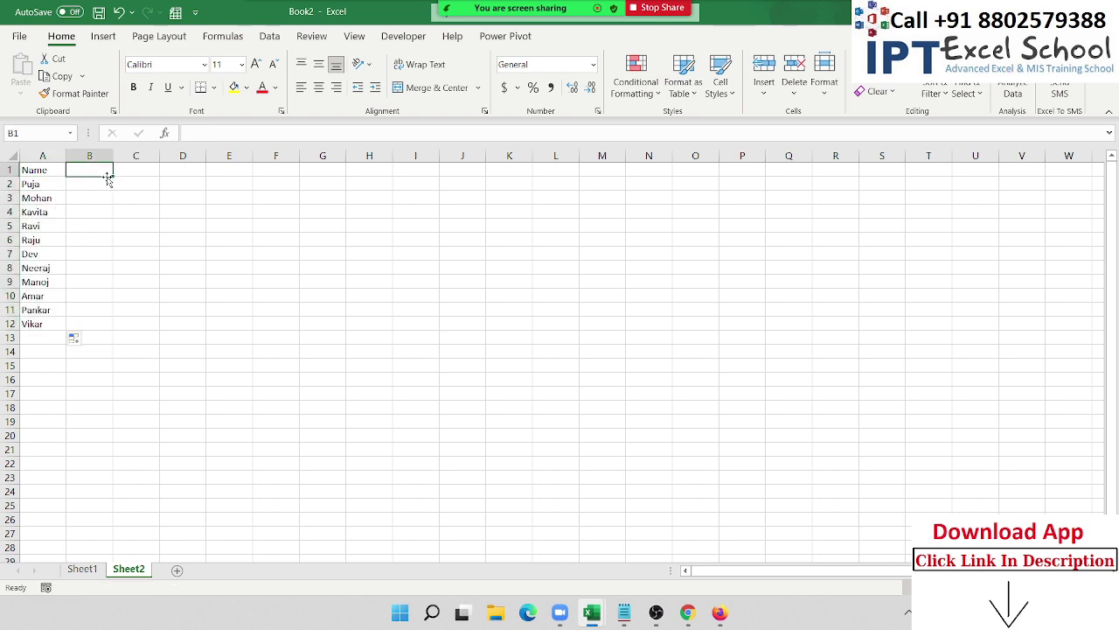
Step: Fill the P-1 header in B1 across row 1 to AF1
text(P-1)
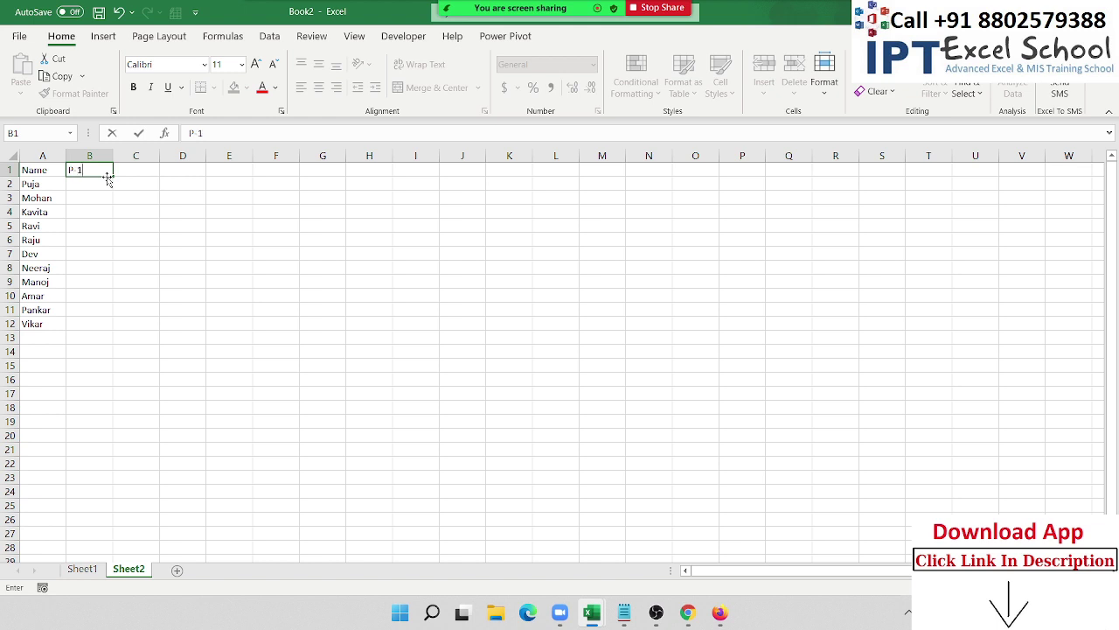
click(98, 251)
click(106, 175)
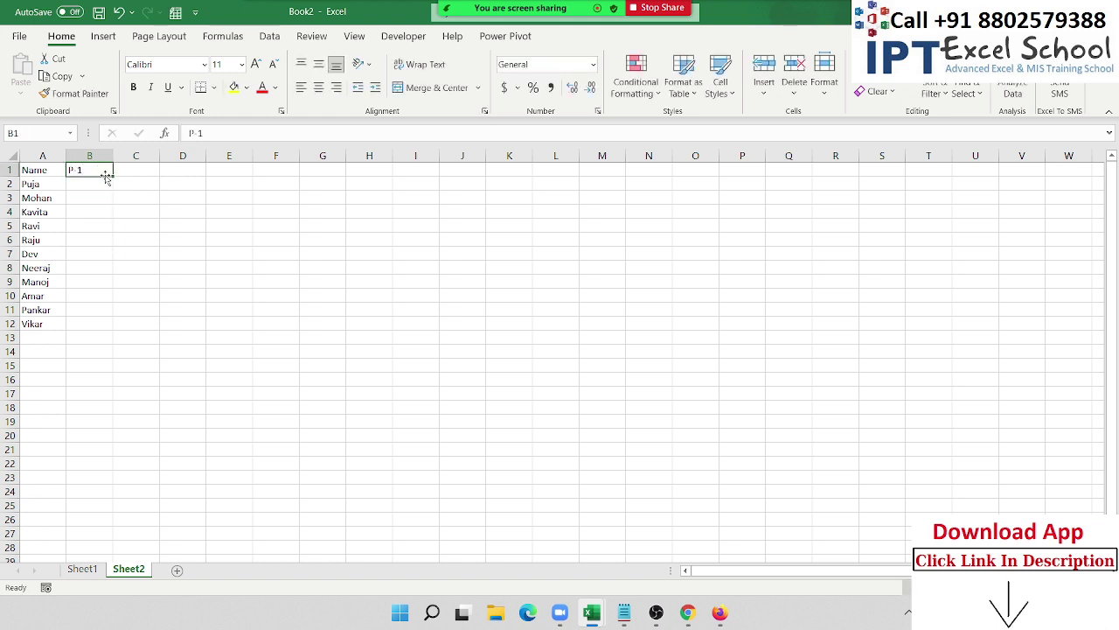
drag(105, 176, 1117, 323)
Step: Enter a RANDBETWEEN random-score formula in B2 and fill it across B2:AF2
key(ctrl+Home)
key(Down)
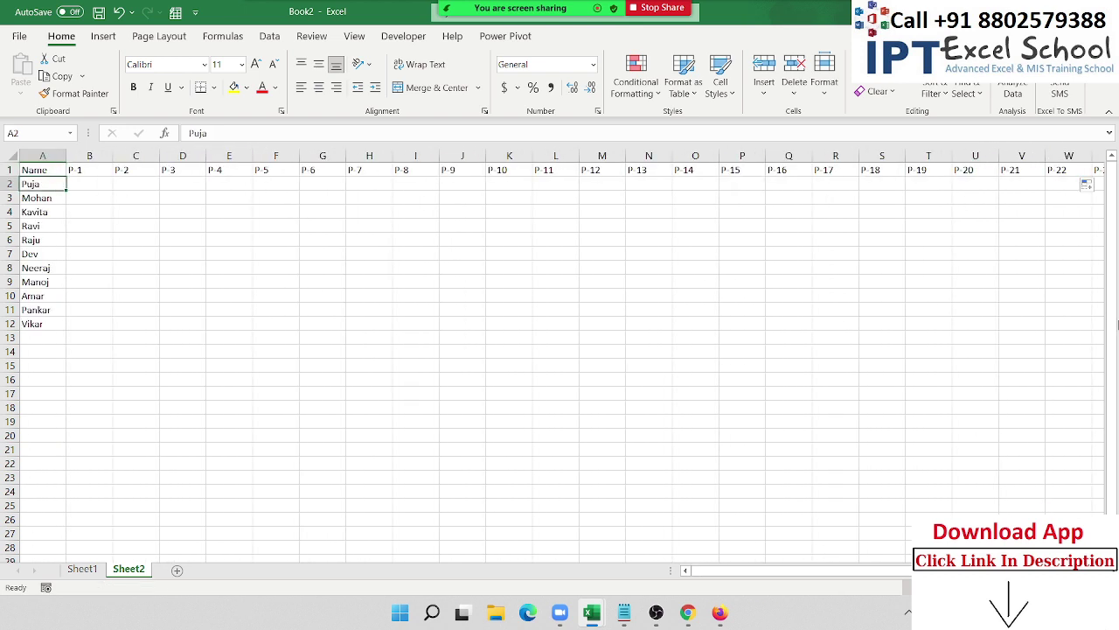
key(Right)
text(=ra)
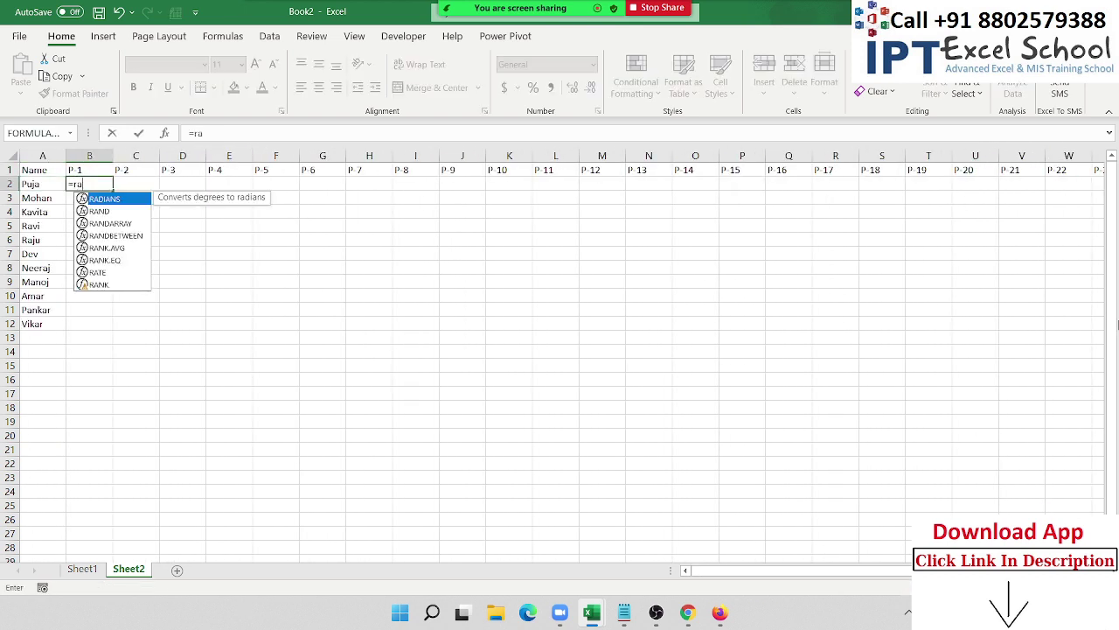
key(Down)
key(Down)
key(Down)
key(Tab)
text(1)
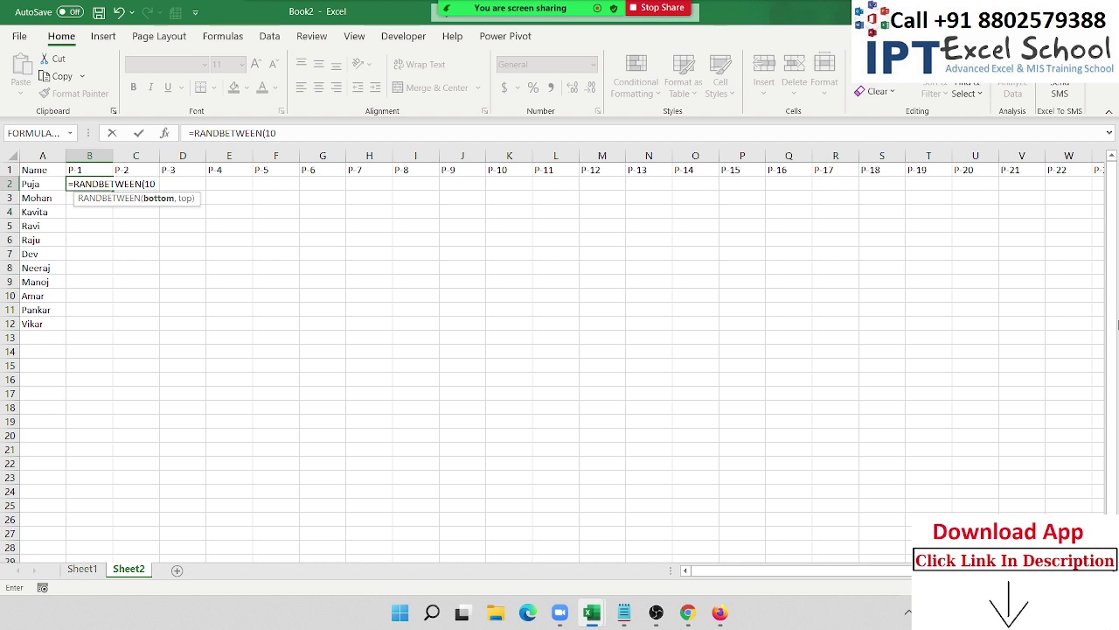
text(,100)
key(Return)
key(Up)
key(Up)
key(ctrl+Right)
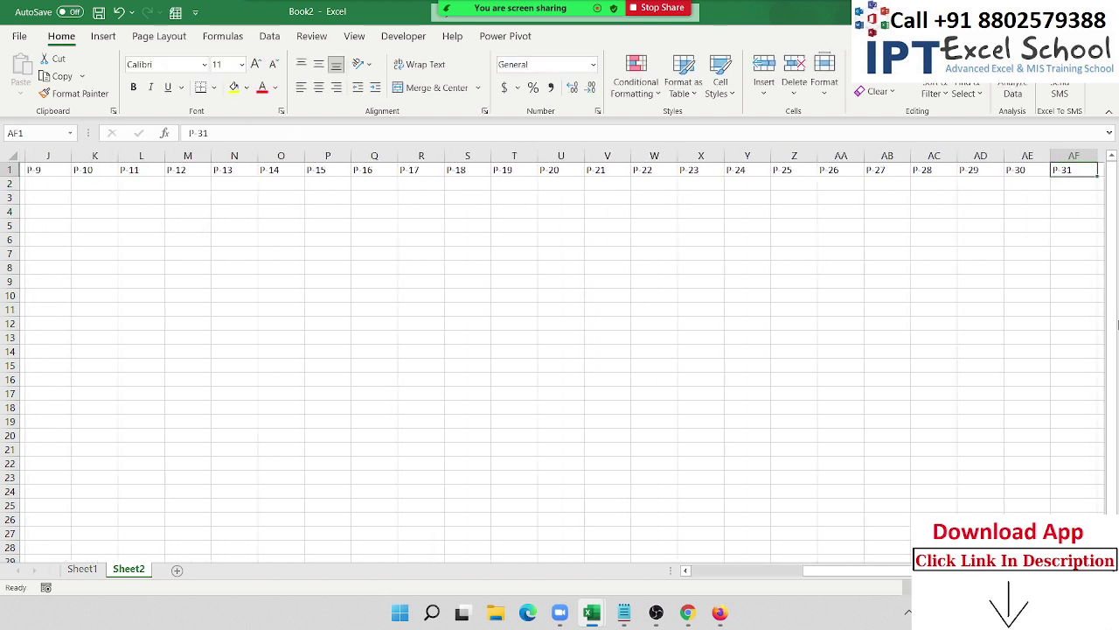
key(Down)
key(ctrl+shift+Left)
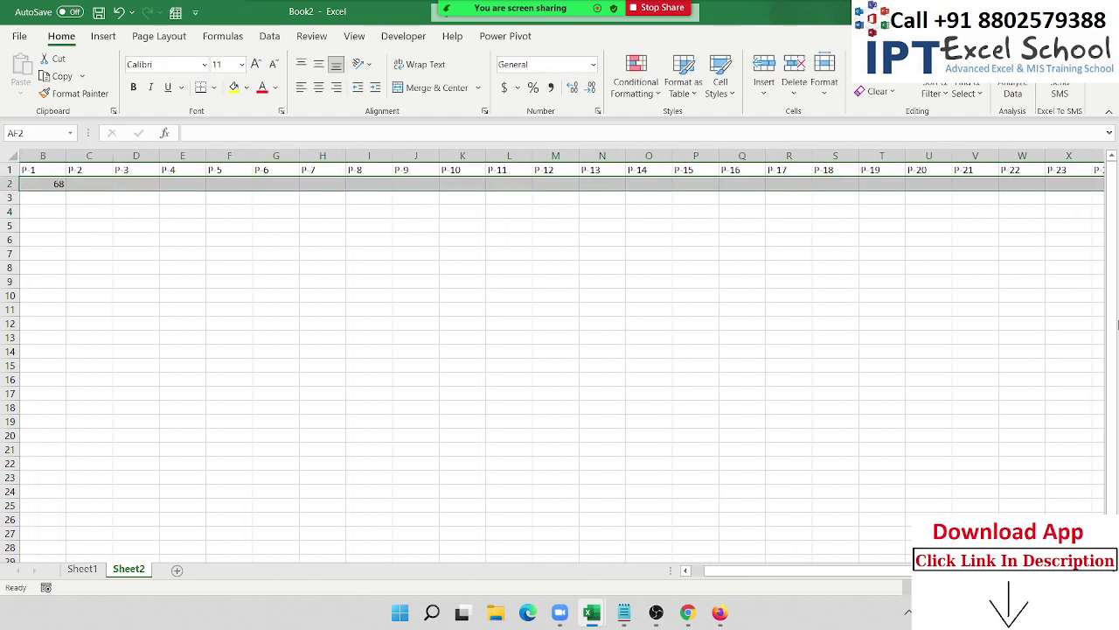
key(ctrl+r)
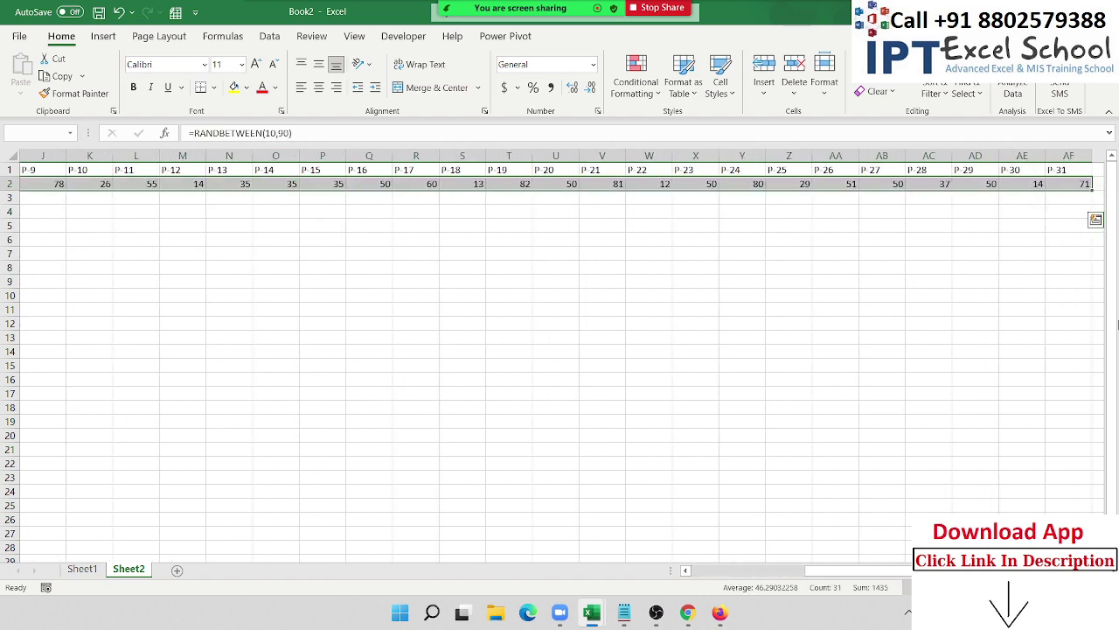
Step: Copy the row 2 score formulas down to rows 3–12 for the remaining names
key(Return)
scroll(559, 349, right, 3)
key(ctrl+c)
key(Down)
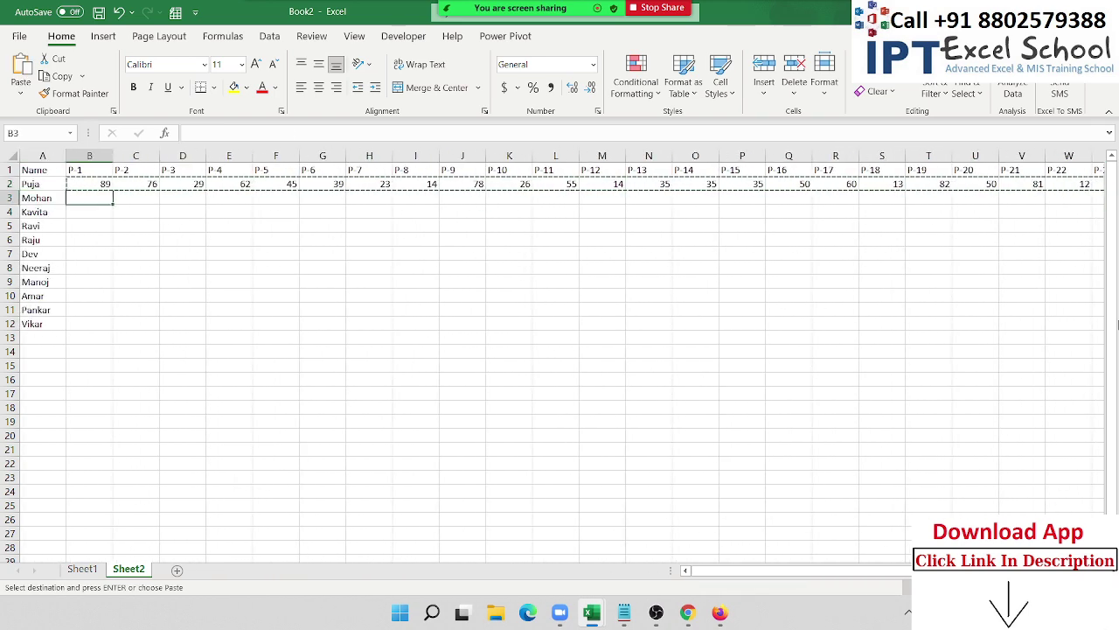
key(shift+Down)
key(shift+Down)
key(shift+Down)
key(shift+Down)
key(shift+Down)
key(shift+Down)
key(shift+Down)
key(shift+Down)
key(shift+Down)
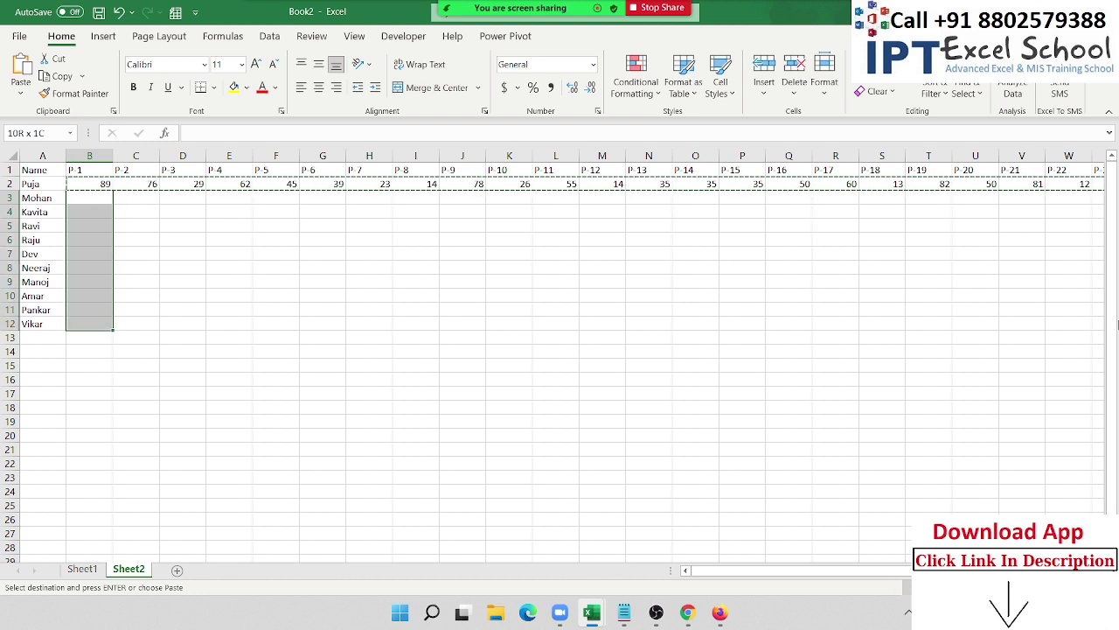
key(Return)
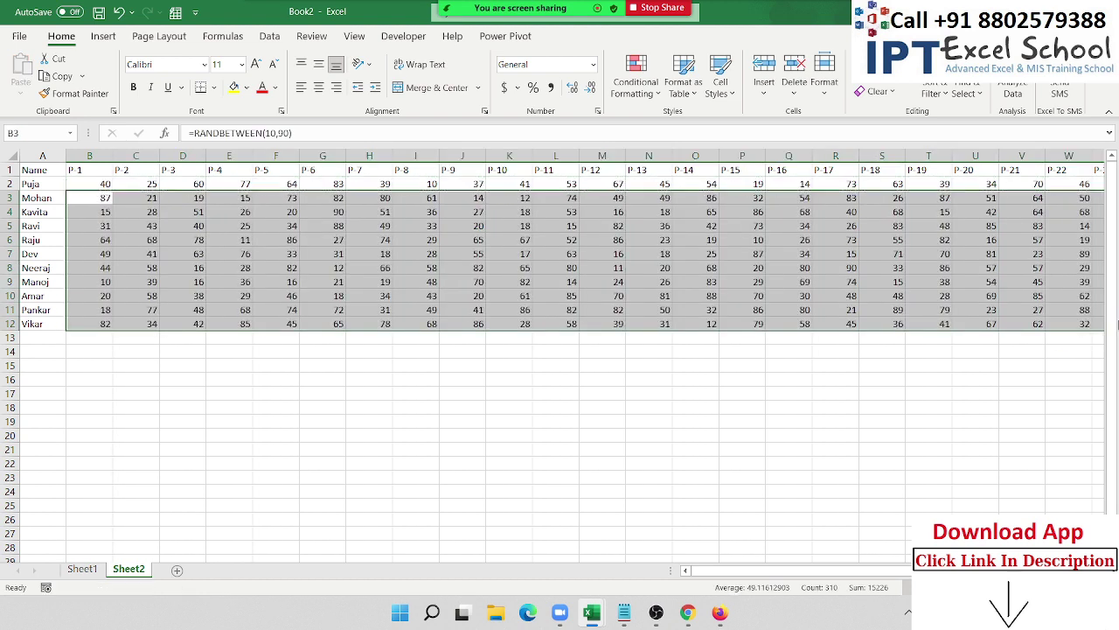
Step: Copy the whole sheet and paste it back as fixed values
click(11, 162)
key(ctrl+c)
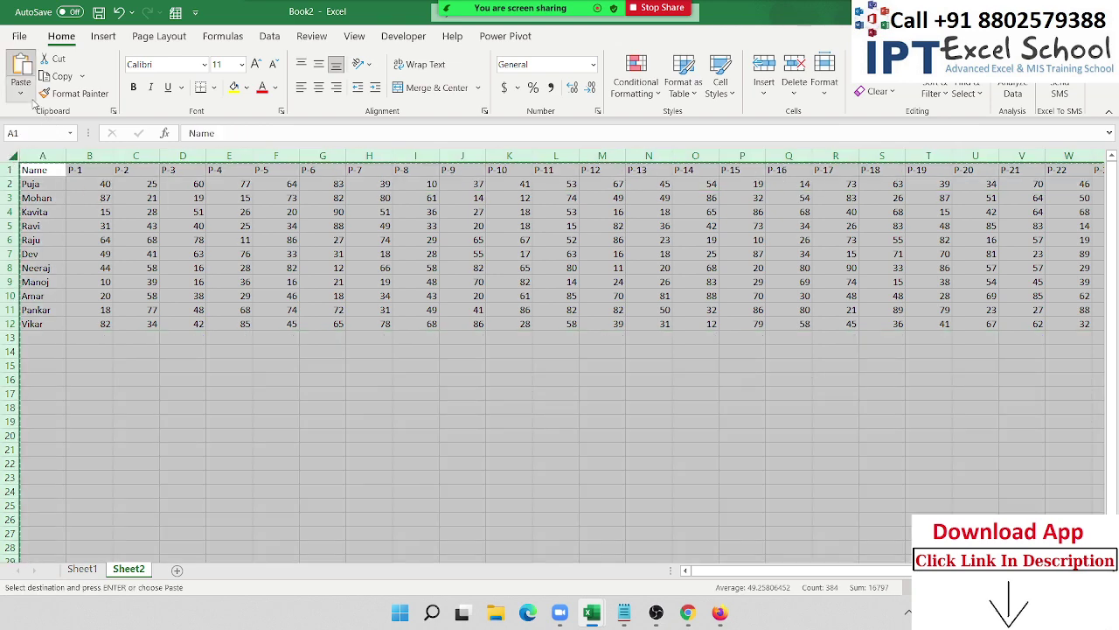
click(33, 103)
click(18, 208)
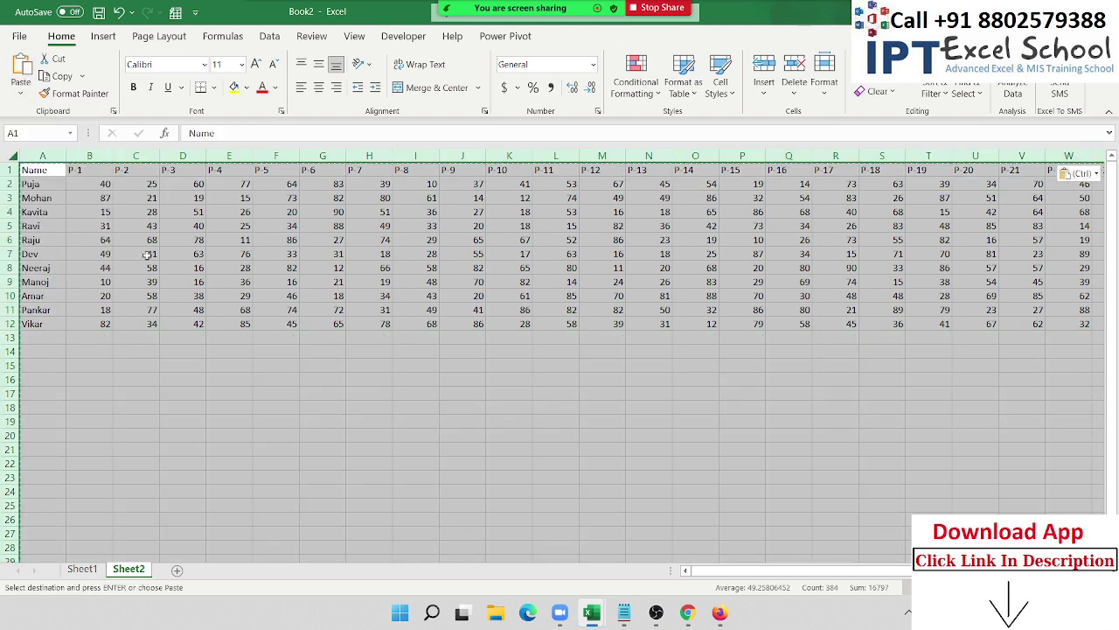
click(330, 254)
key(Escape)
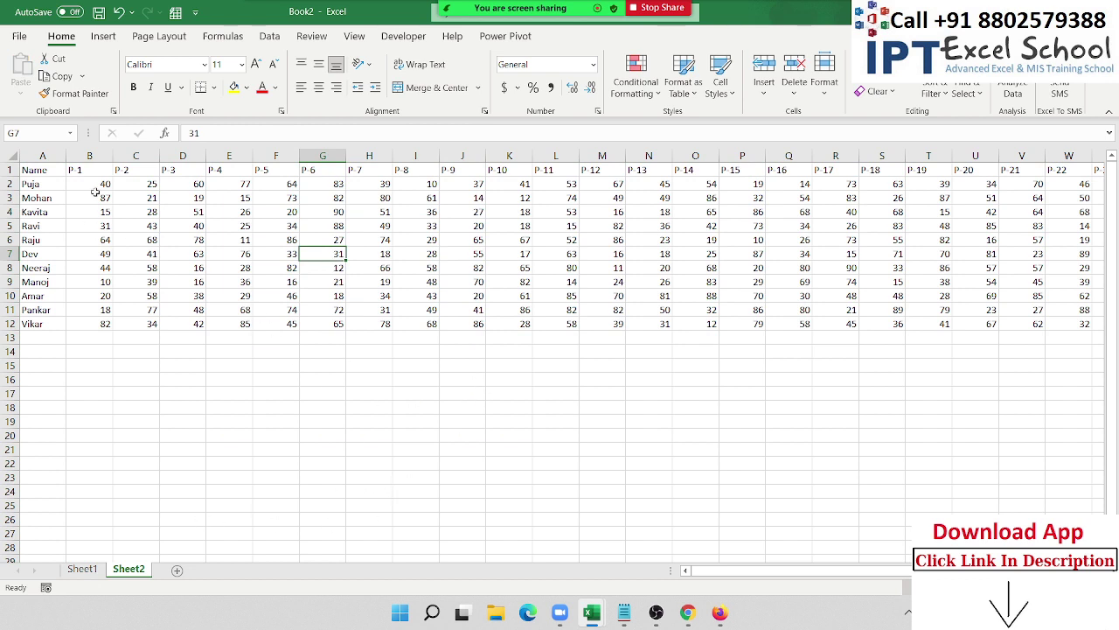
click(136, 156)
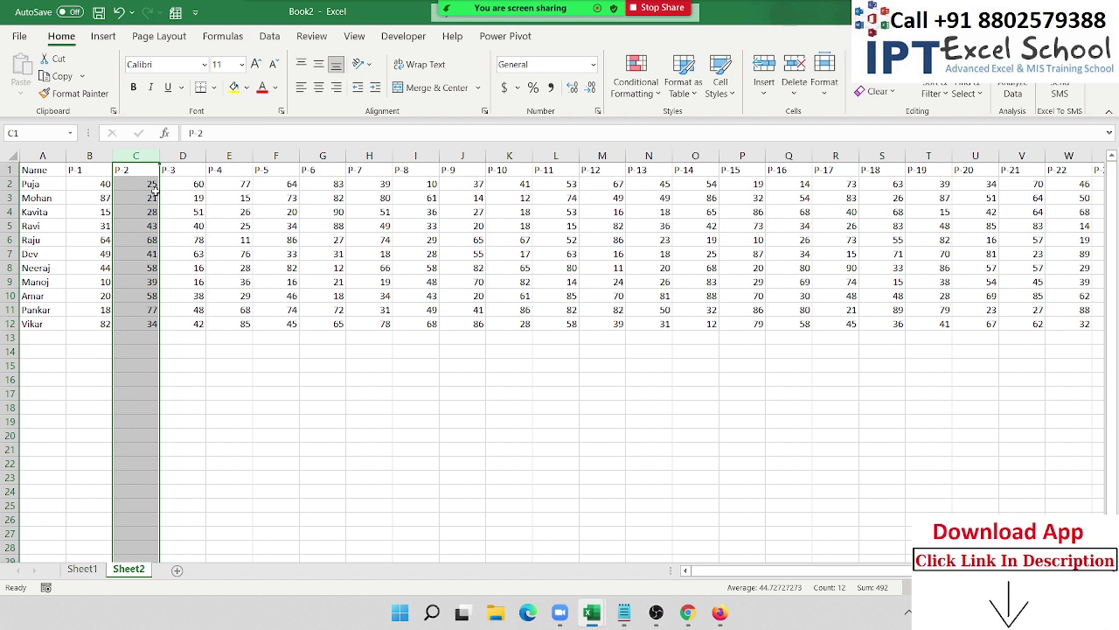
click(96, 197)
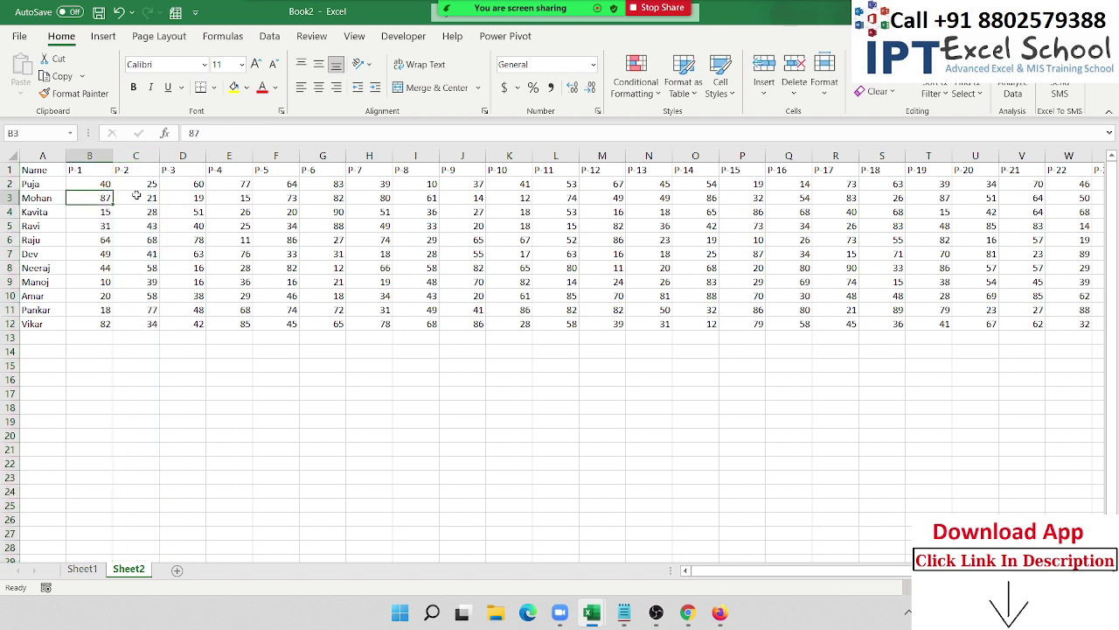
click(140, 155)
key(ctrl+shift+plus)
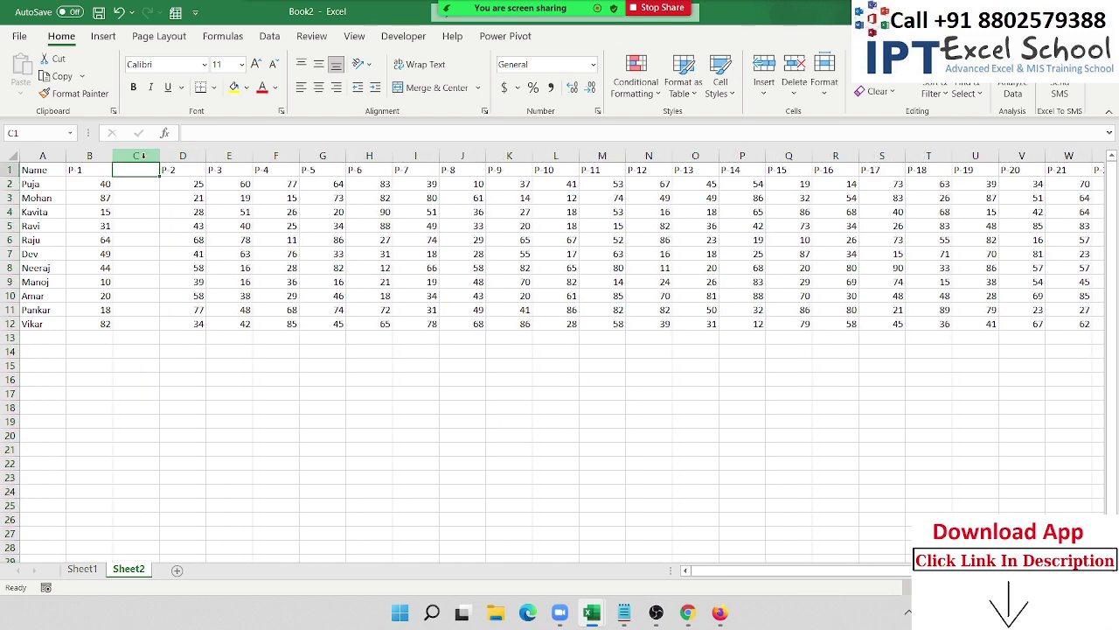
text(%)
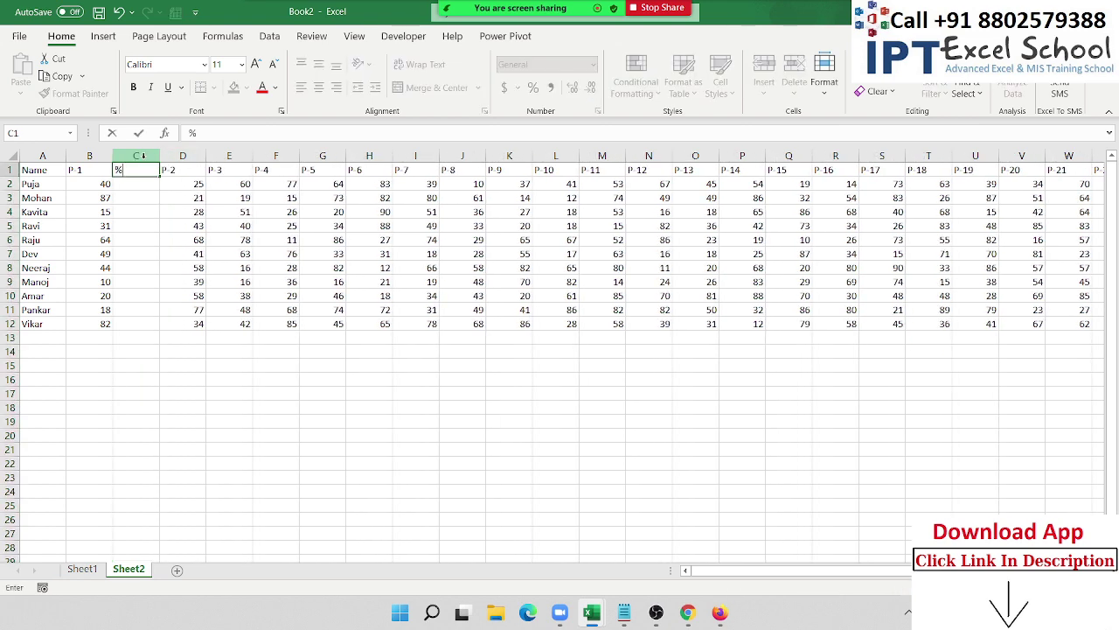
key(Return)
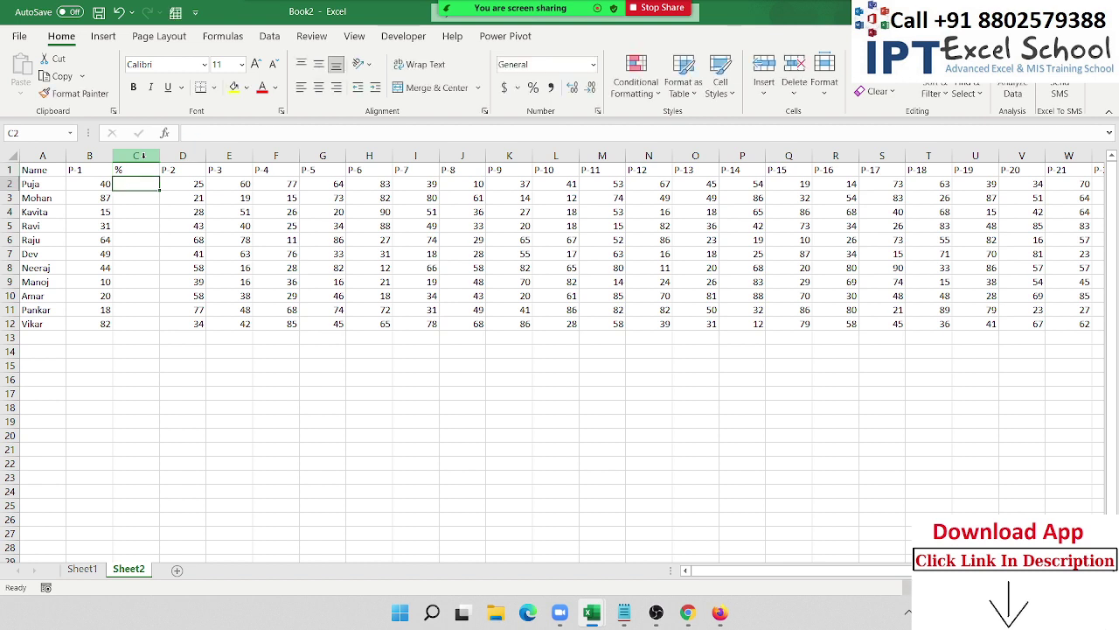
text(=)
click(89, 184)
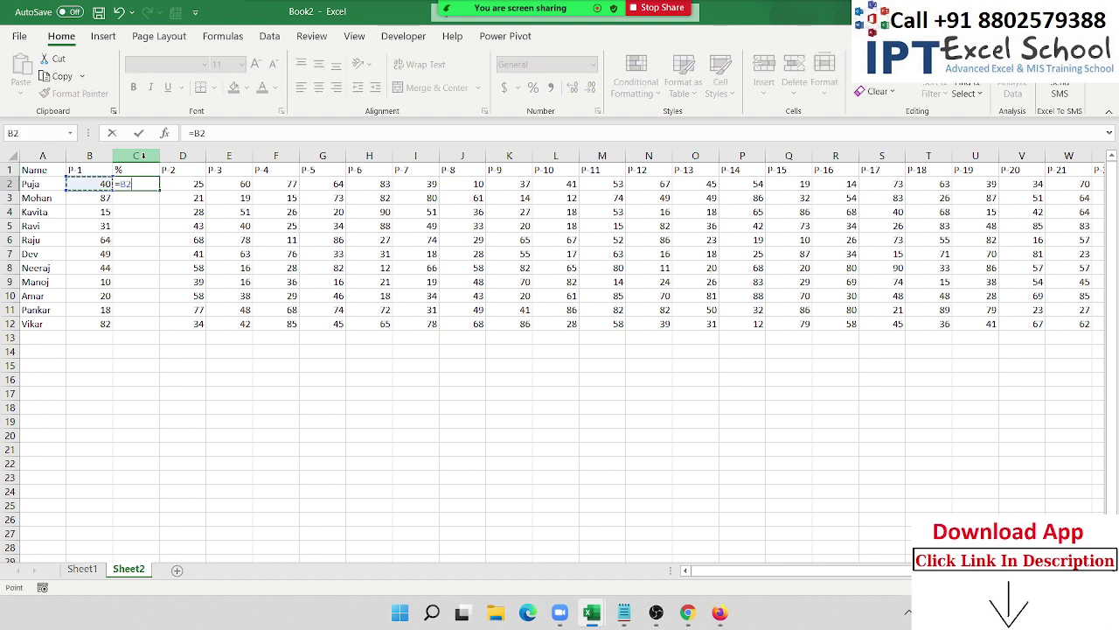
text(/70)
key(Return)
key(Up)
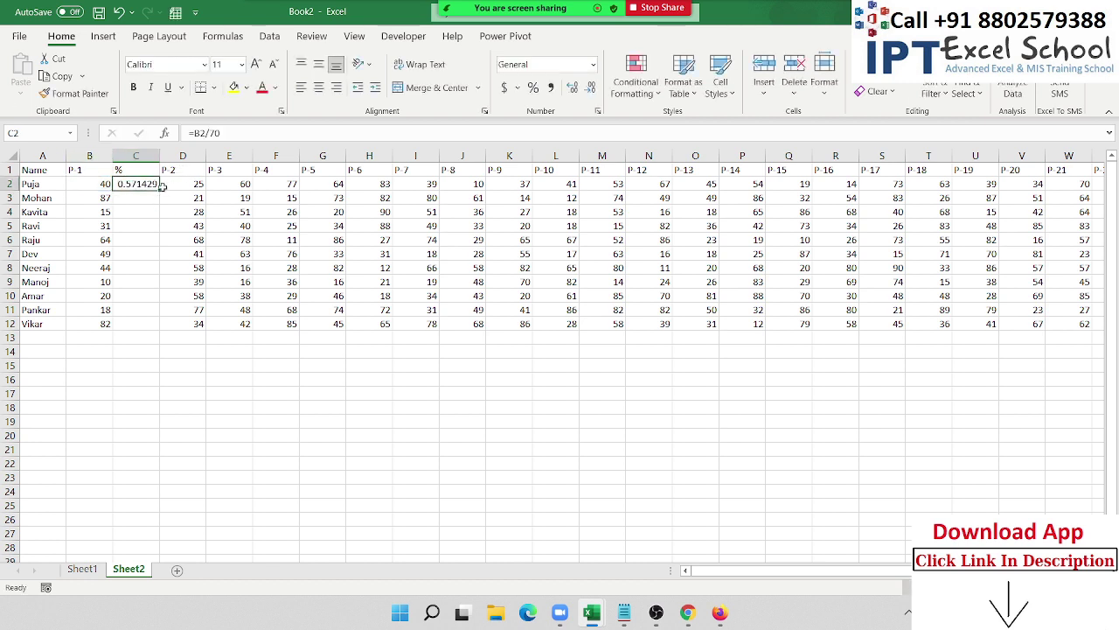
double_click(160, 190)
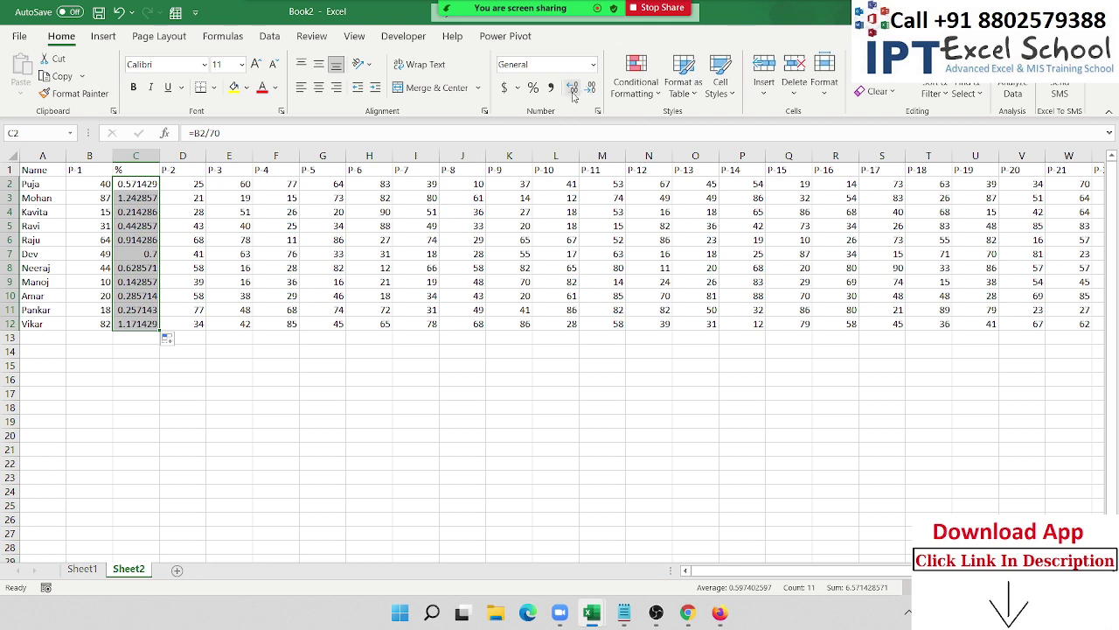
click(532, 87)
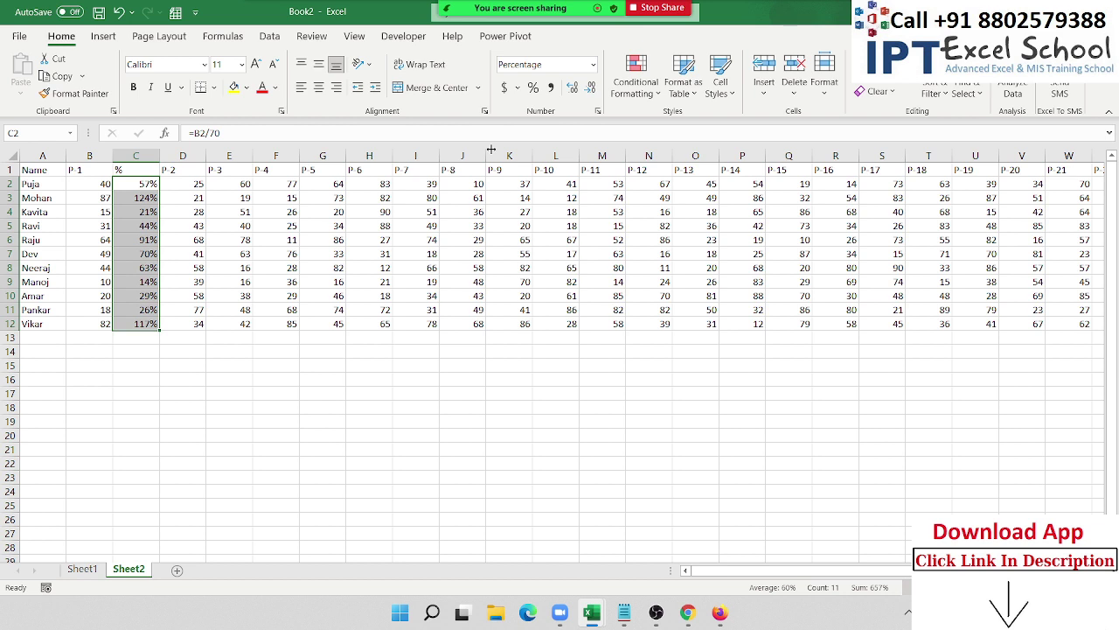
key(ctrl+z)
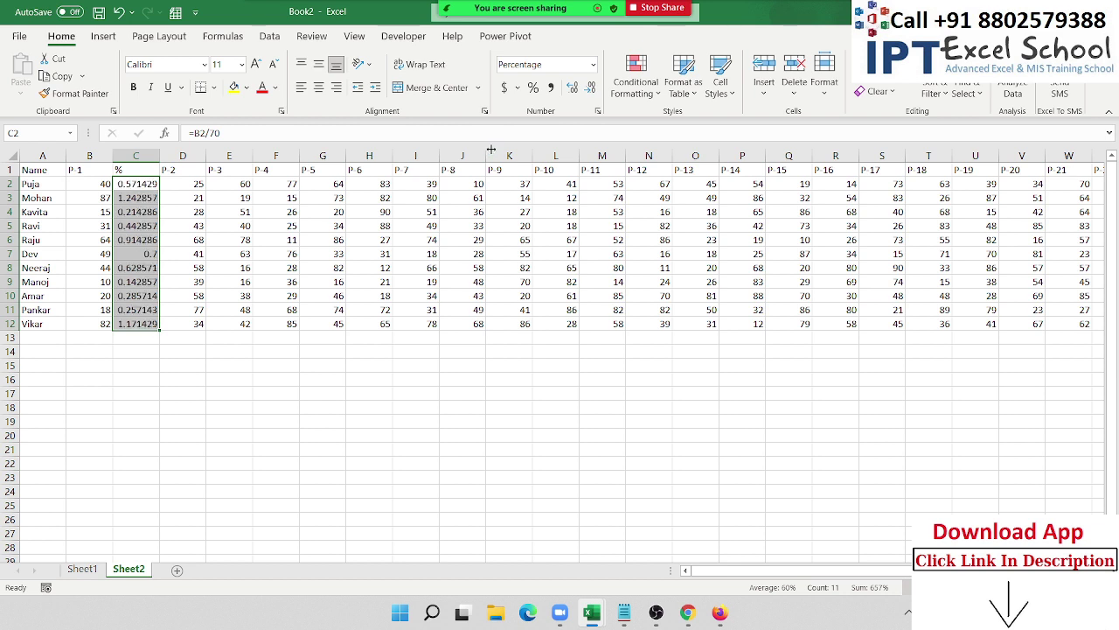
key(ctrl+z)
key(ctrl+z)
key(ctrl+z)
key(ctrl+z)
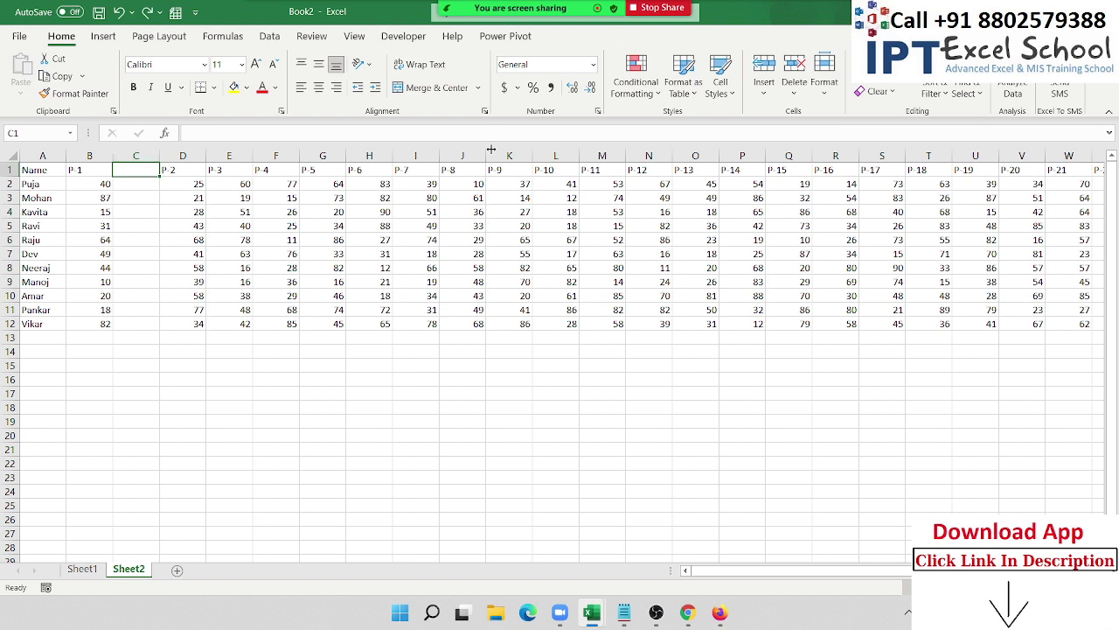
key(ctrl+z)
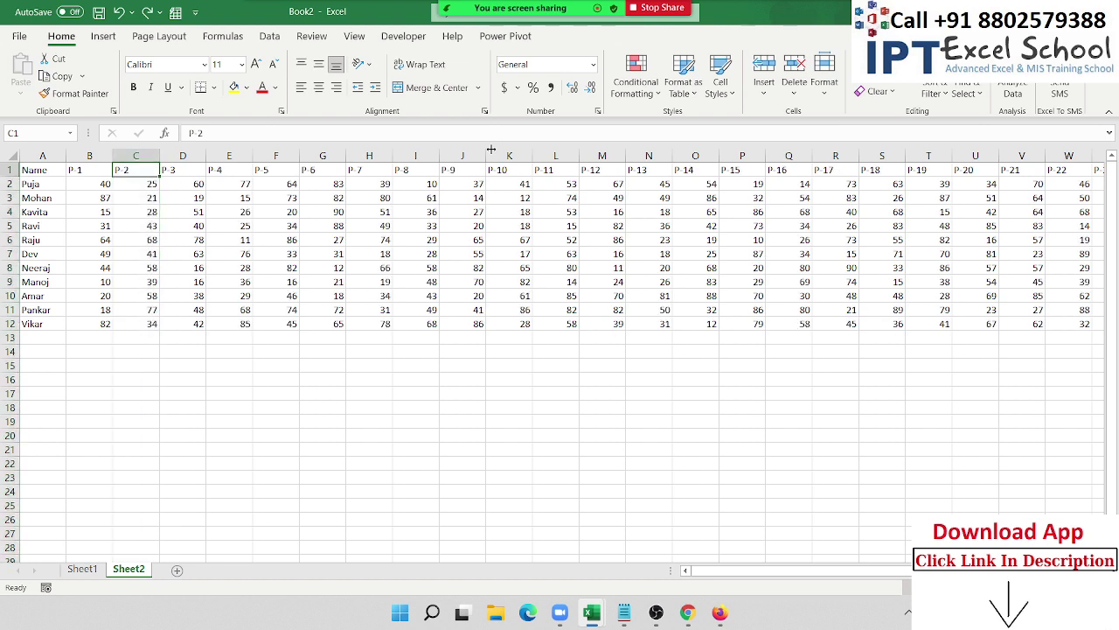
Step: Insert a blank row above the Name header row
key(ctrl+Home)
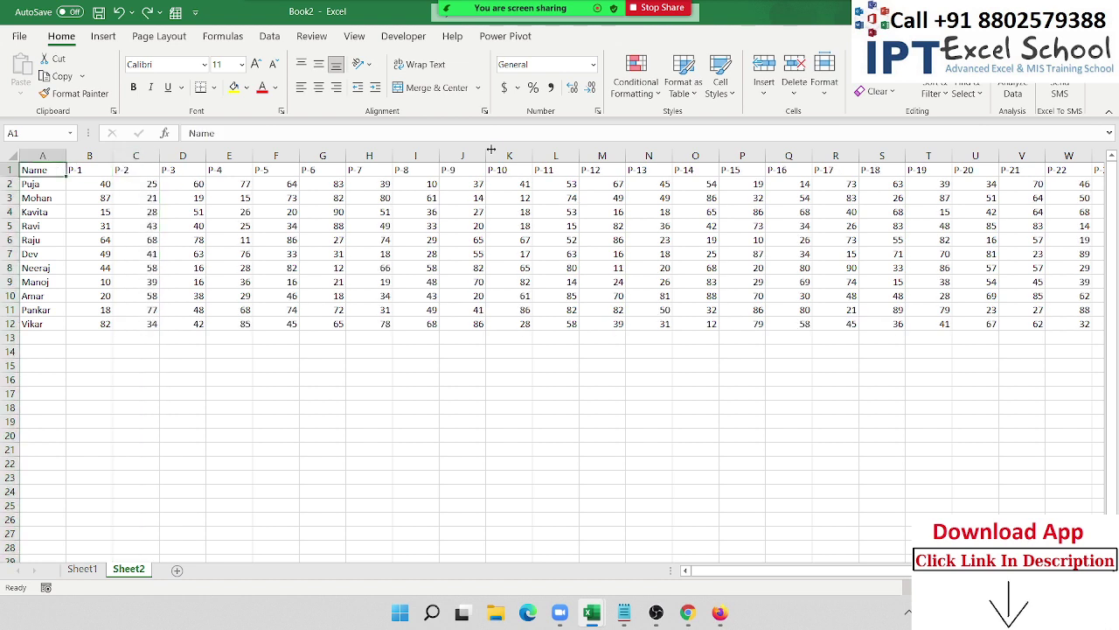
key(ctrl+space)
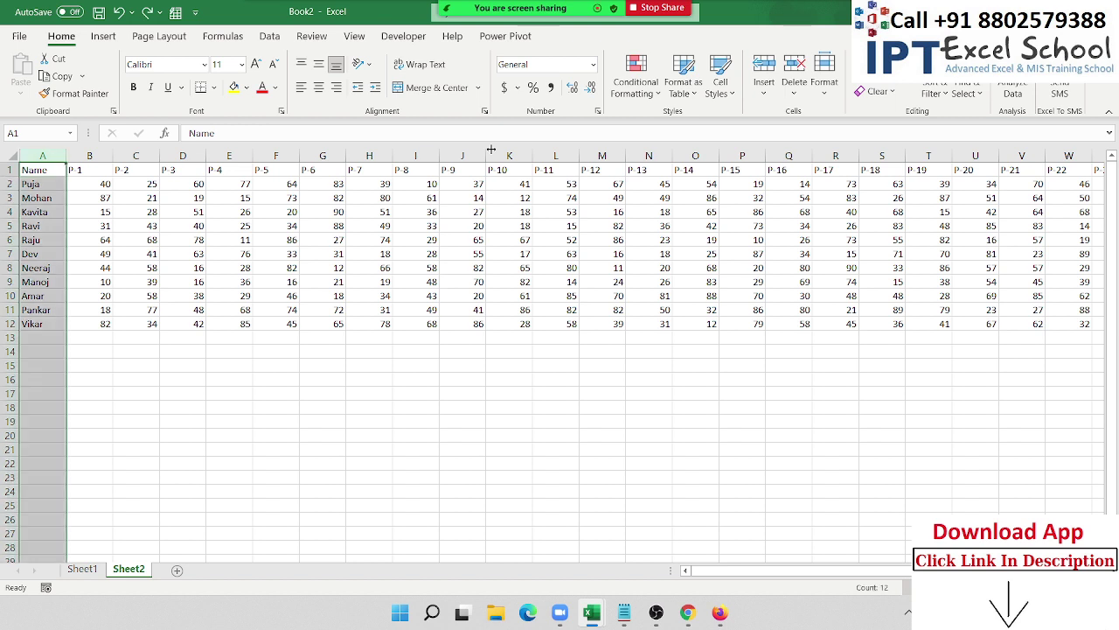
key(ctrl+Home)
key(shift+space)
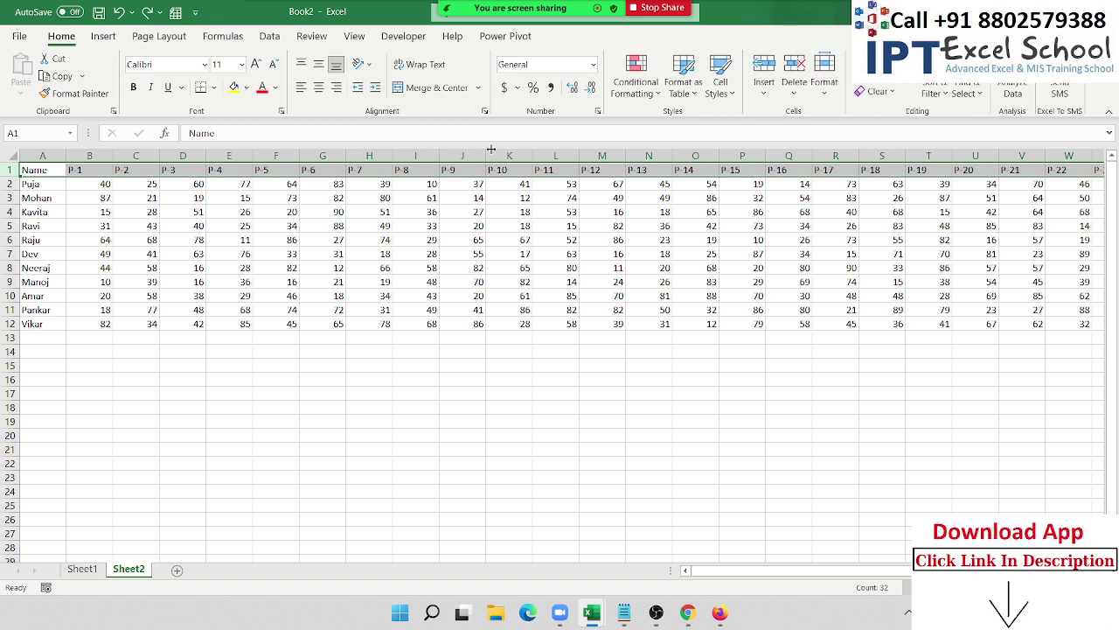
key(ctrl+plus)
key(Right)
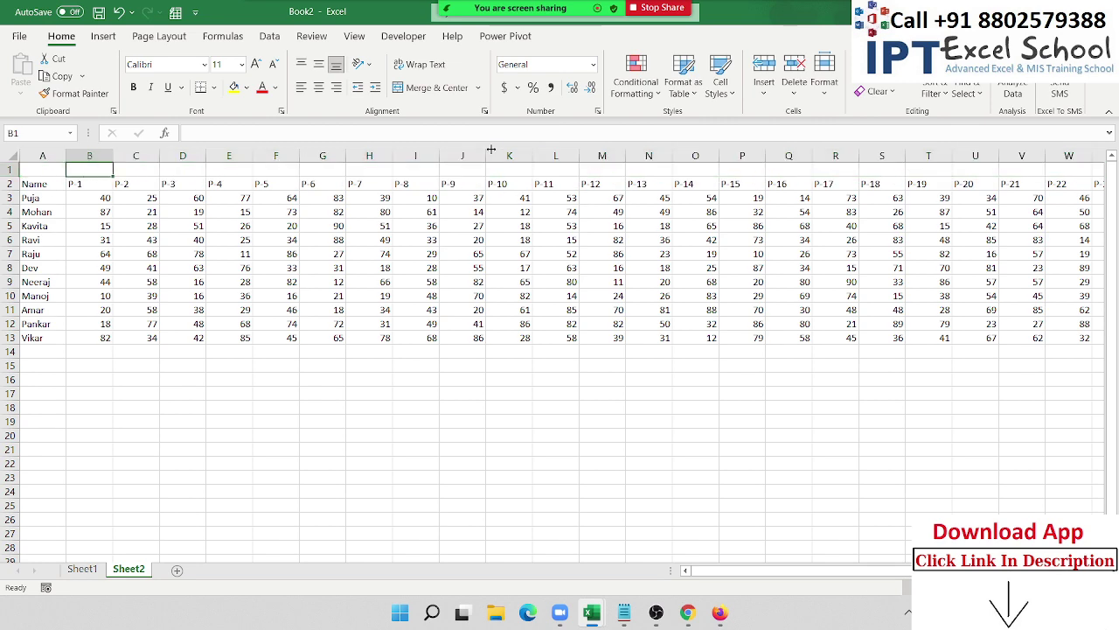
Step: Number B1:AF1 from 1 to 31 in the new row and copy it
text(1)
key(Tab)
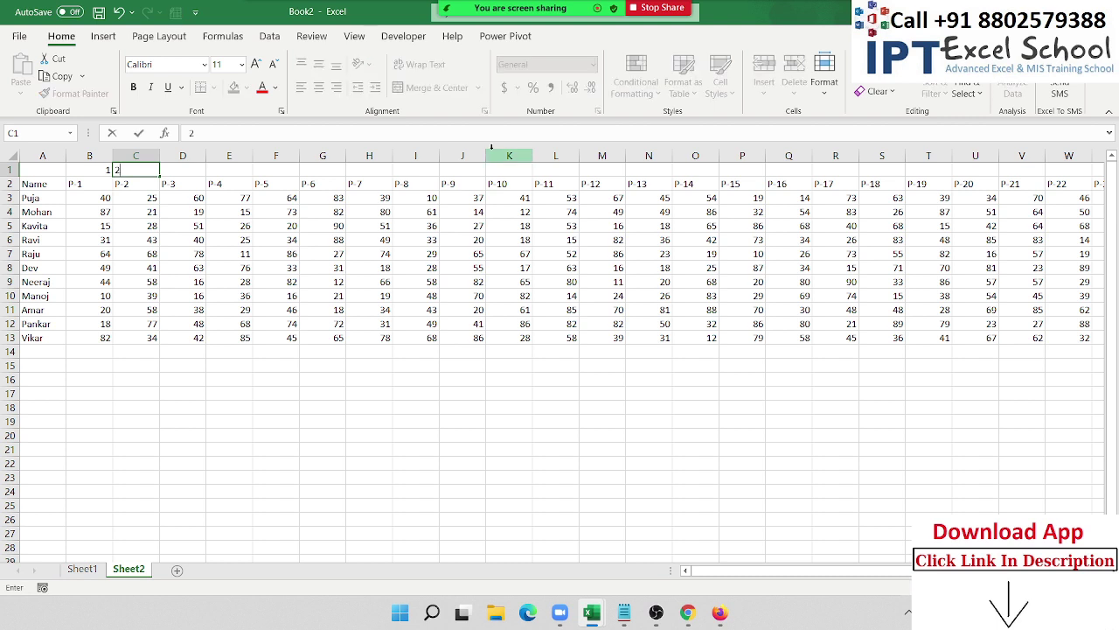
text(2)
key(ctrl+Return)
key(Left)
key(shift+Right)
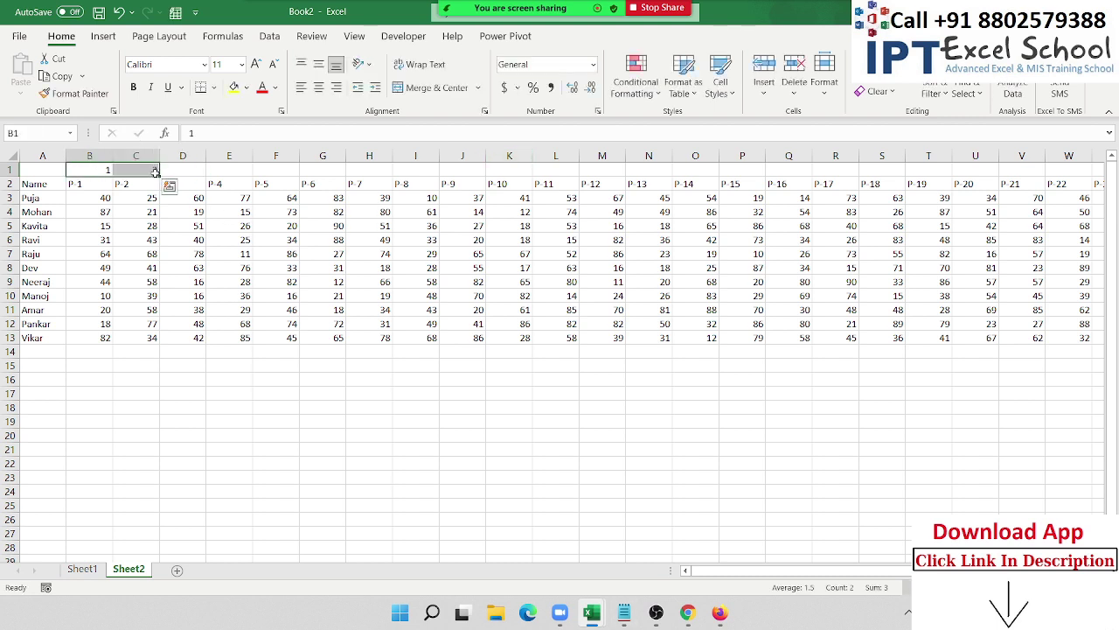
drag(158, 177, 1099, 336)
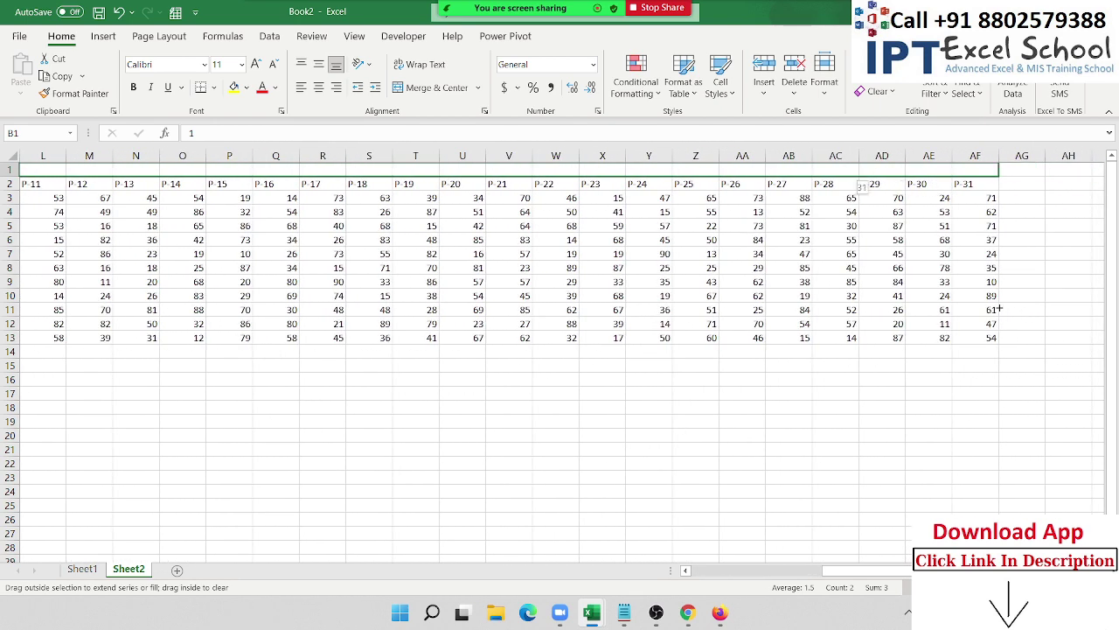
drag(1099, 336, 988, 306)
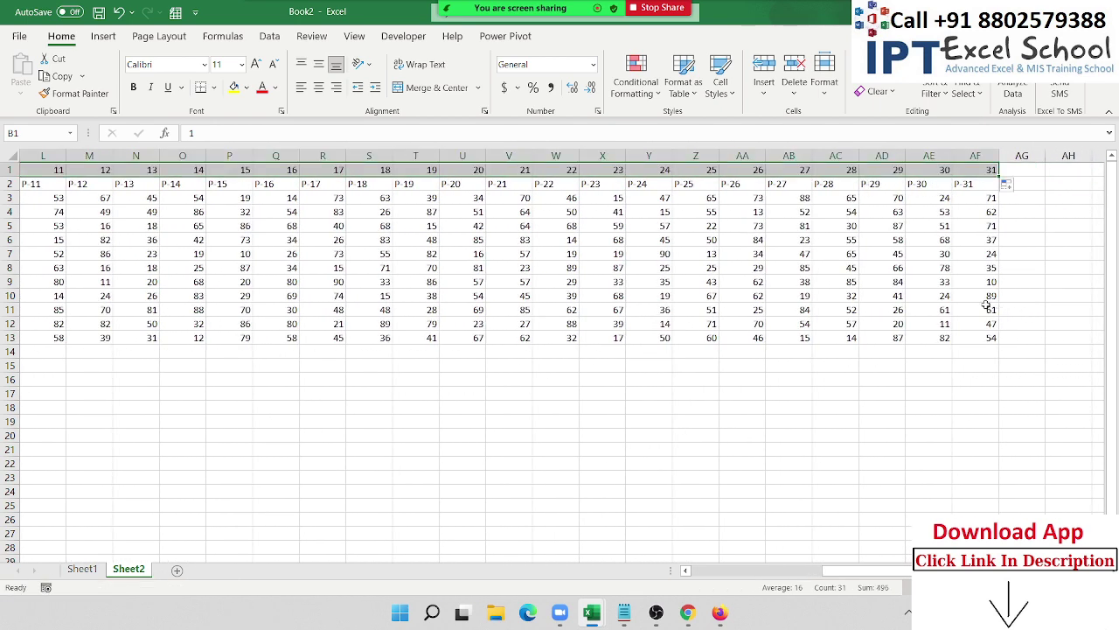
key(ctrl+c)
Step: Paste the 1–31 numbering starting at AG1 and enter % in AG2
click(1024, 170)
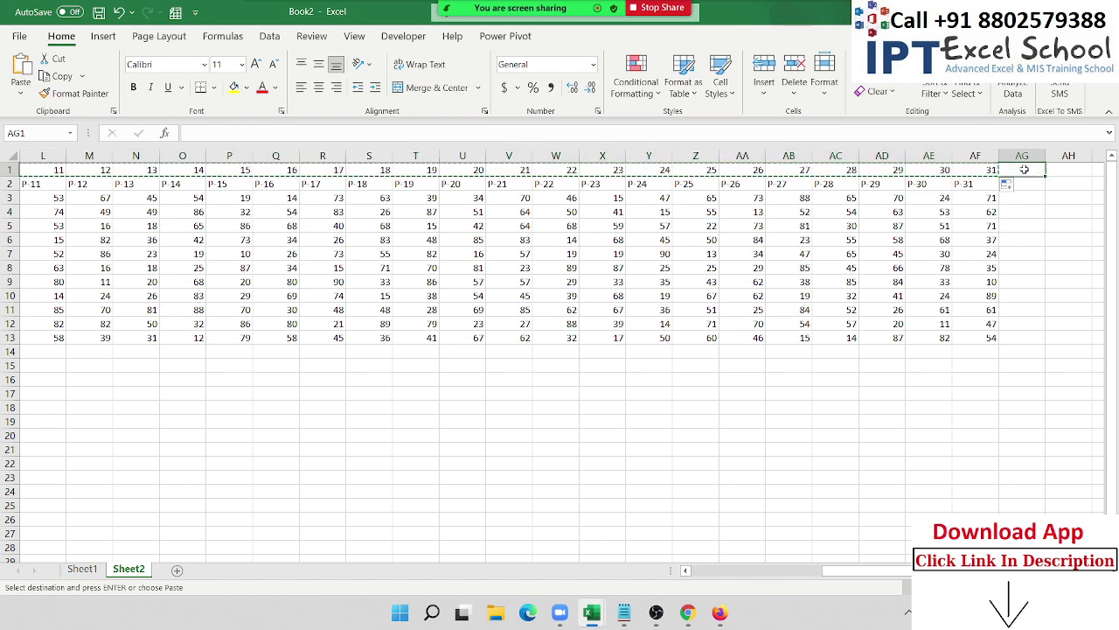
right_click(1024, 170)
click(1034, 230)
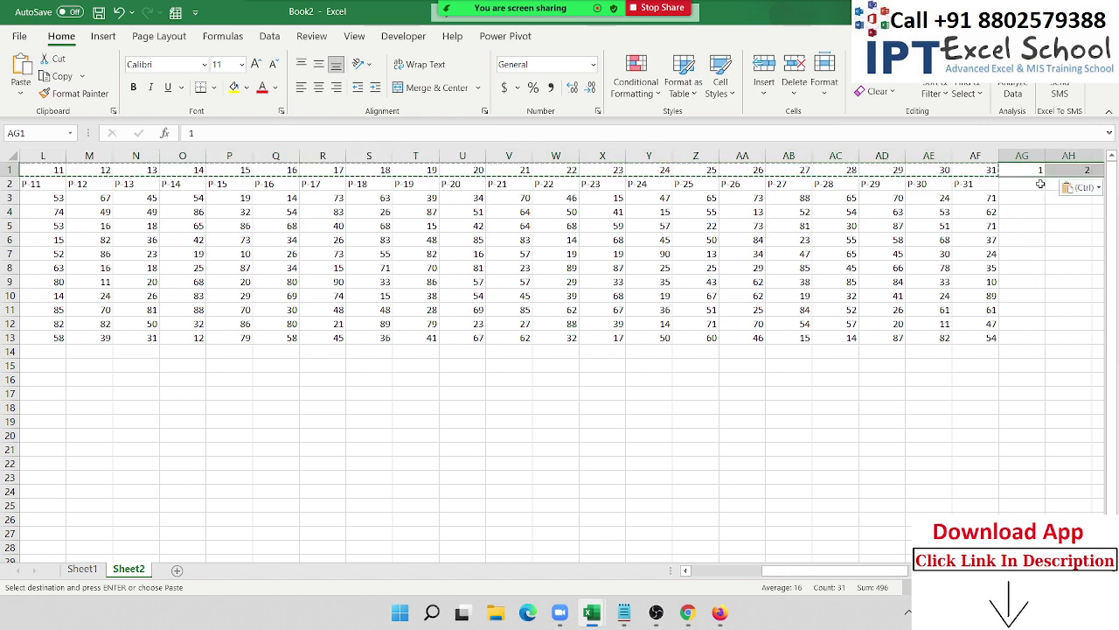
key(ctrl+Right)
key(ctrl+Left)
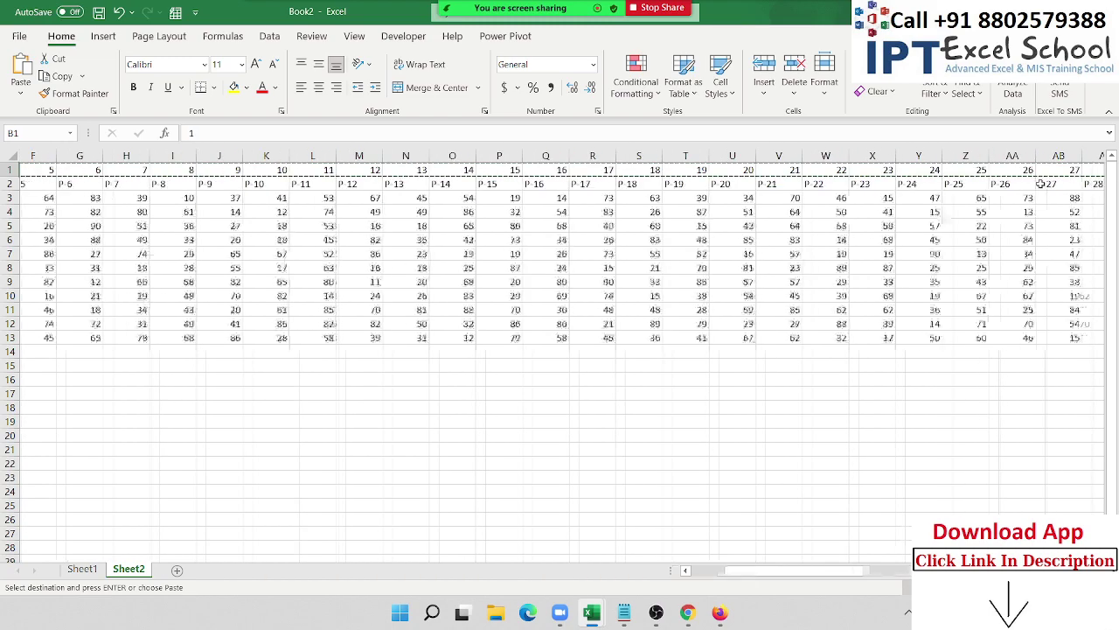
key(Down)
key(ctrl+Right)
key(Right)
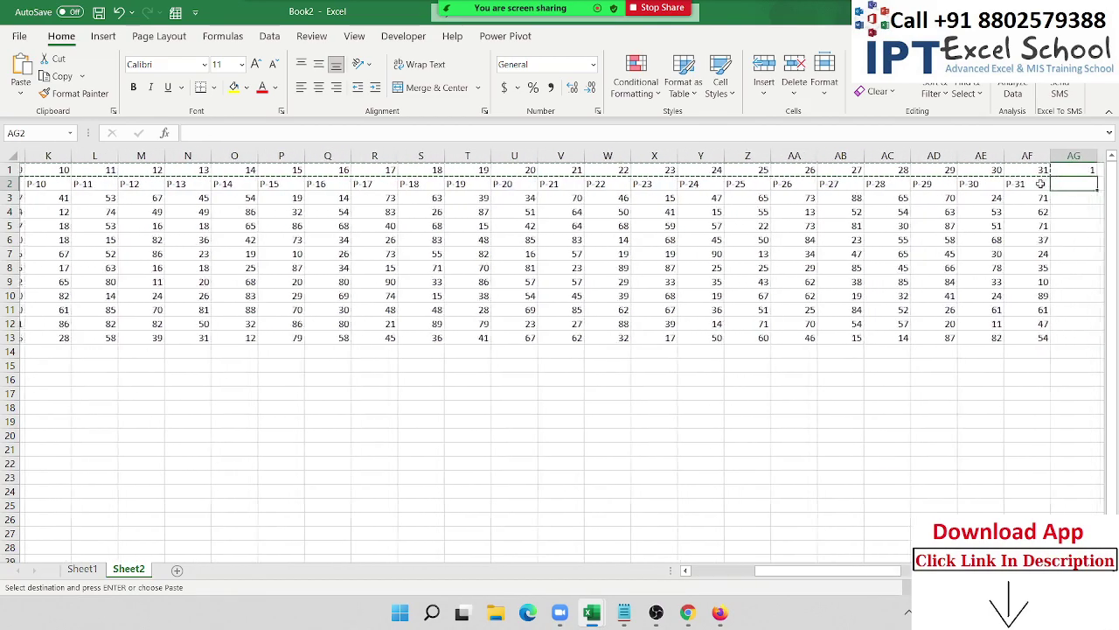
text(%)
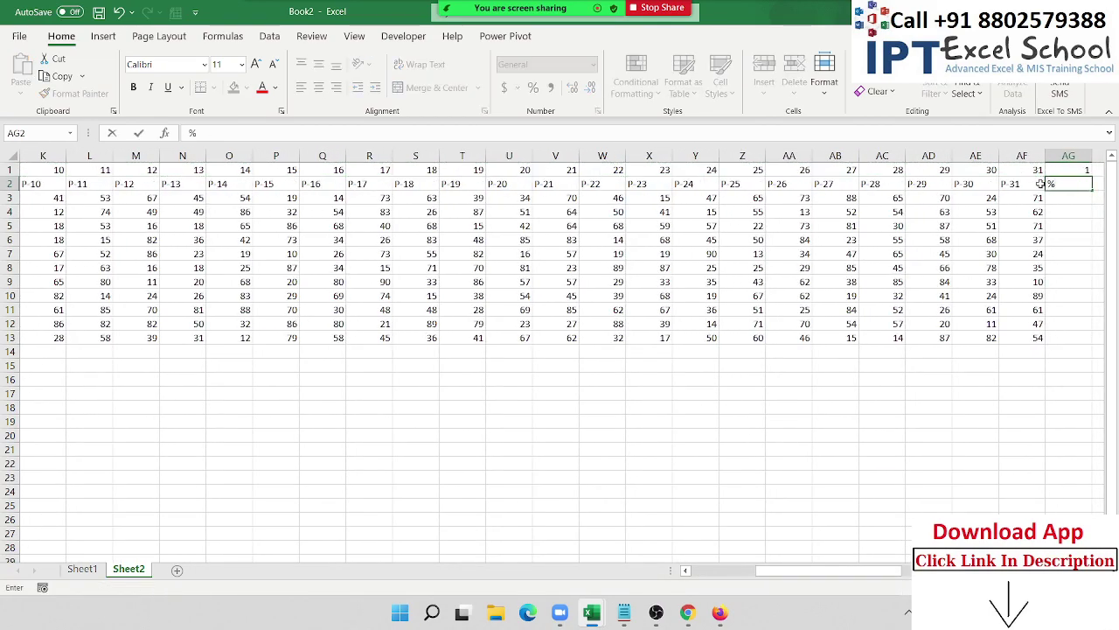
key(ctrl+Return)
Step: Fill % across AG2:BK2 and select the table from B1 through column BK
scroll(1039, 184, right, 1)
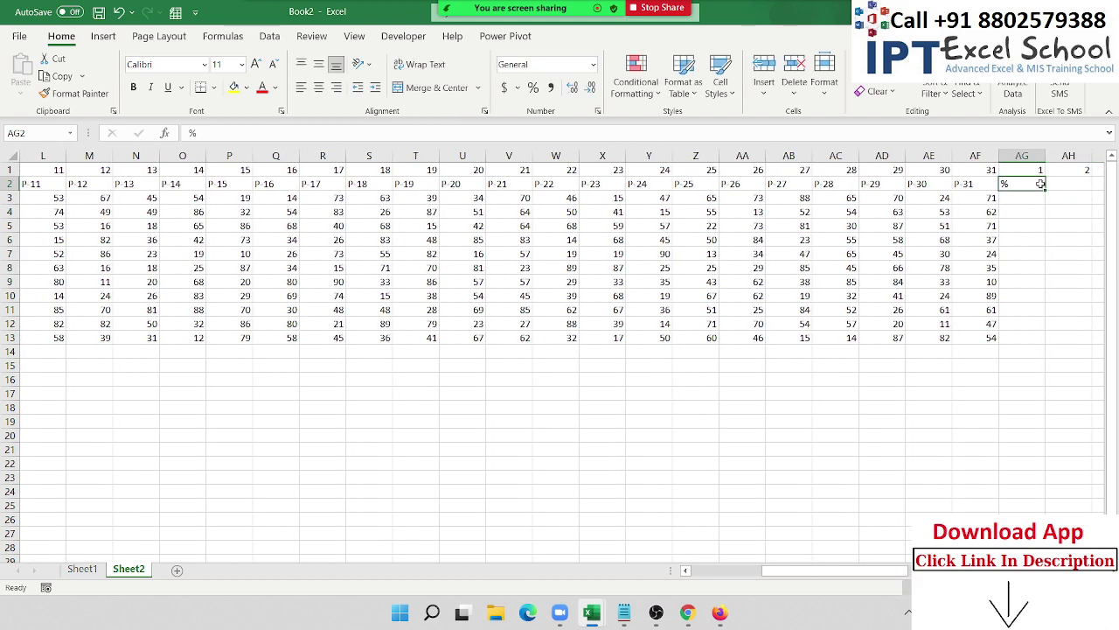
key(ctrl+shift+Right)
key(Up)
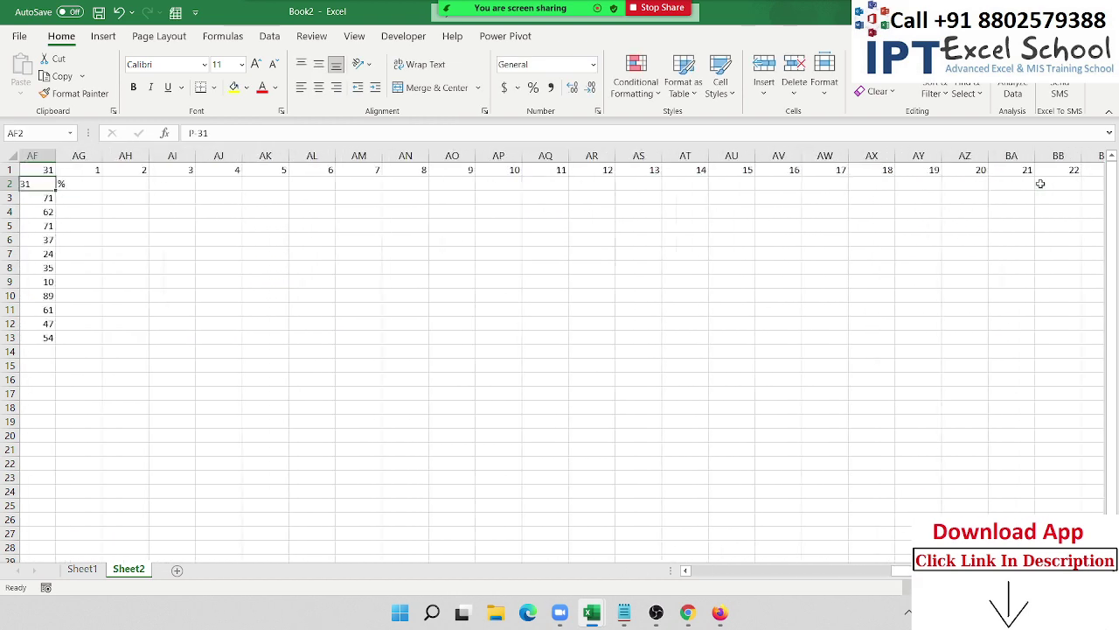
key(ctrl+Right)
key(Down)
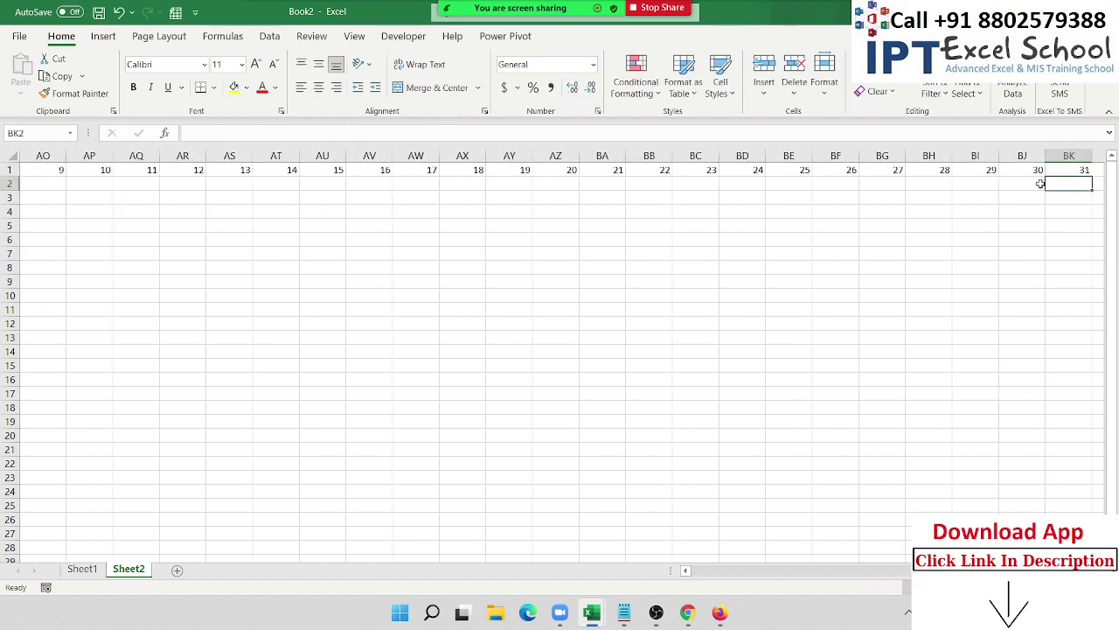
key(ctrl+shift+Left)
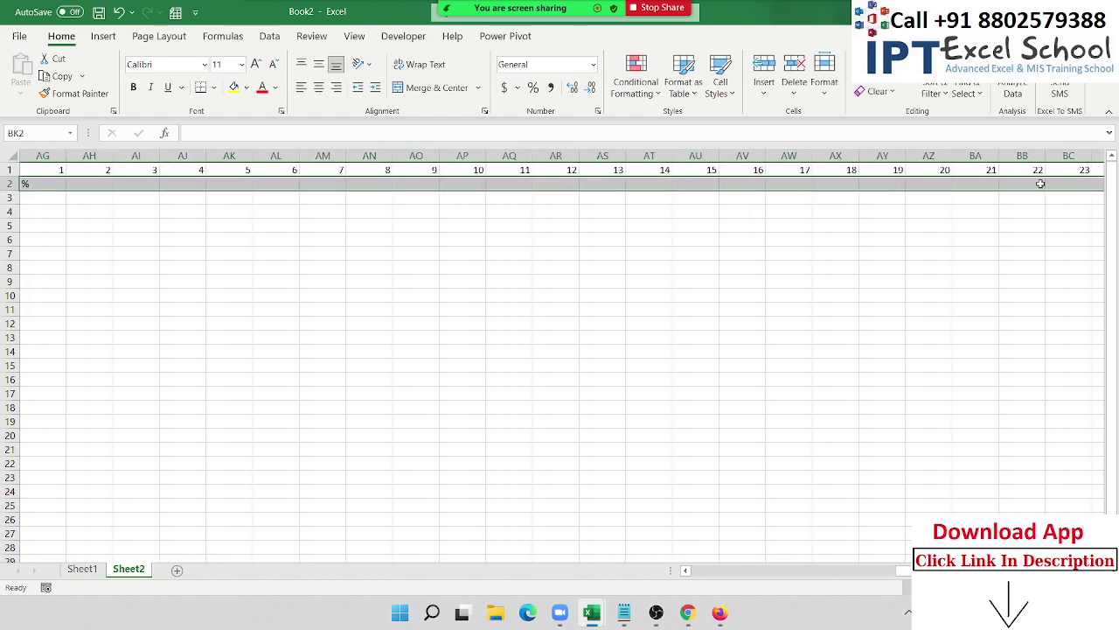
key(ctrl+r)
key(Up)
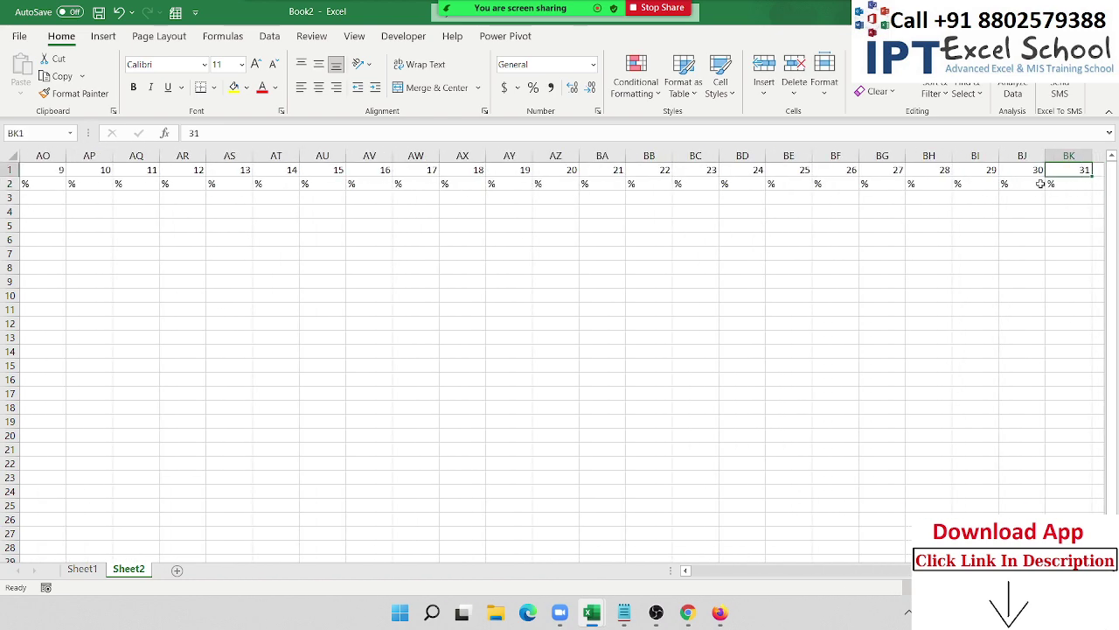
key(ctrl+shift+Left)
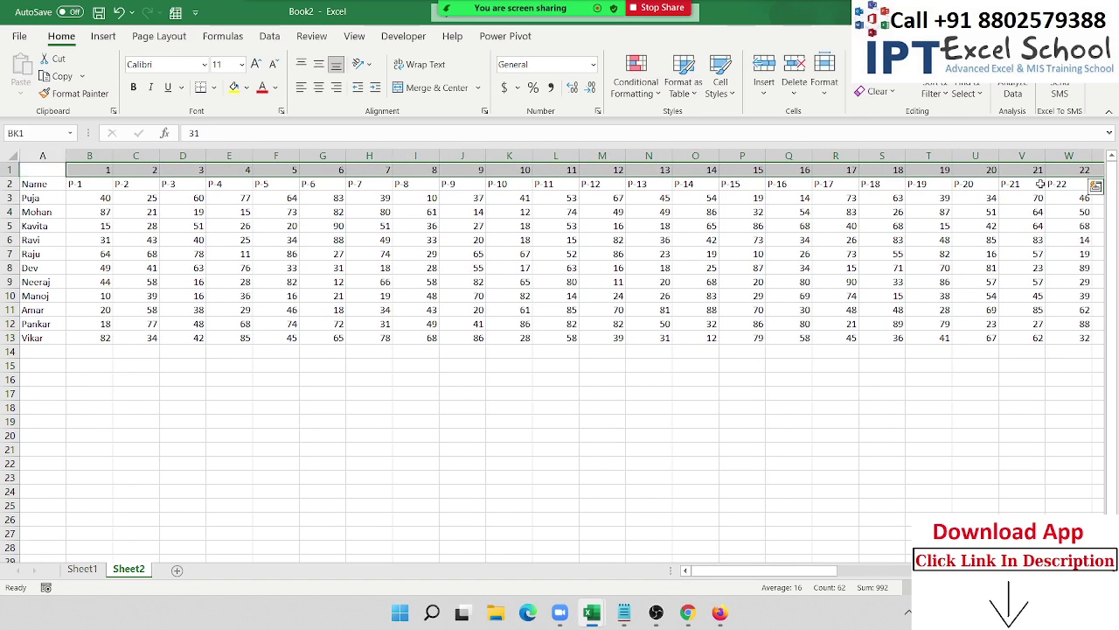
key(shift+Down)
key(shift+Down)
Step: Custom-sort the selected table left to right by the Row 1 numbers
key(shift+Down)
key(shift+Down)
key(shift+Down)
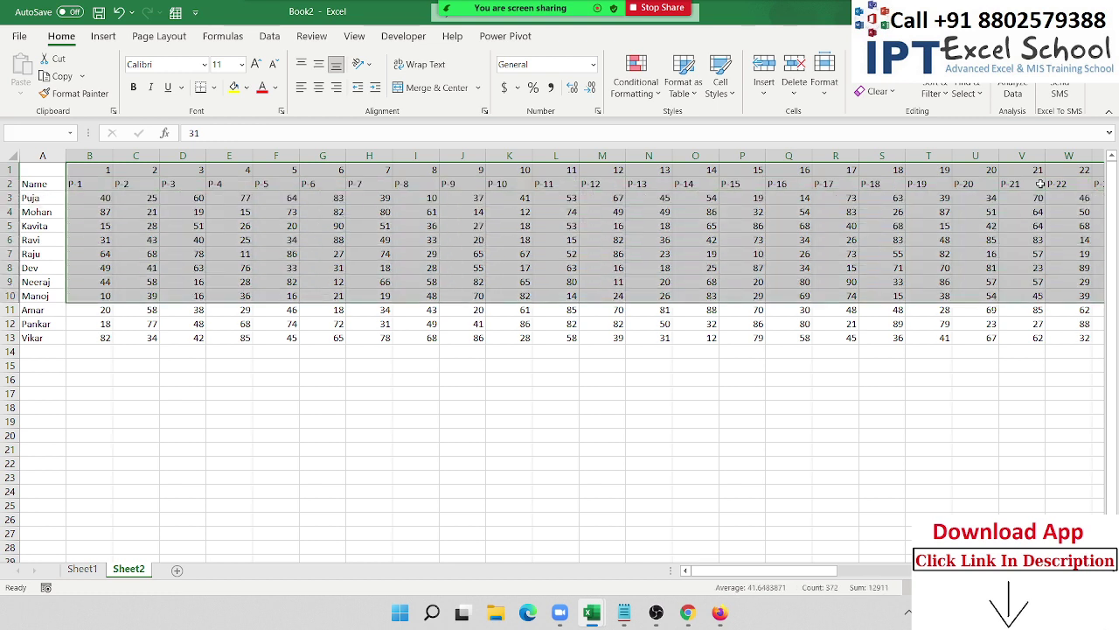
key(shift+Down)
key(shift+Down)
key(shift+Down)
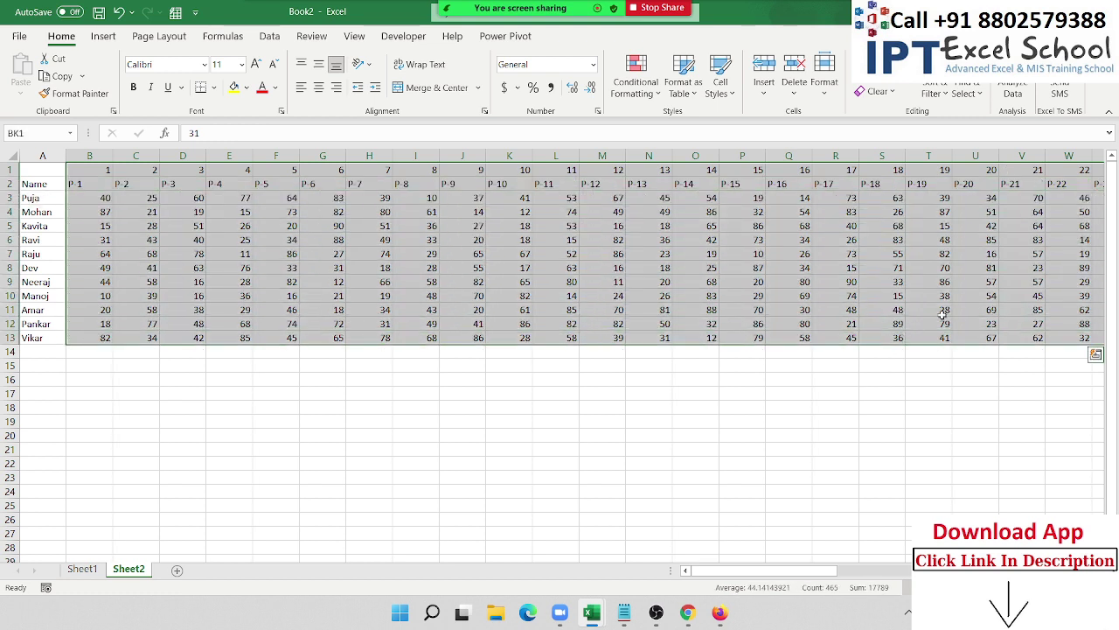
click(935, 90)
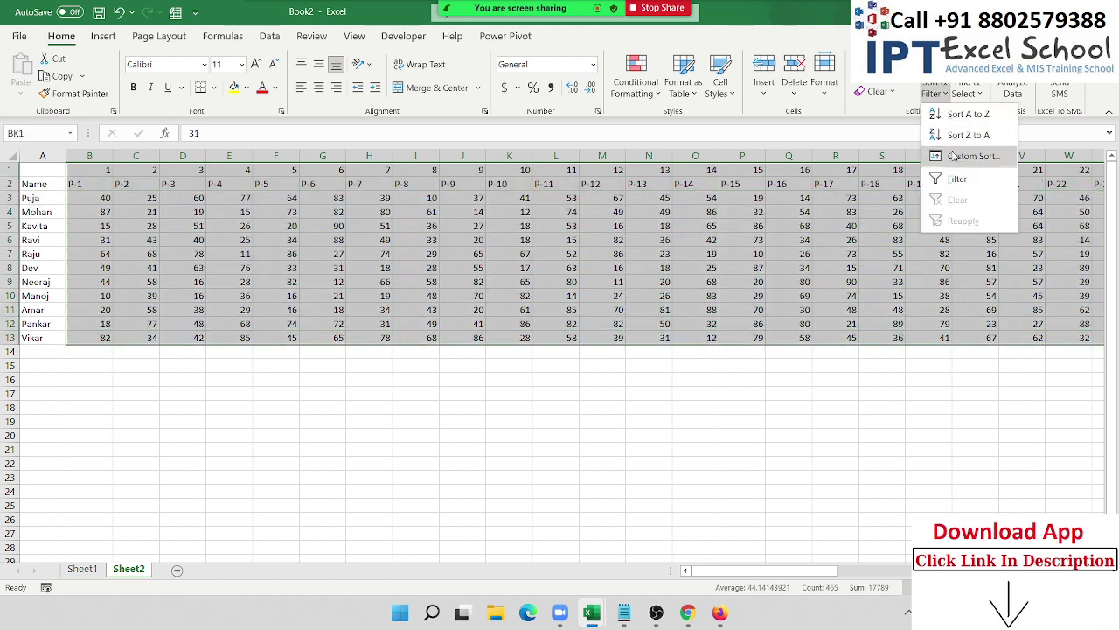
click(956, 155)
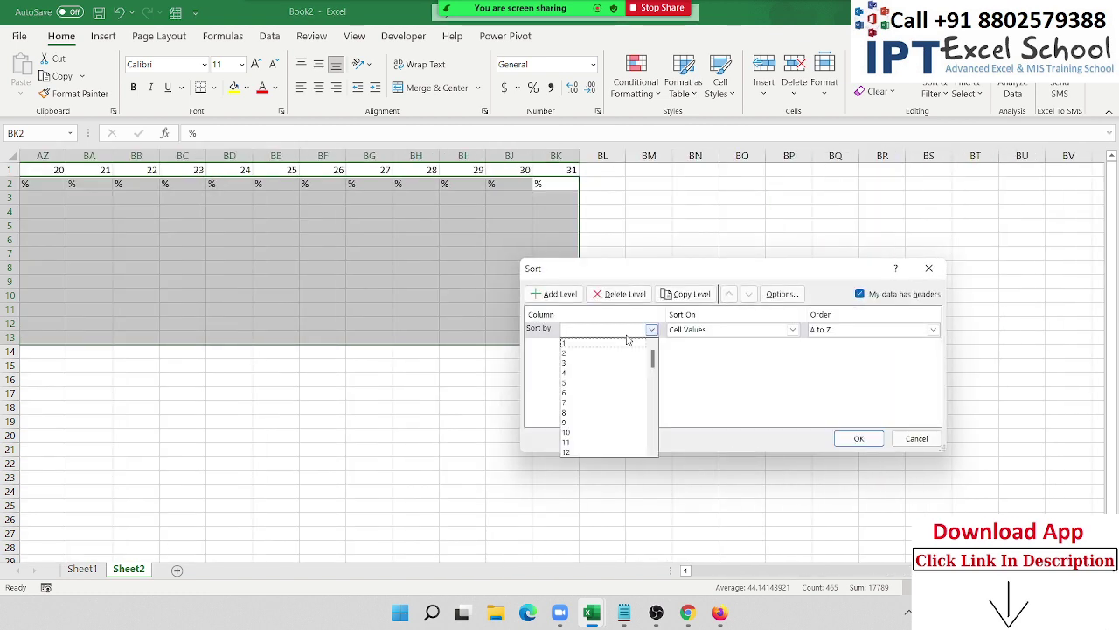
click(627, 337)
click(627, 340)
click(781, 294)
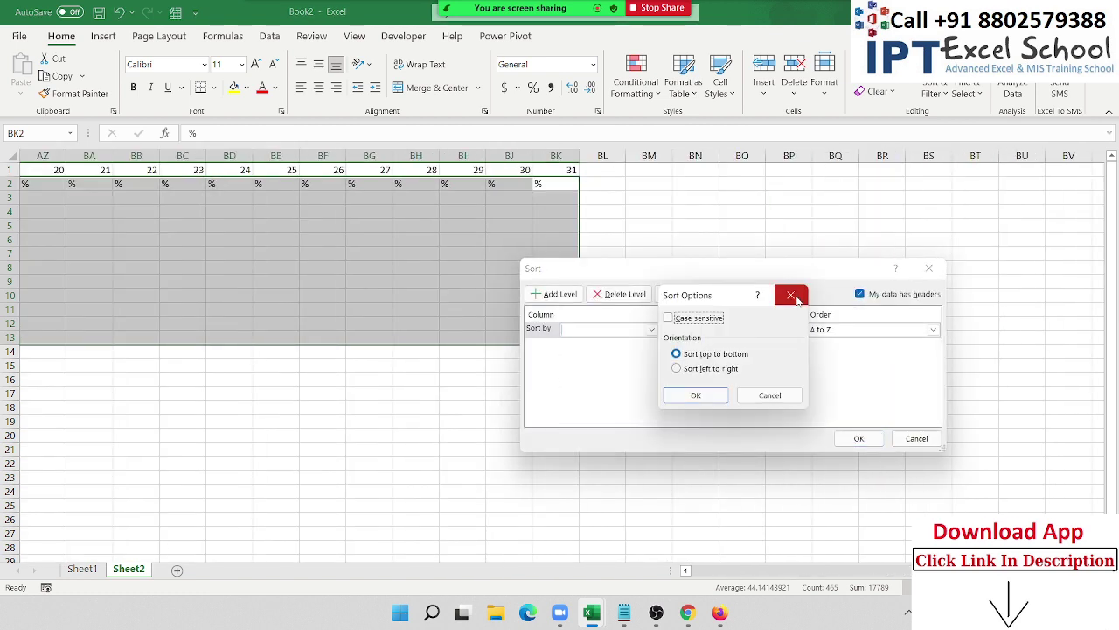
click(688, 370)
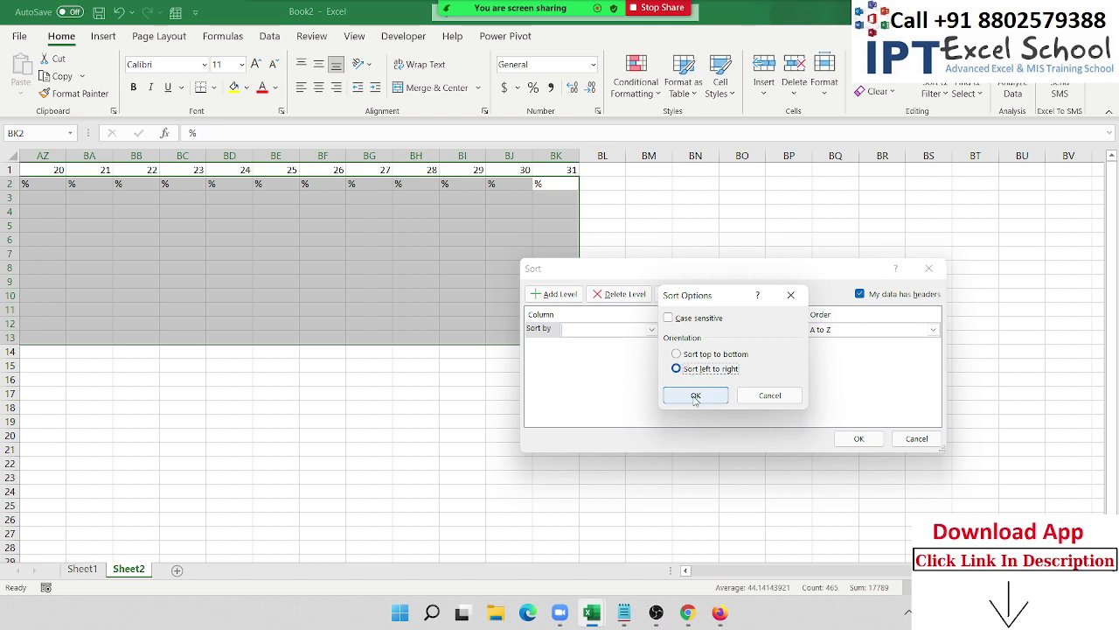
click(695, 397)
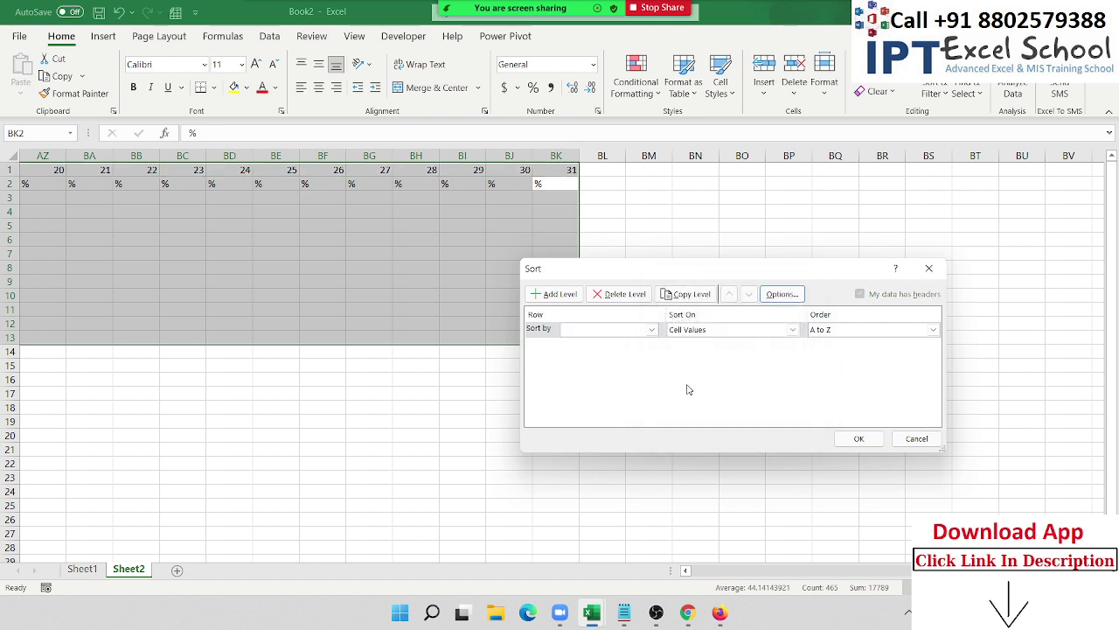
click(604, 333)
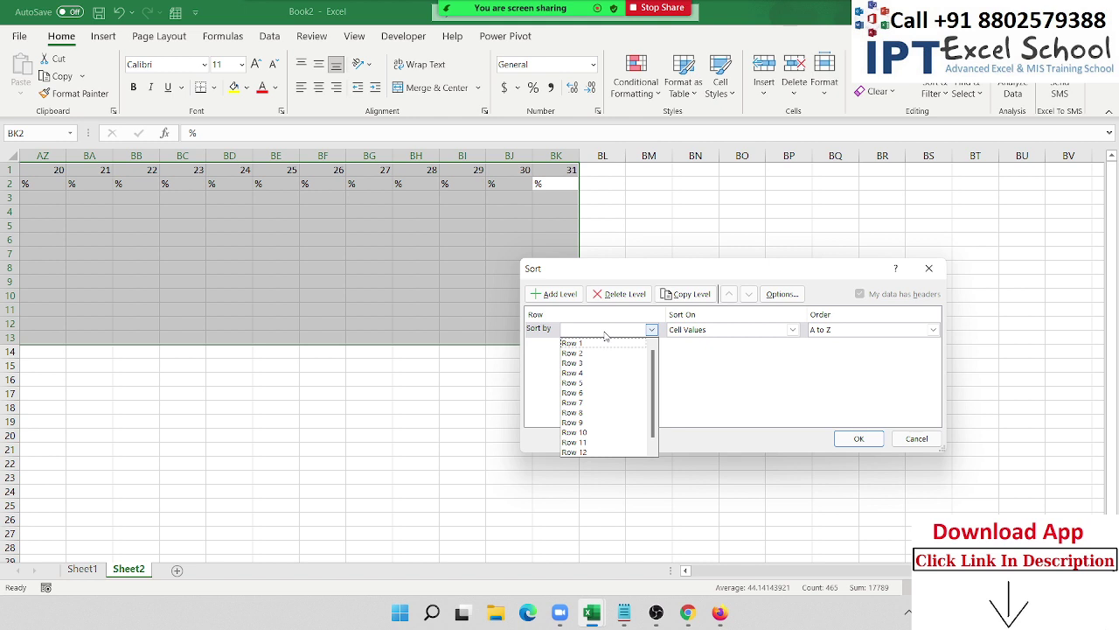
click(600, 344)
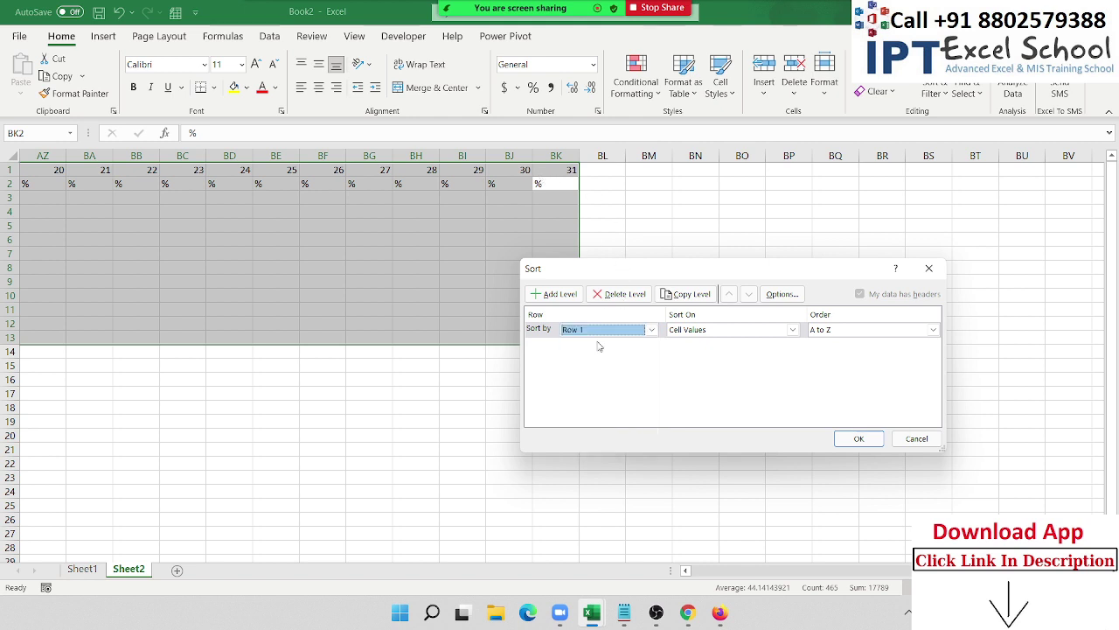
click(865, 438)
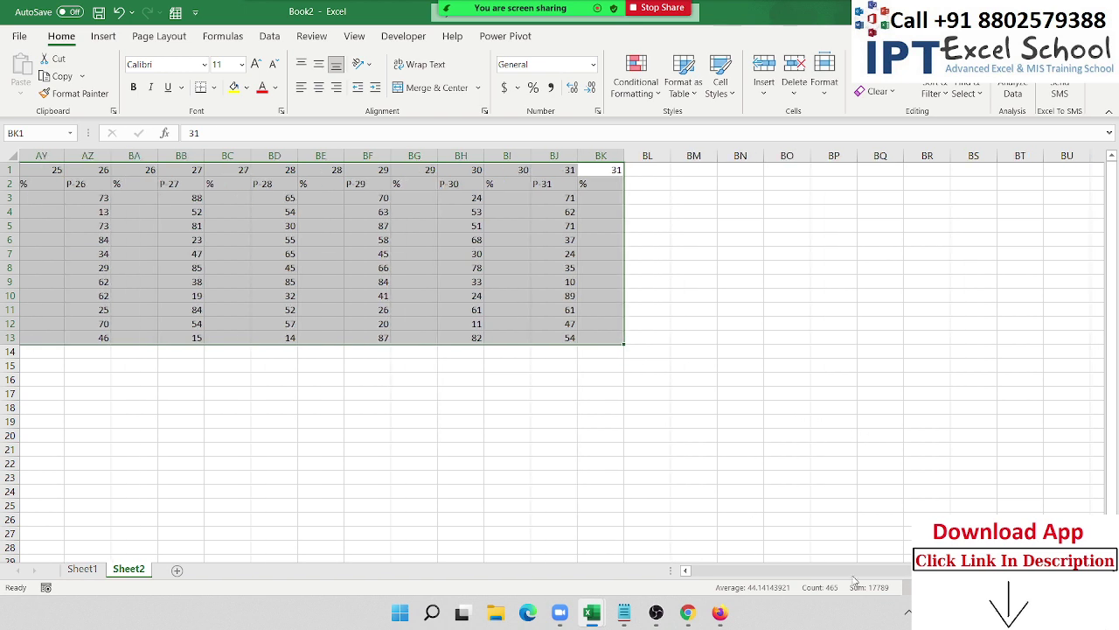
scroll(539, 472, left, 15)
Step: Delete the helper numbering row 1
click(104, 239)
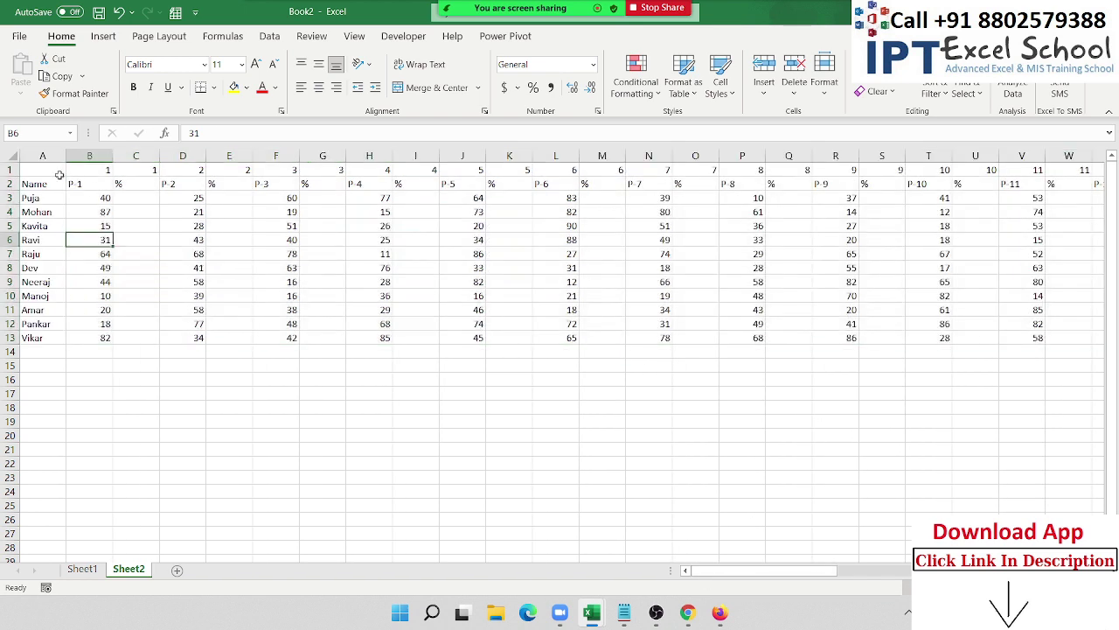
click(13, 169)
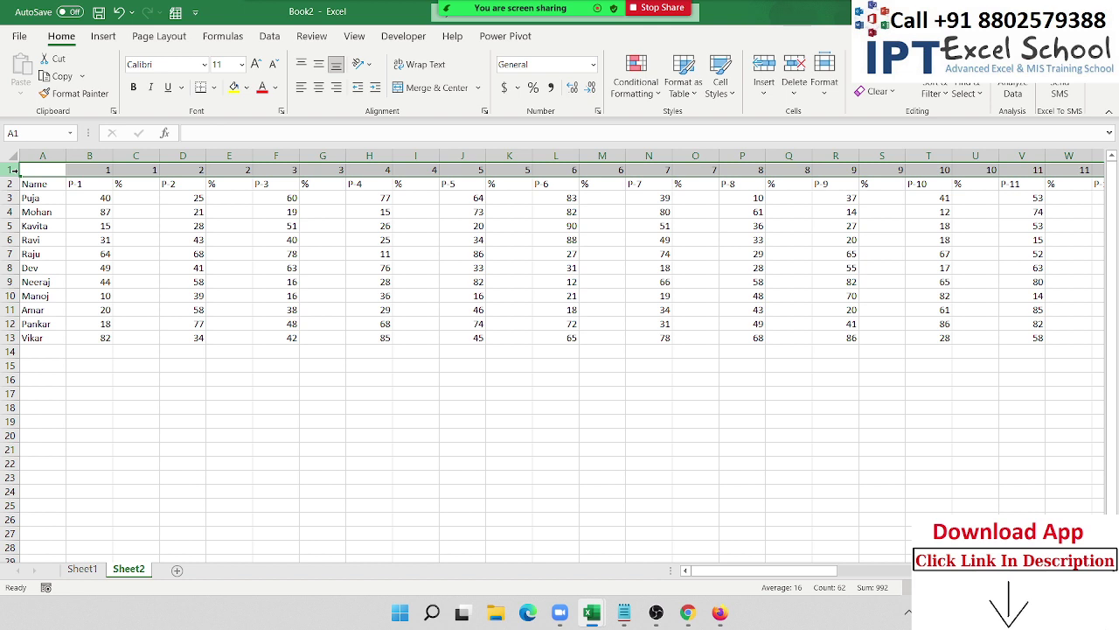
key(ctrl+minus)
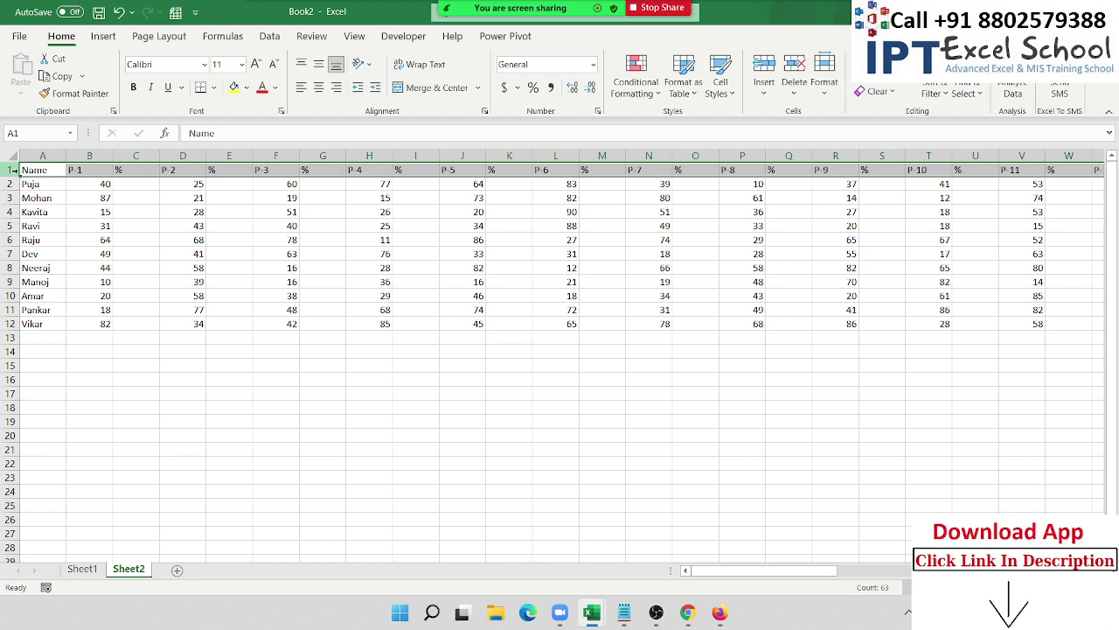
Step: Try a =B2/70 formula in C2, undo it, and select the whole score table
key(Left)
key(Right)
key(Right)
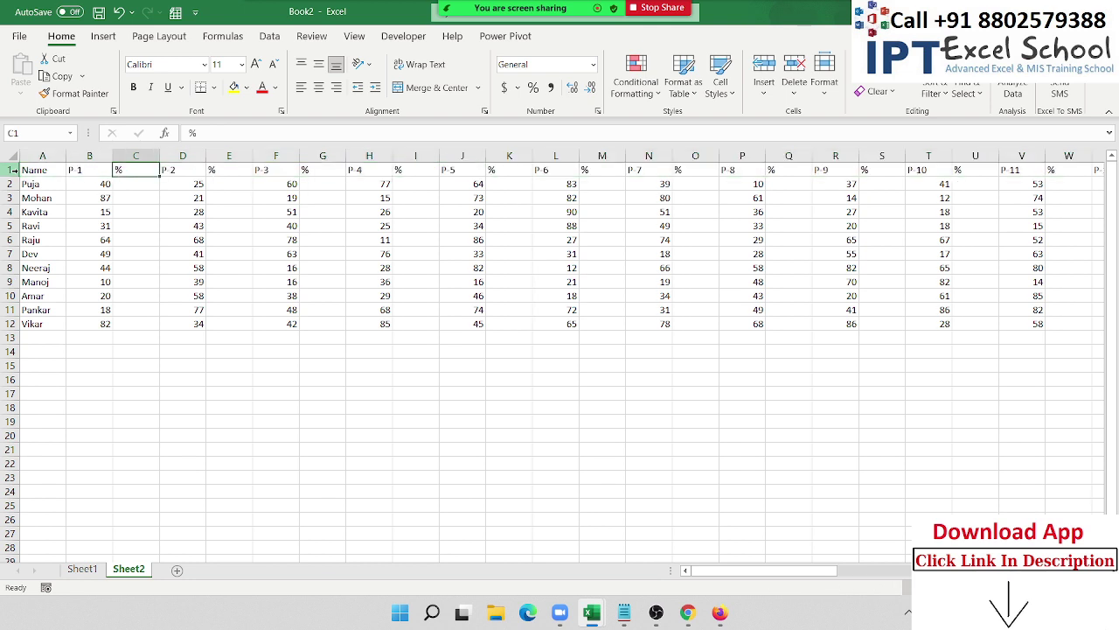
key(Down)
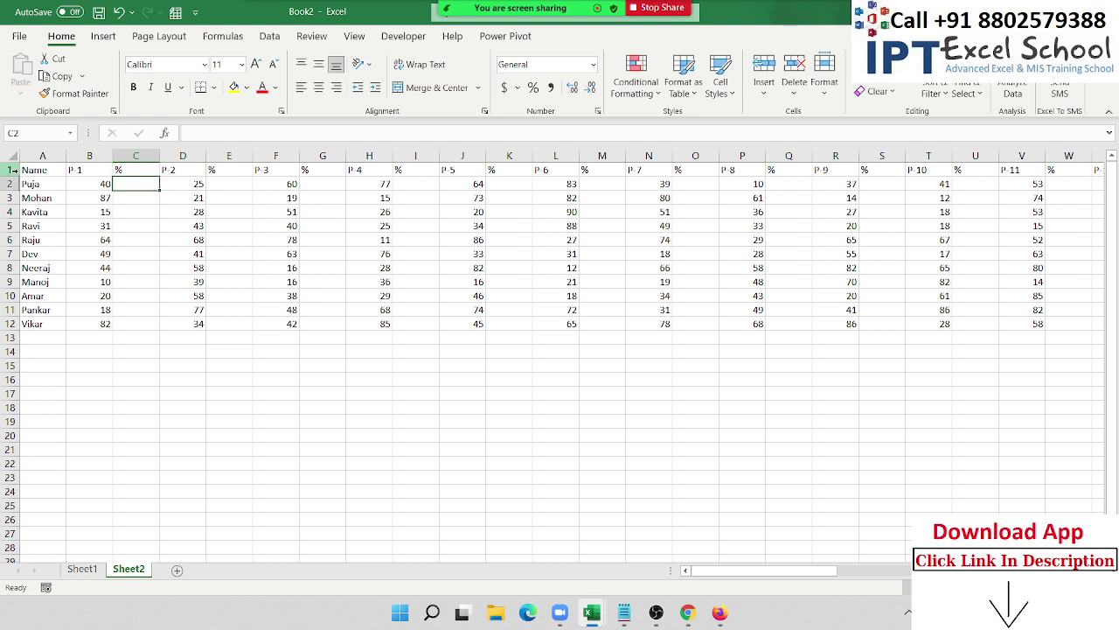
text(=)
key(Left)
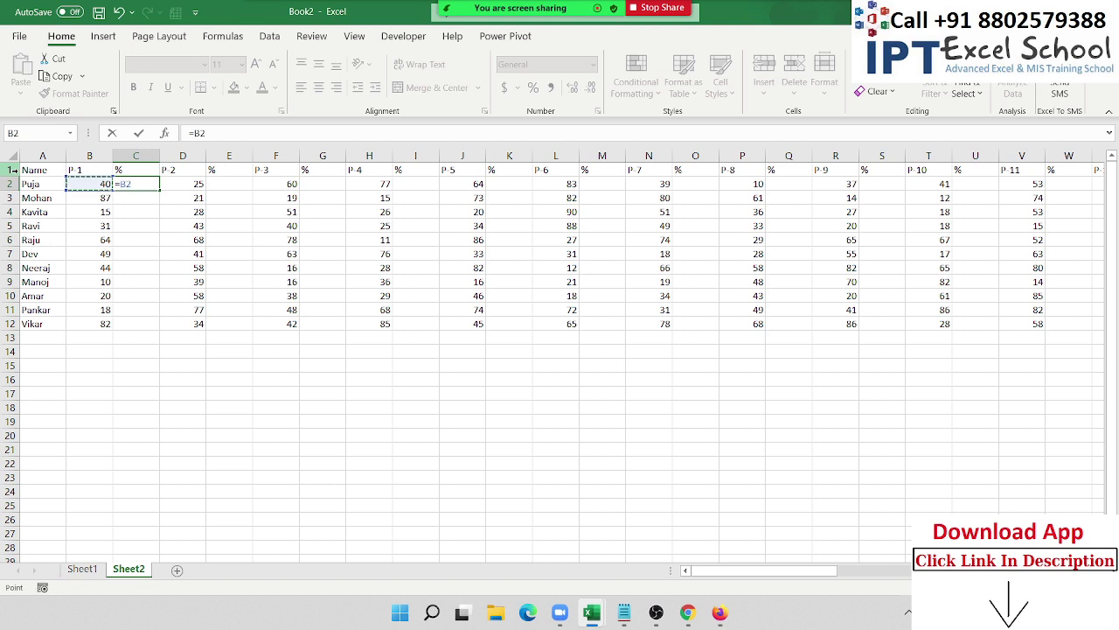
text(/70)
key(Return)
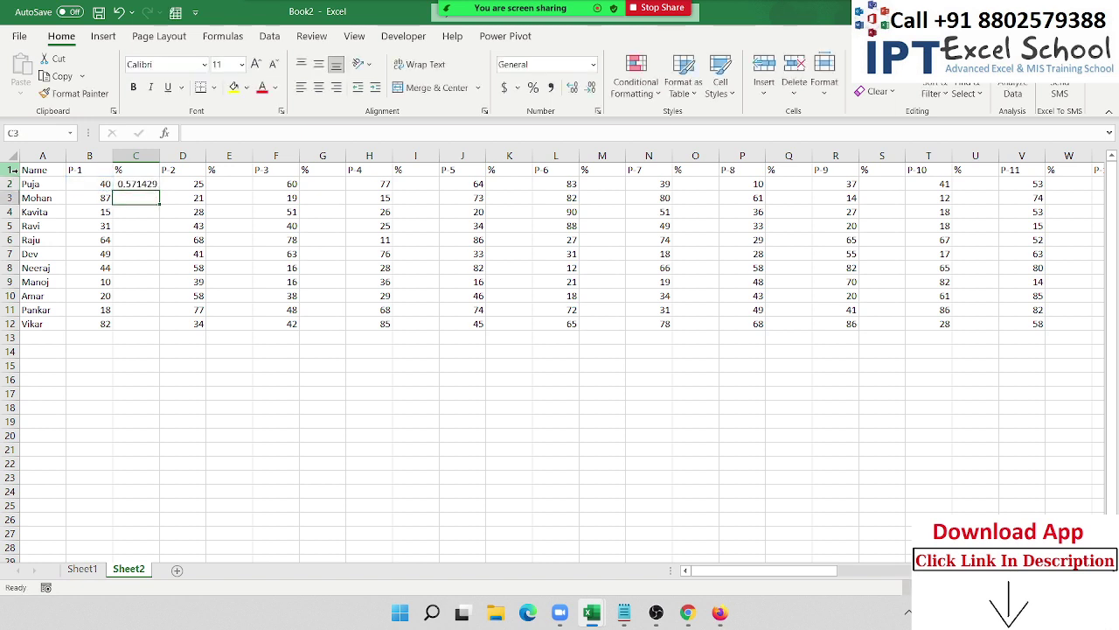
key(Up)
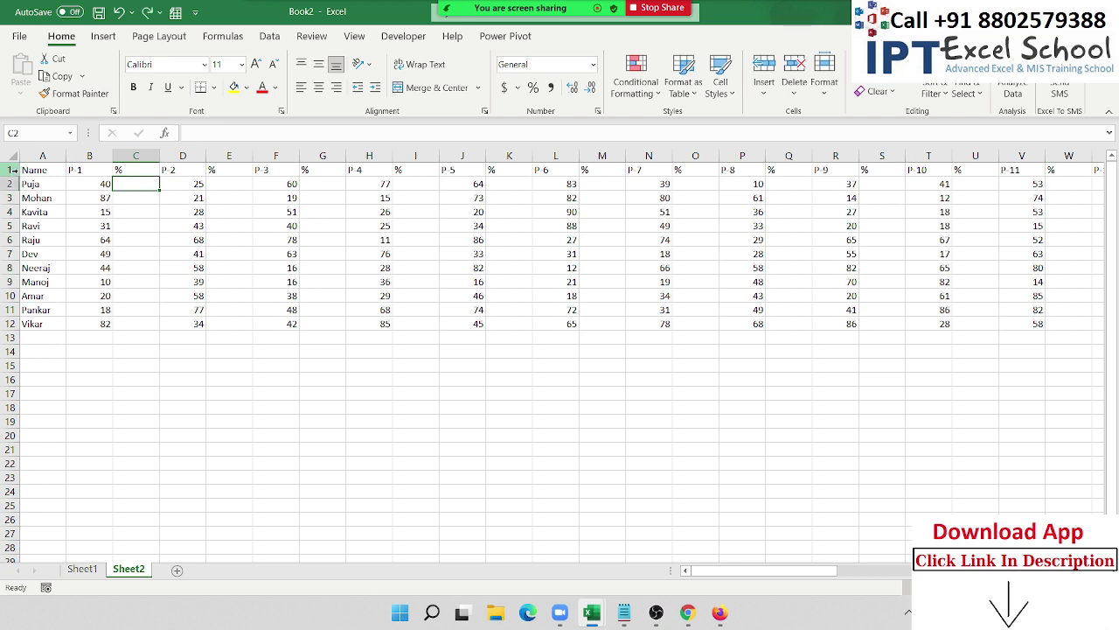
key(Up)
key(Left)
key(Left)
mouse_move(42, 169)
mouse_down()
mouse_move(1093, 179)
mouse_move(1093, 328)
mouse_up()
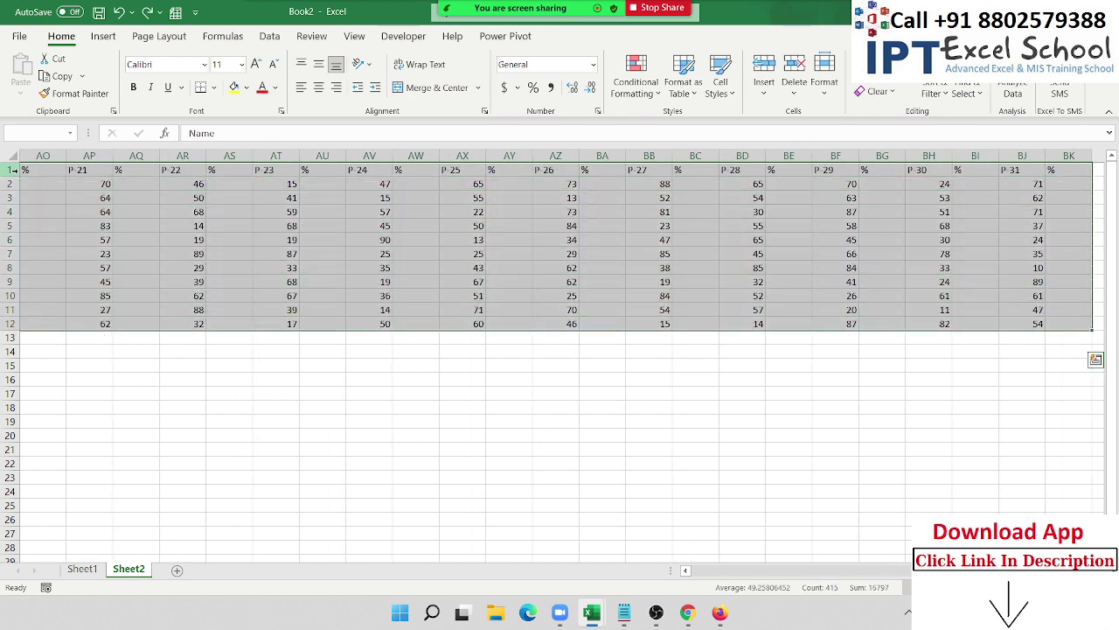
Step: Use Go To Special with Blanks to select the empty cells in the table
click(970, 97)
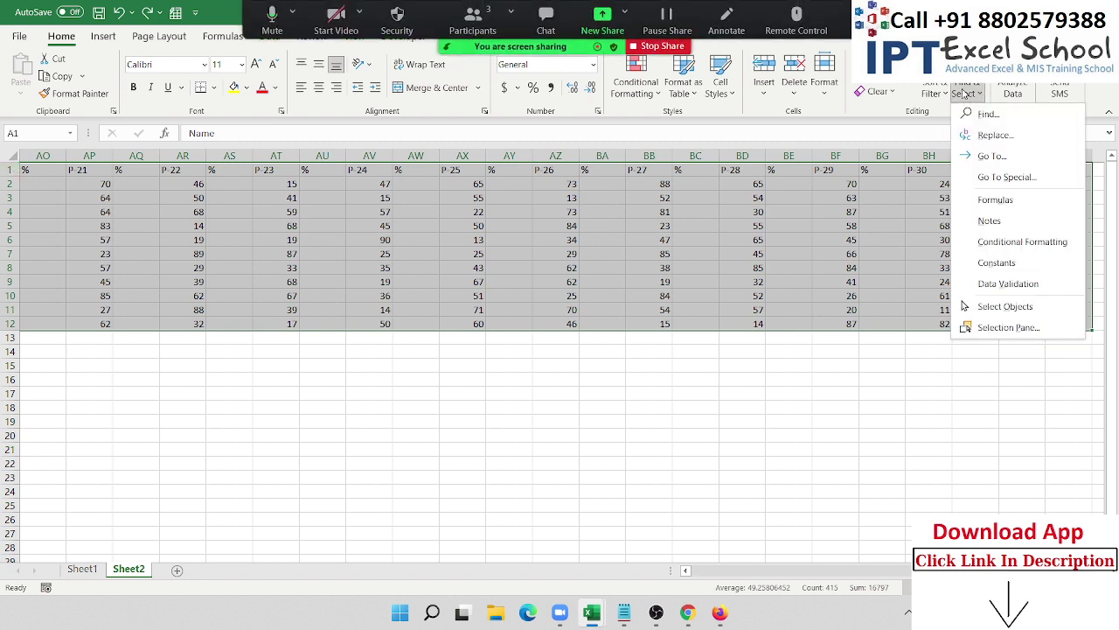
click(1000, 180)
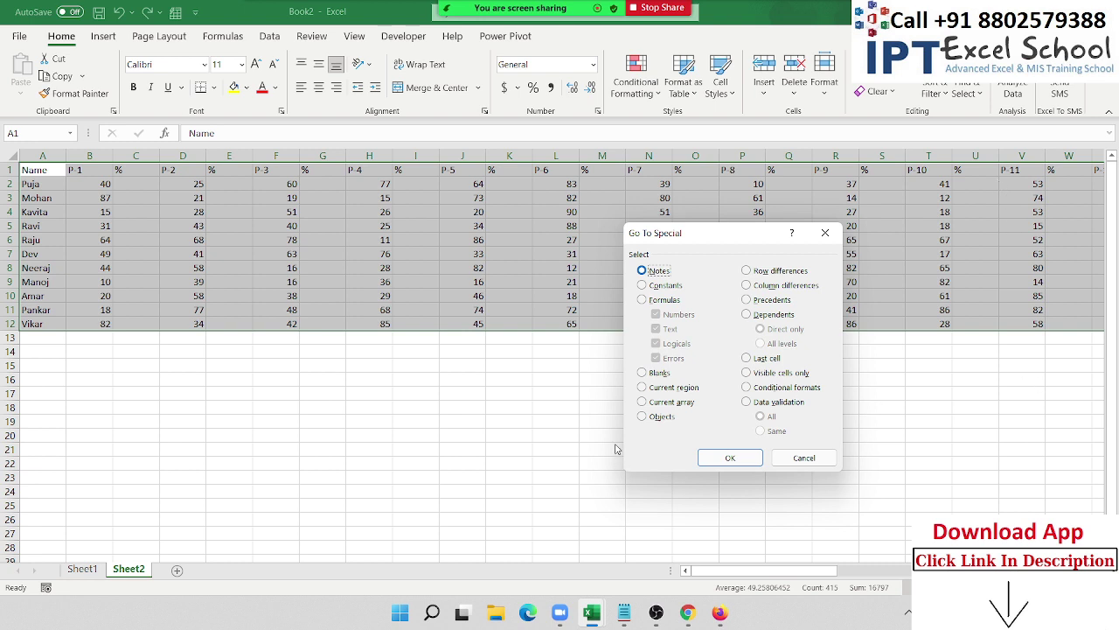
click(646, 376)
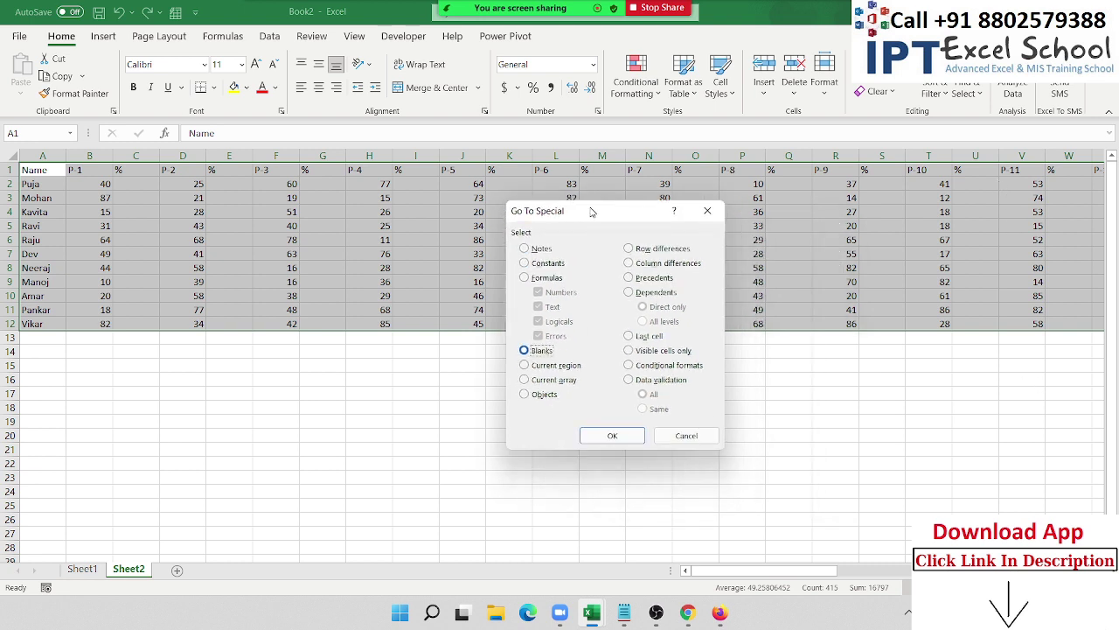
drag(713, 232, 581, 207)
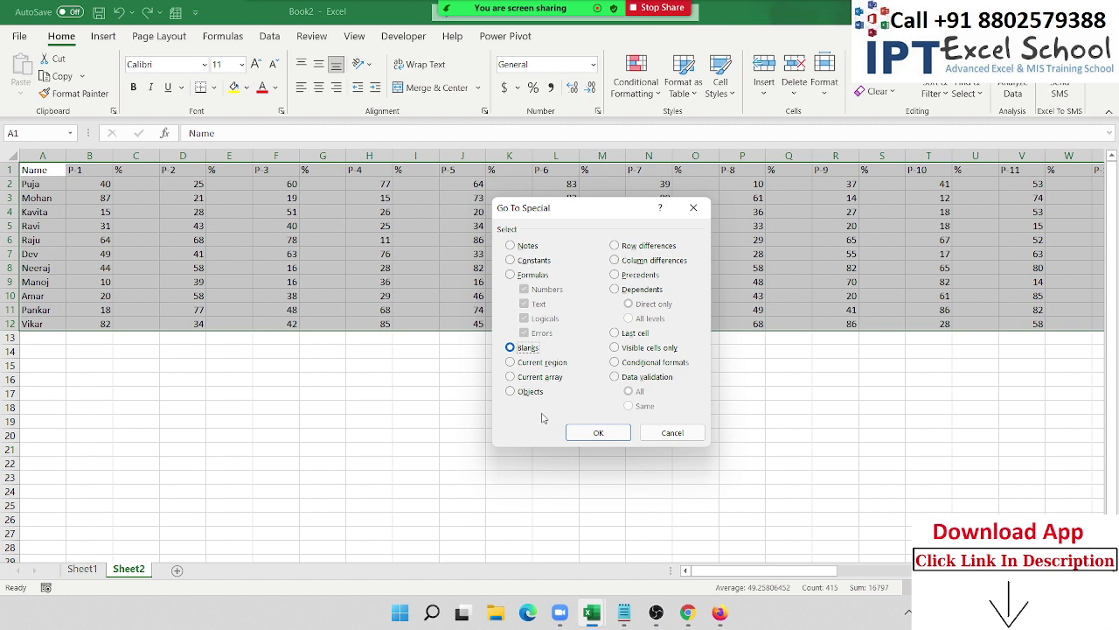
click(594, 435)
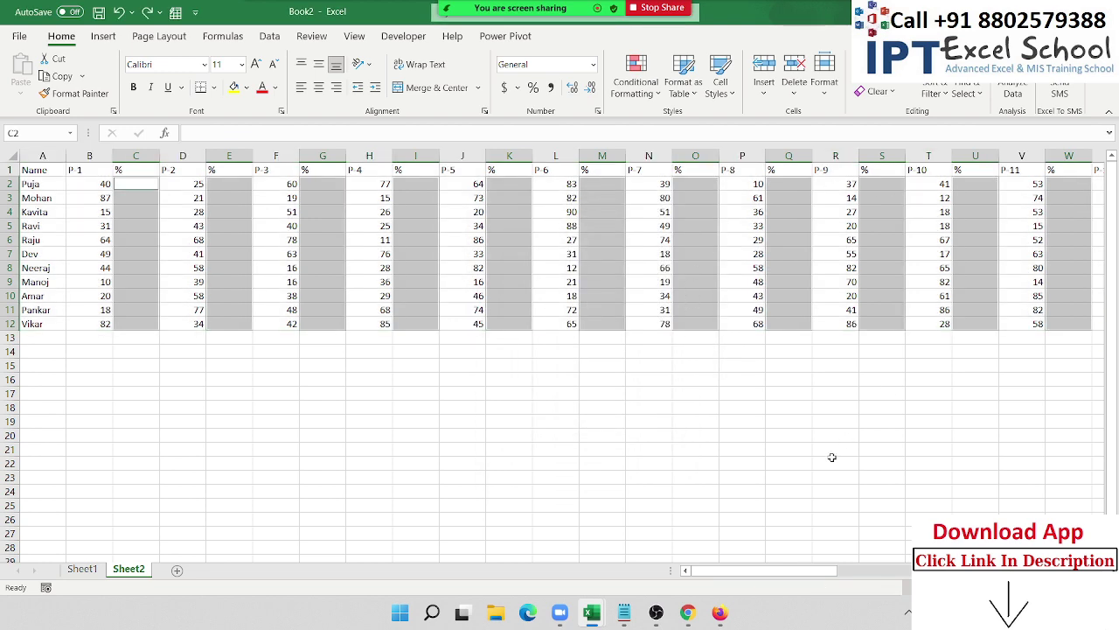
Step: On Sheet1, enter 585, 65 and 32 in L5:Q12, then fill the block with 855
click(87, 575)
drag(576, 225, 808, 325)
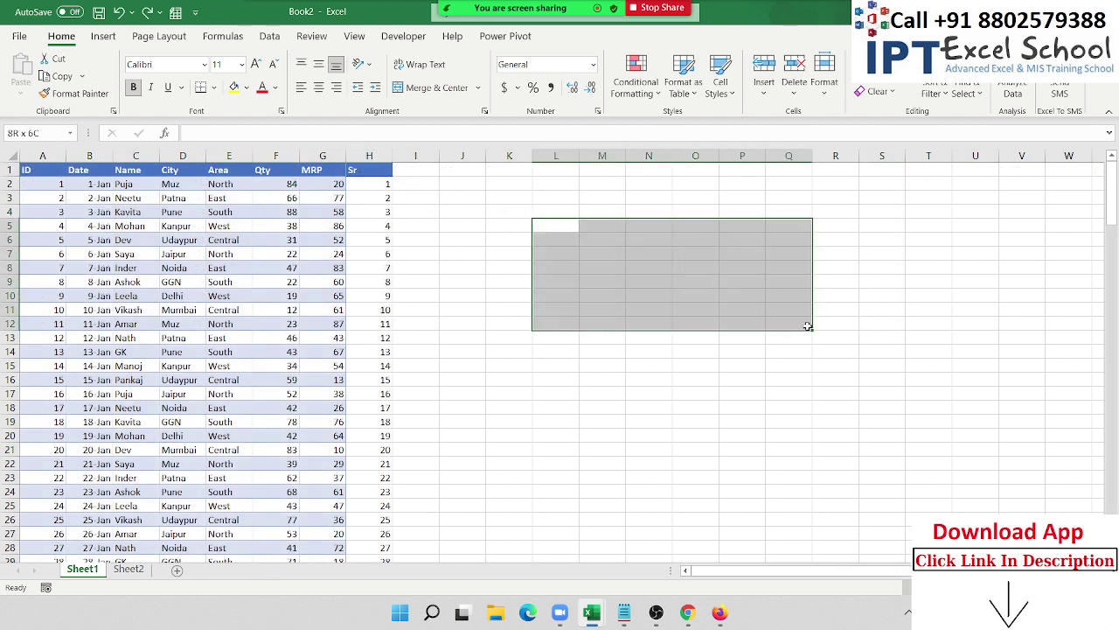
text(58)
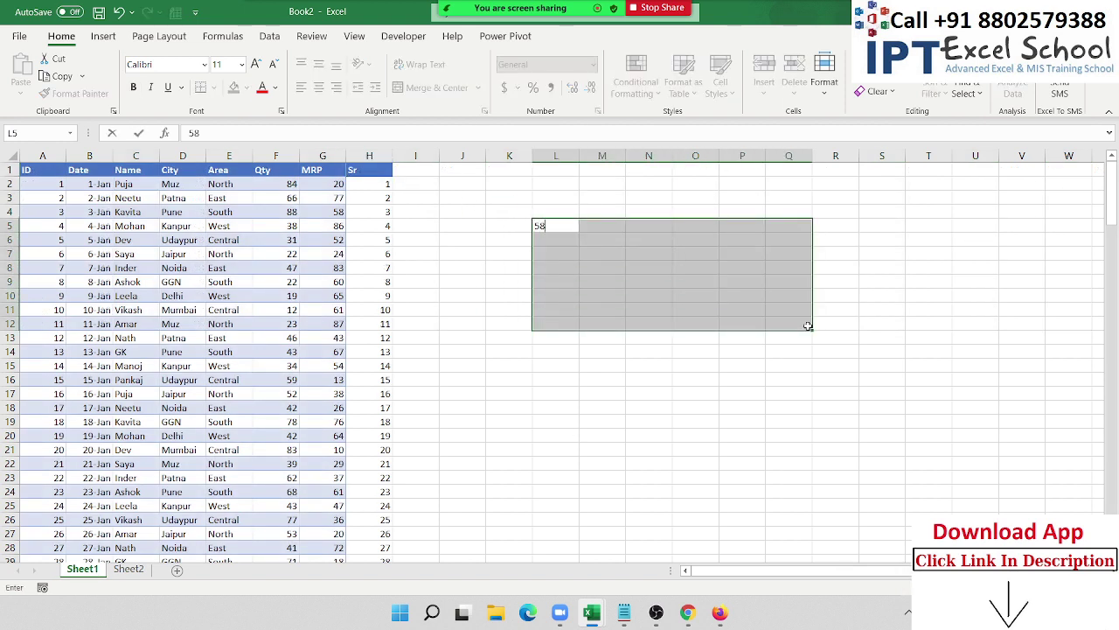
text(5)
key(Return)
text(65)
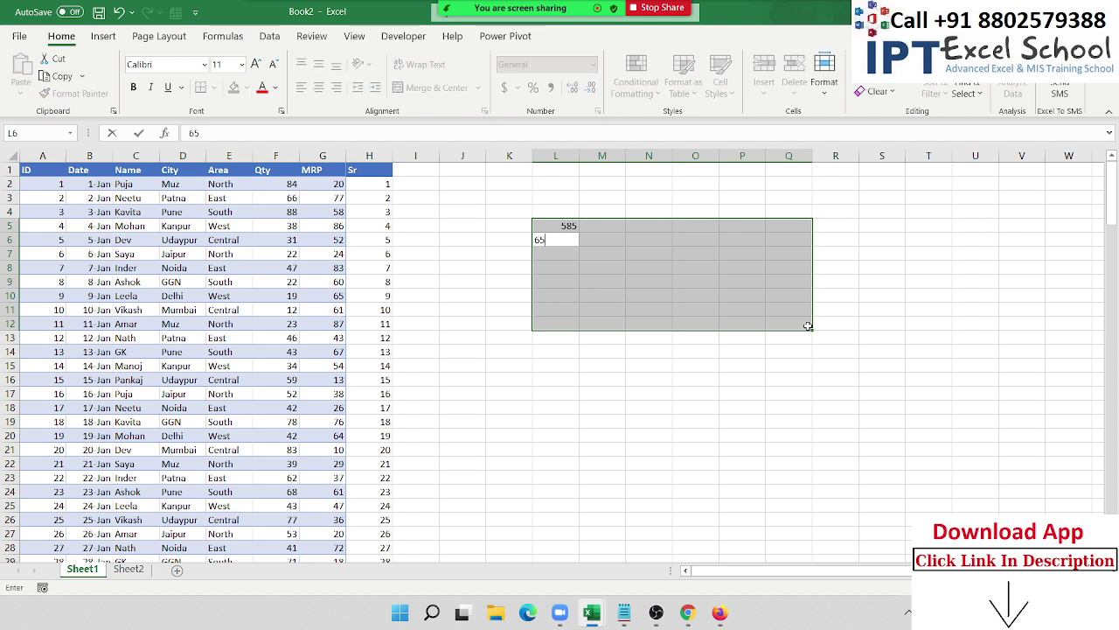
key(Return)
text(32)
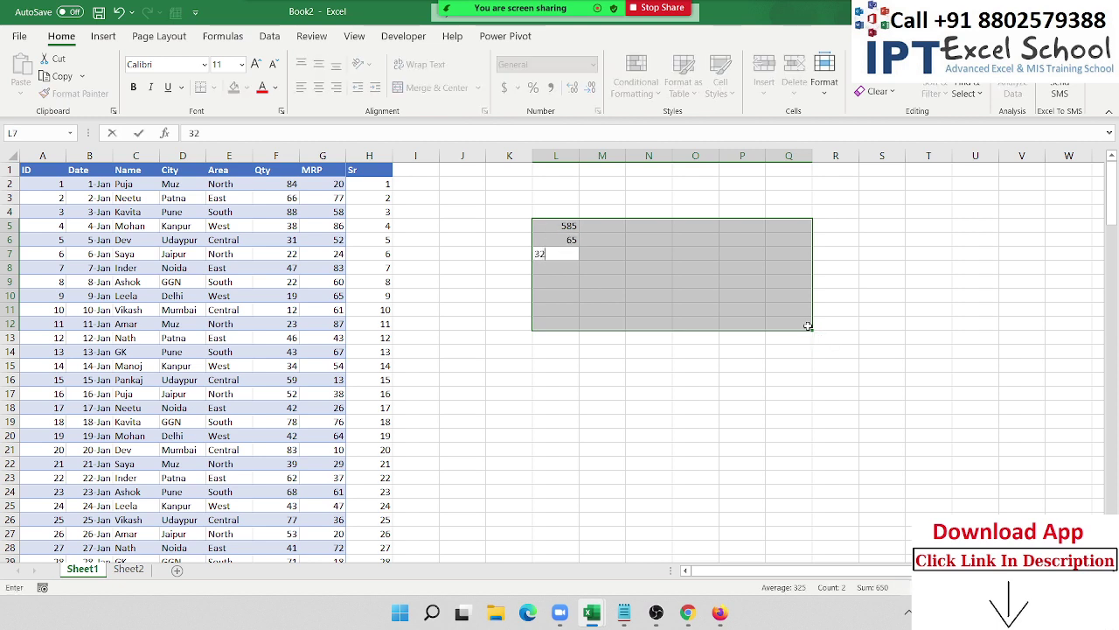
key(Return)
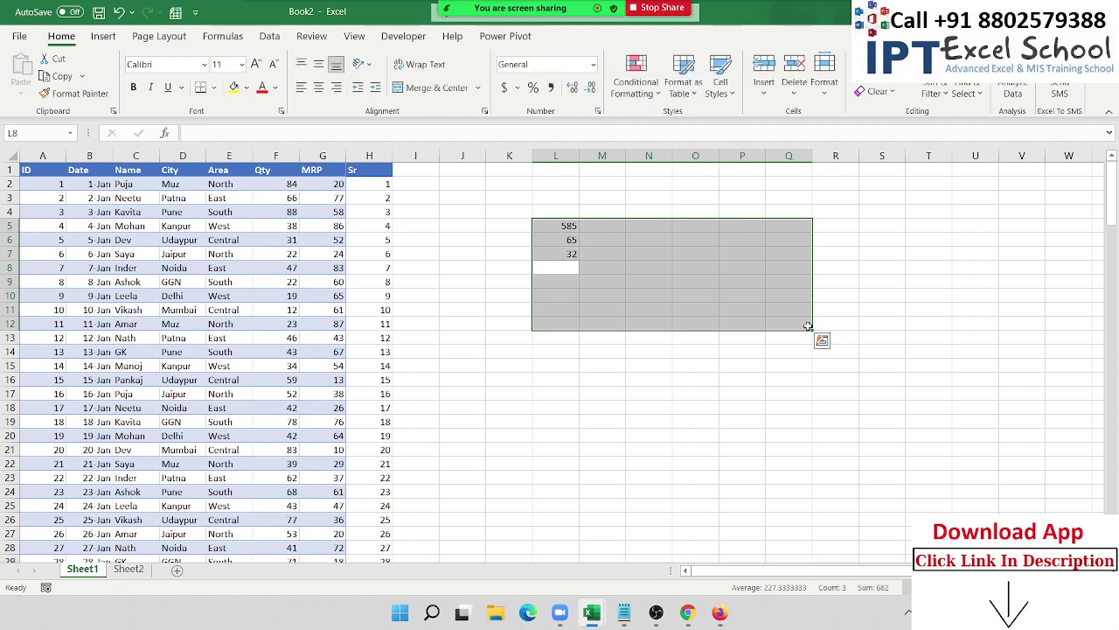
text(855)
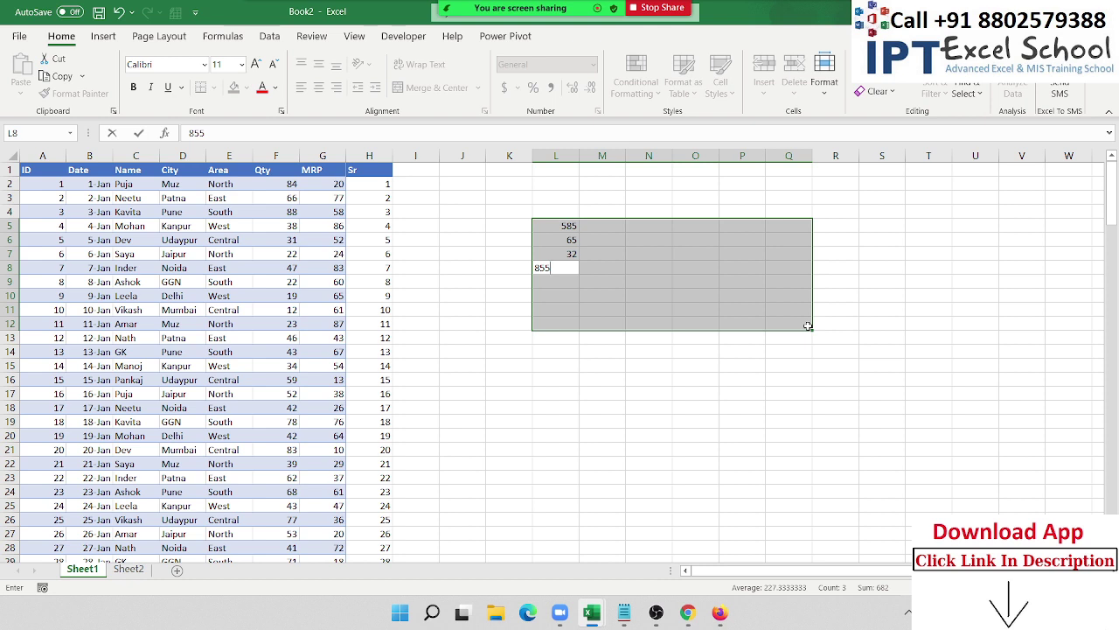
key(ctrl+Return)
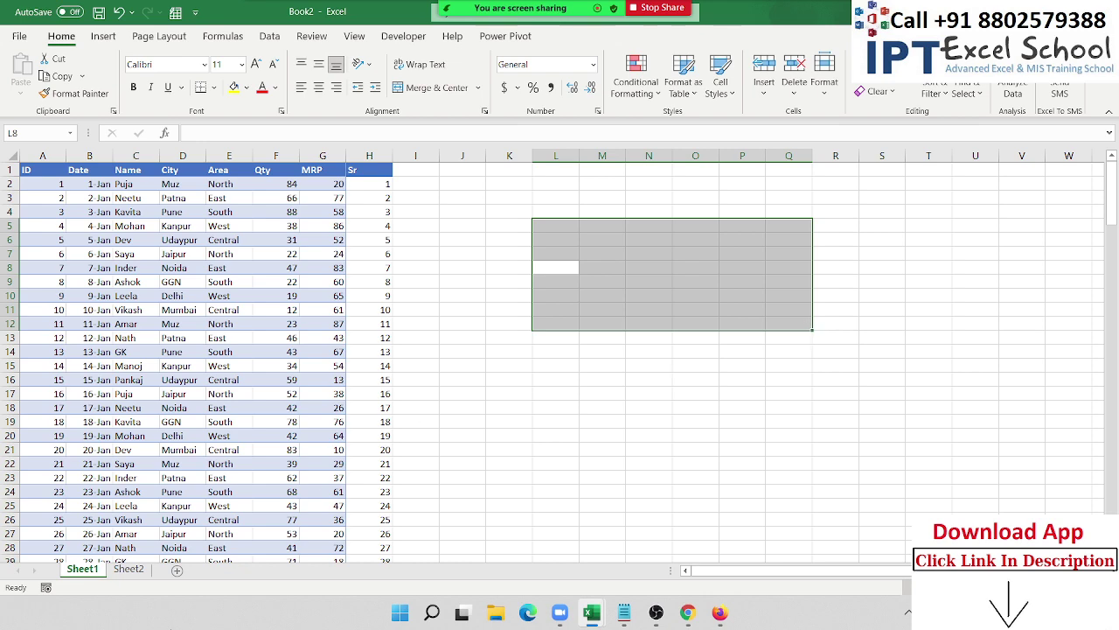
Step: On Sheet2, fill the selected % cells with =B2/70 and show them as percentages
click(128, 569)
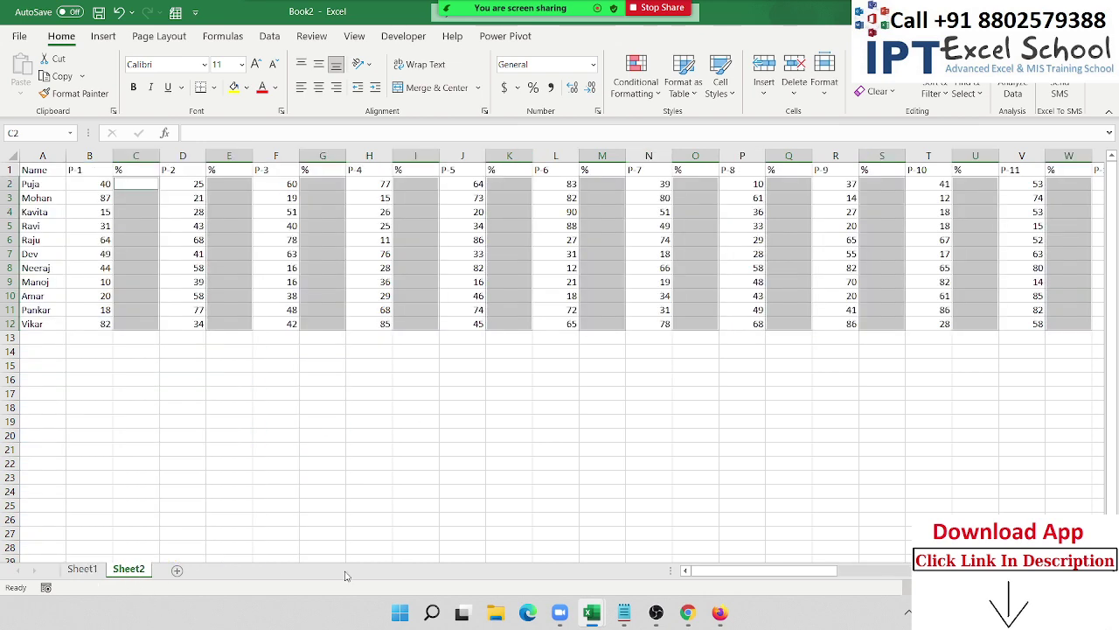
key(shift+Down)
key(shift+Down)
key(shift+Down)
text(=)
key(Left)
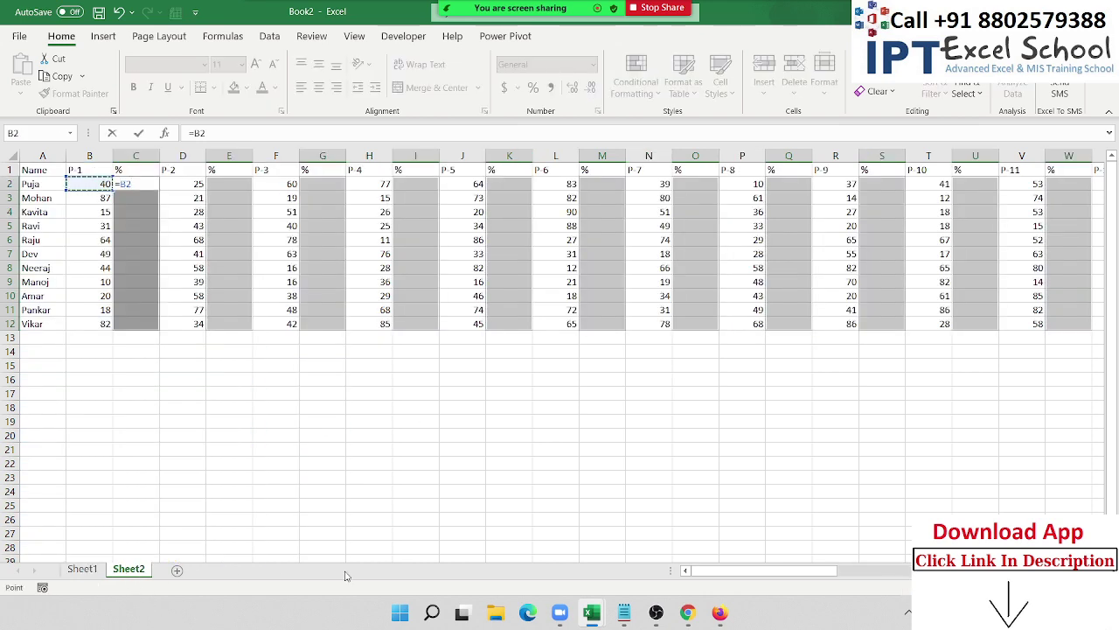
text(/70)
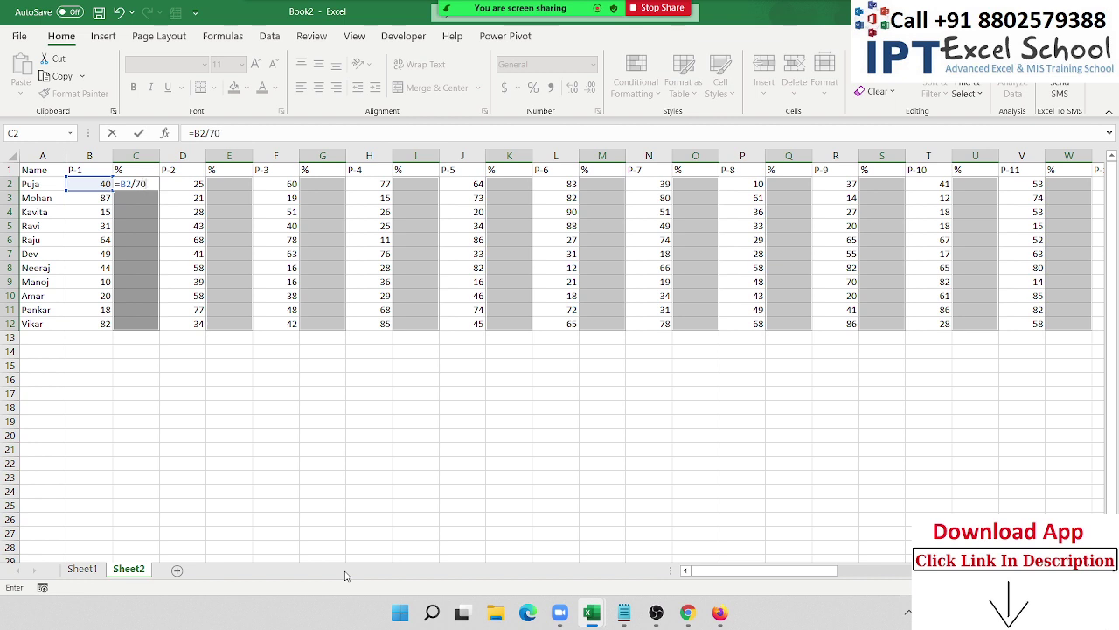
key(ctrl+Return)
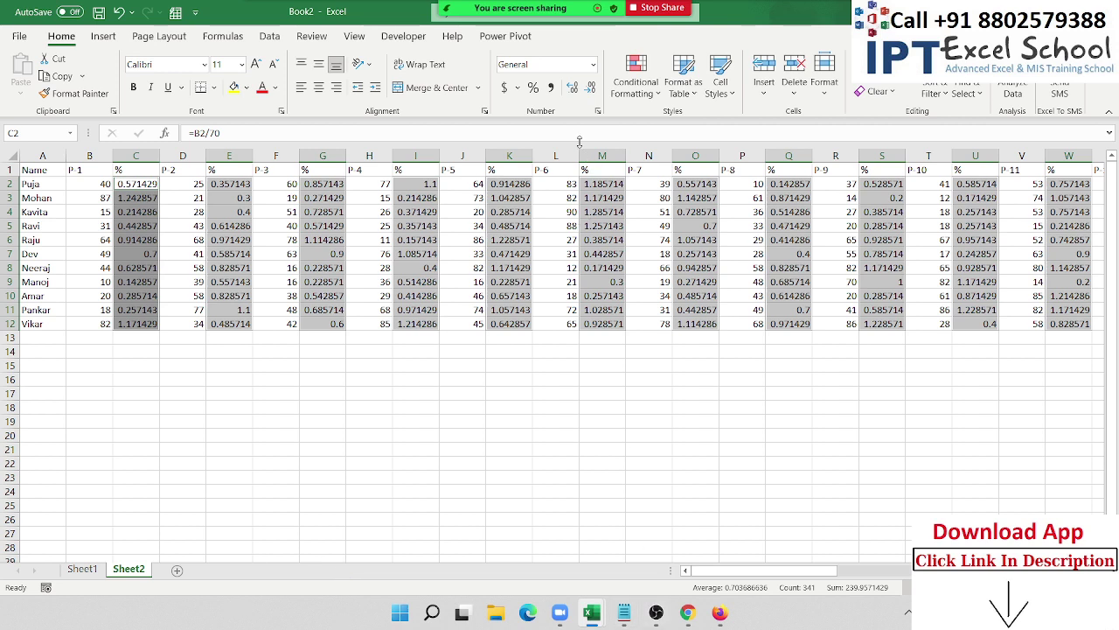
click(532, 88)
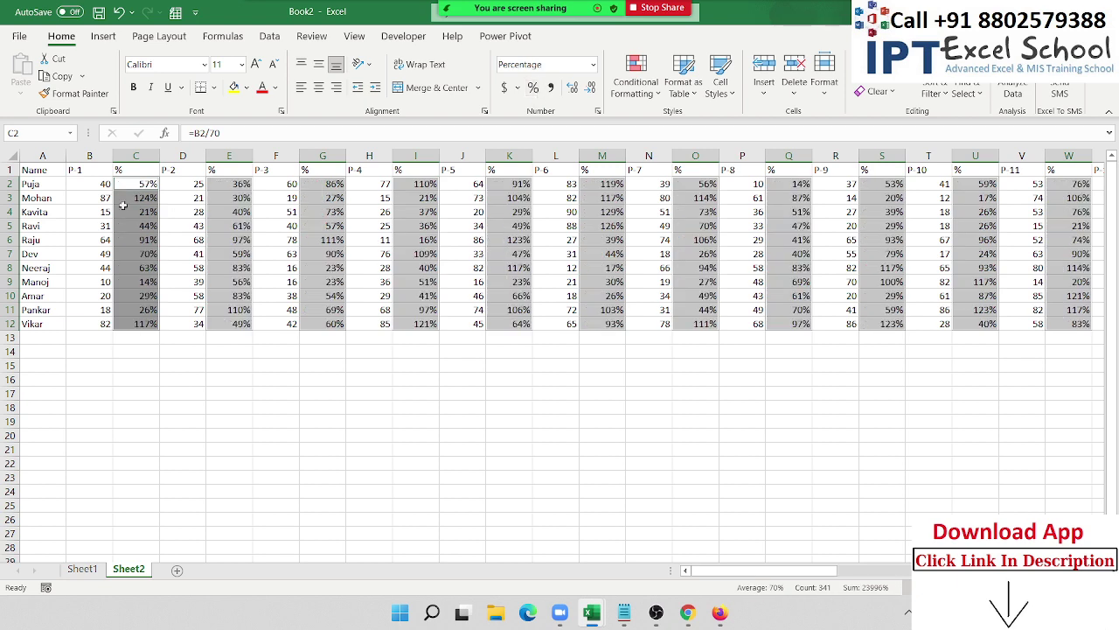
Step: Check the % formulas in E3, G3, I4, K4, C5 and C3 reference the right scores
click(233, 201)
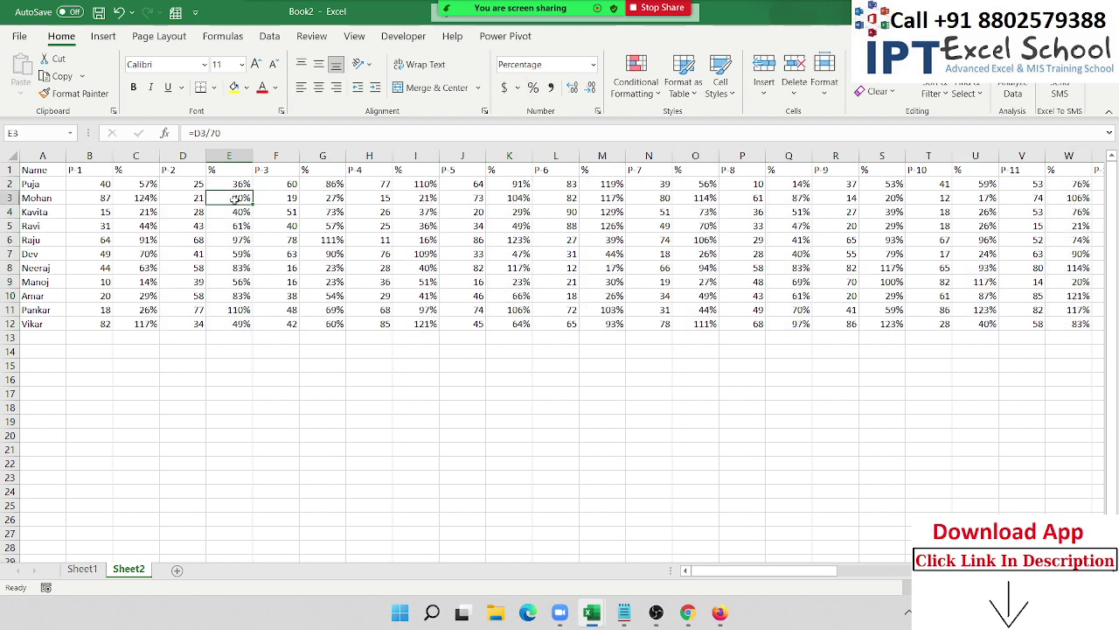
double_click(236, 198)
key(Escape)
click(338, 210)
double_click(336, 197)
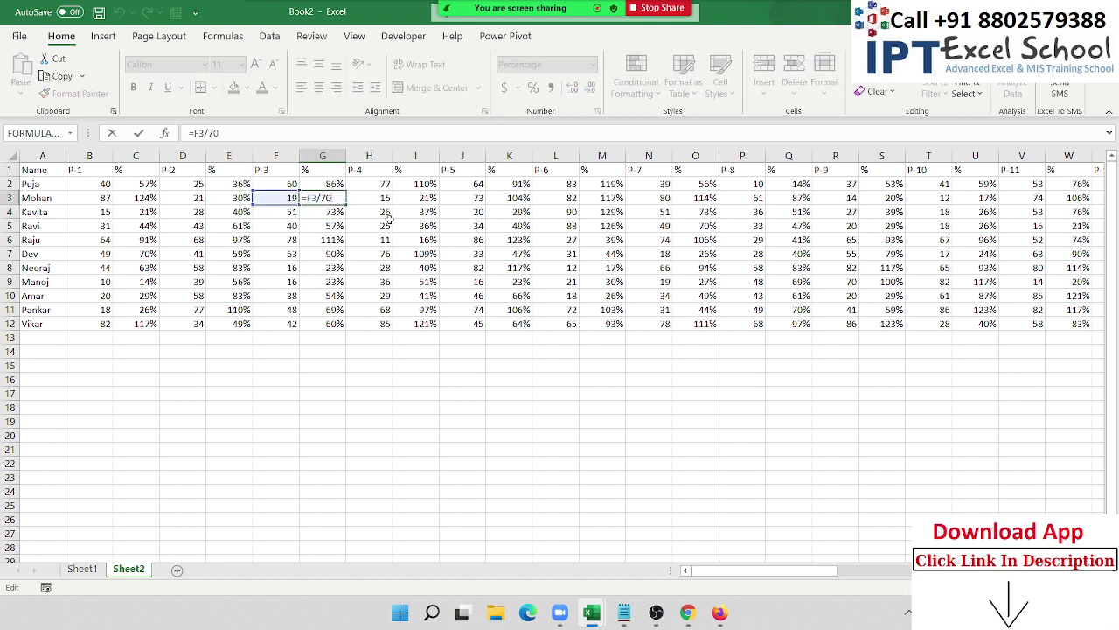
key(Escape)
click(429, 210)
double_click(429, 210)
key(Escape)
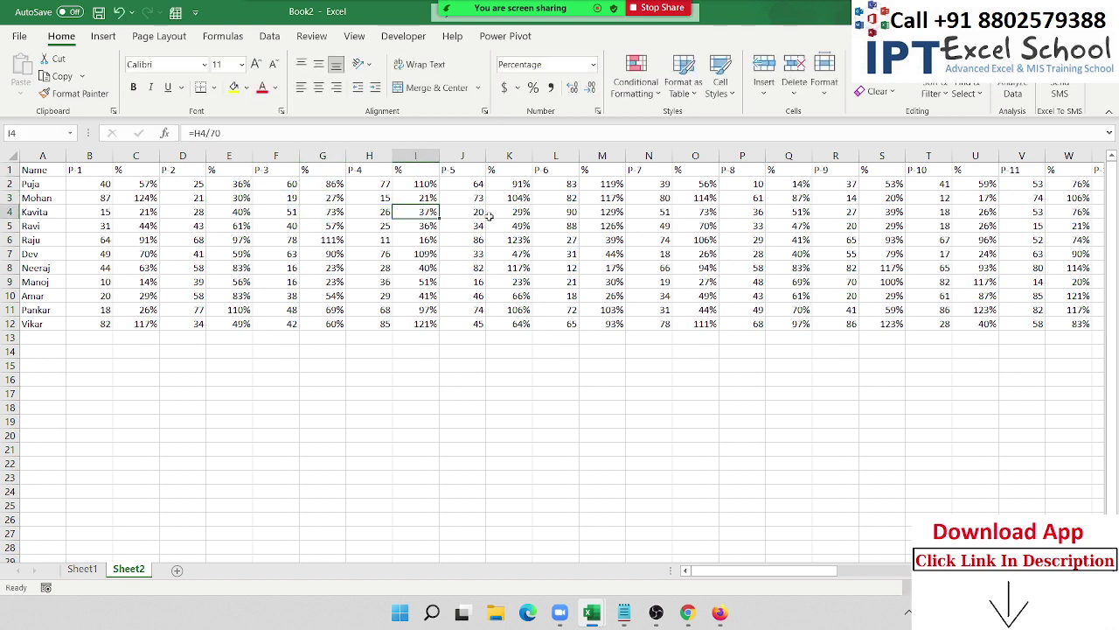
click(505, 215)
double_click(506, 216)
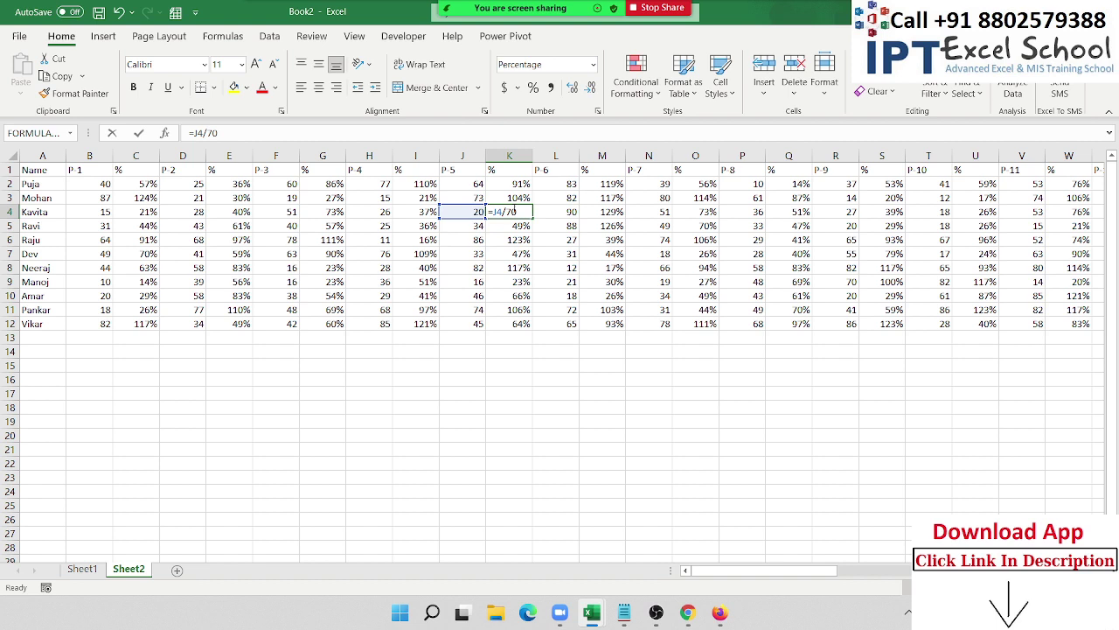
click(369, 215)
click(122, 224)
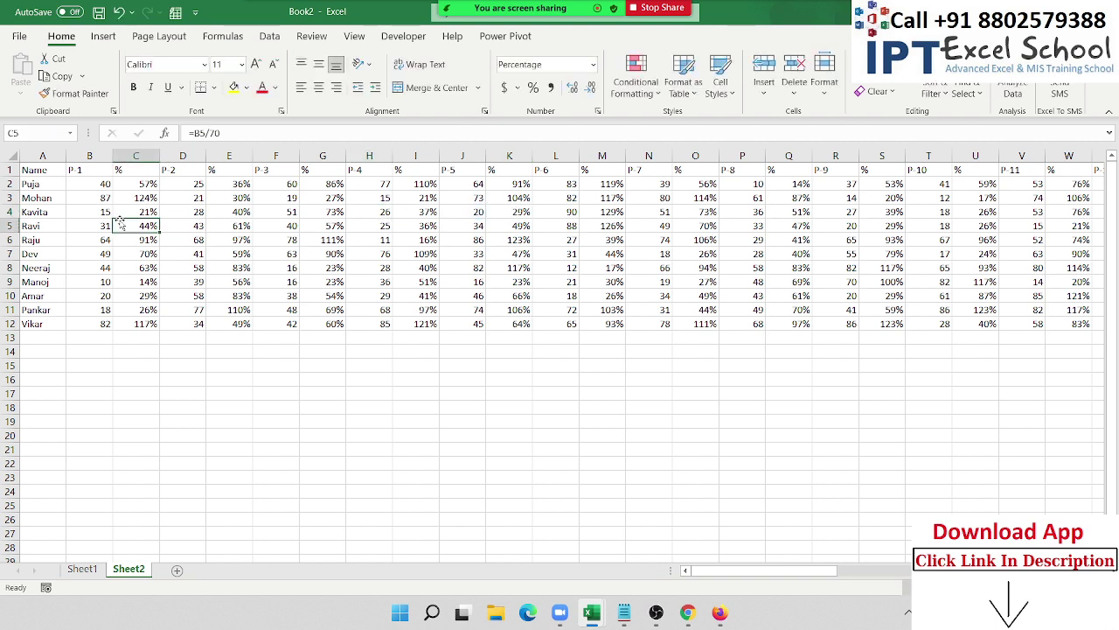
click(134, 194)
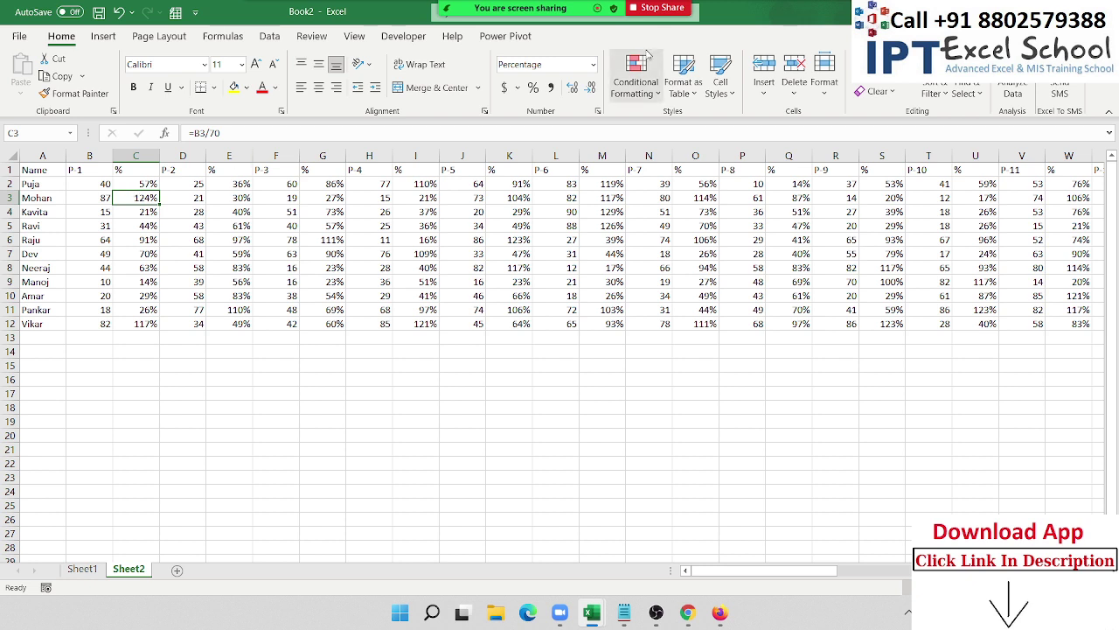
Step: Select all formula cells with Go To Special > Formulas and fill them yellow
click(966, 91)
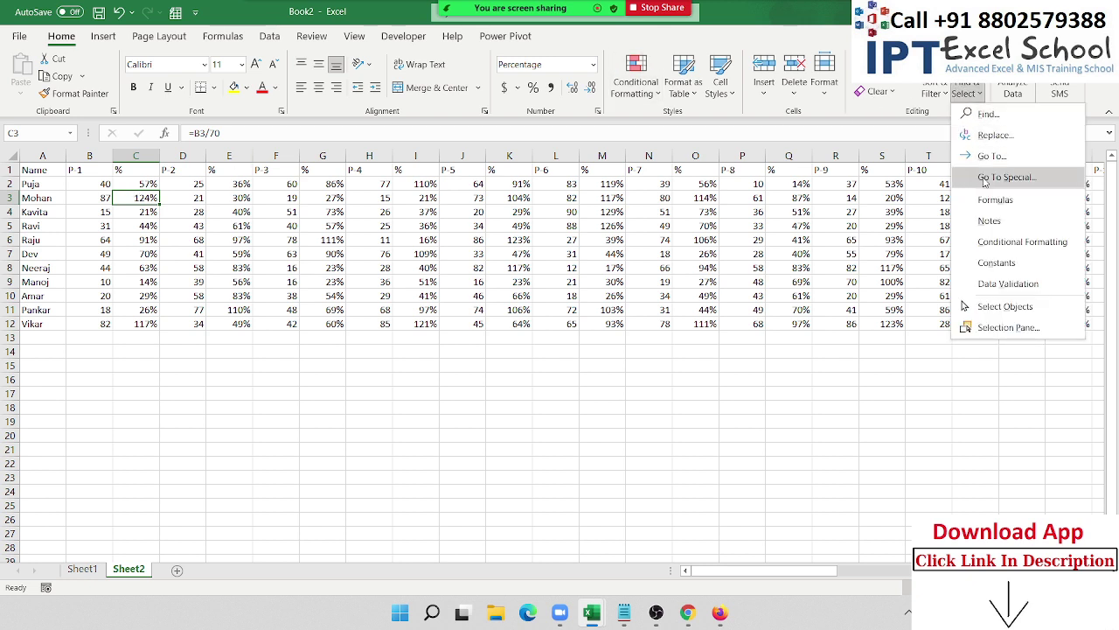
click(997, 176)
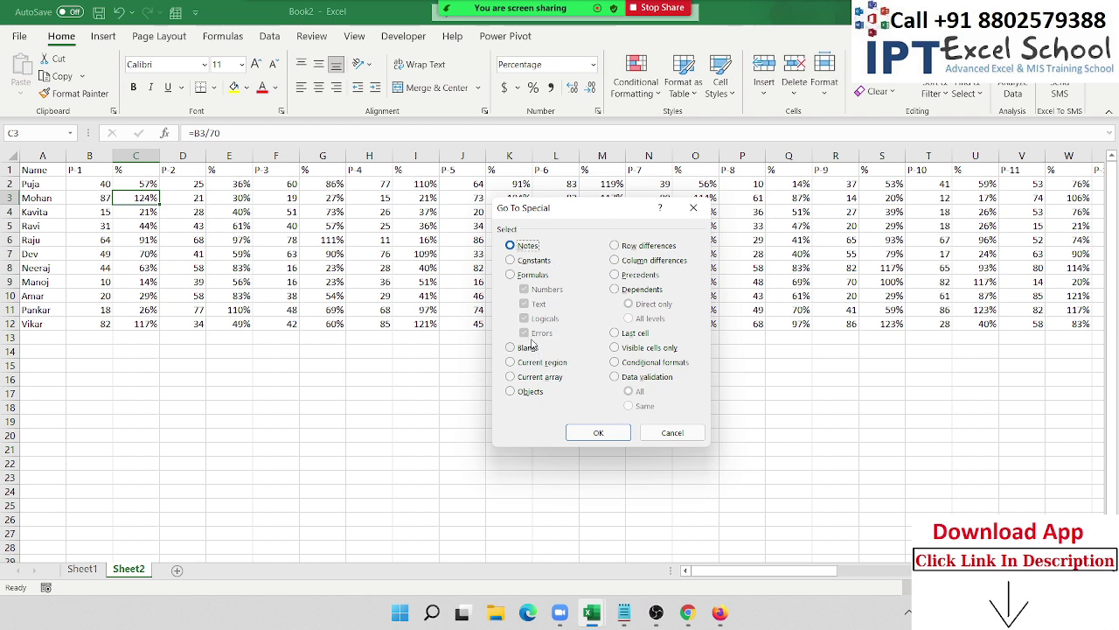
click(531, 276)
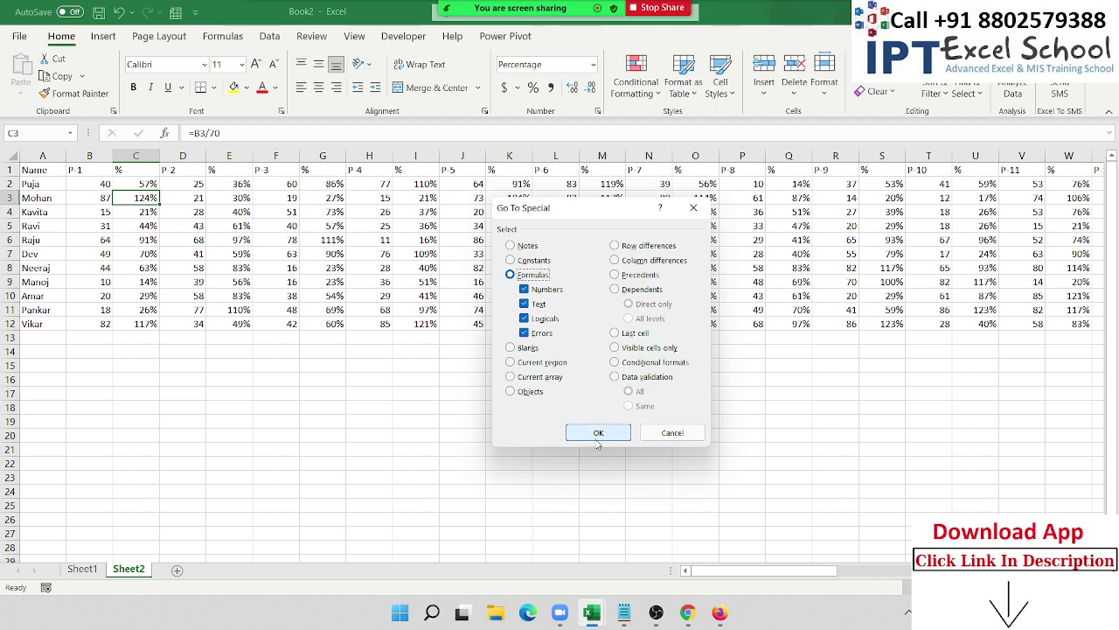
click(596, 439)
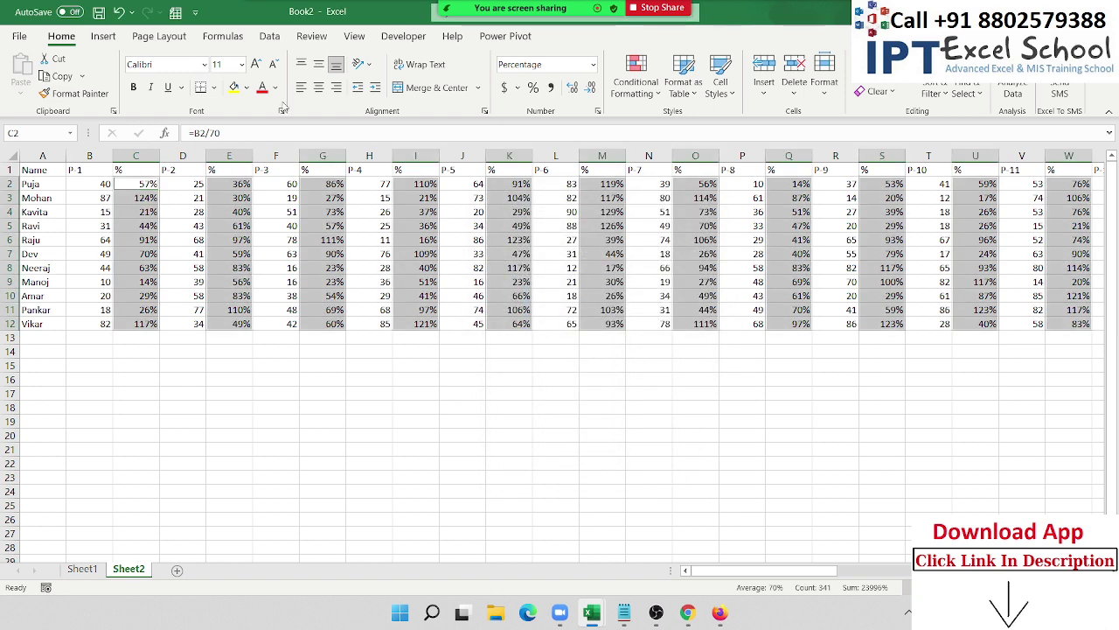
click(233, 87)
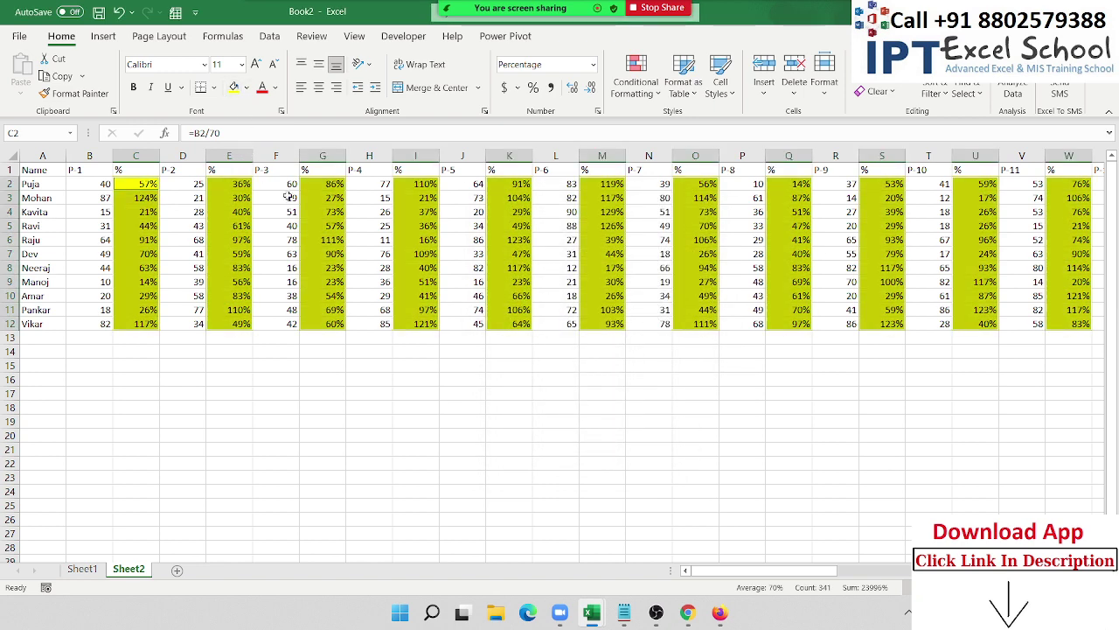
click(416, 256)
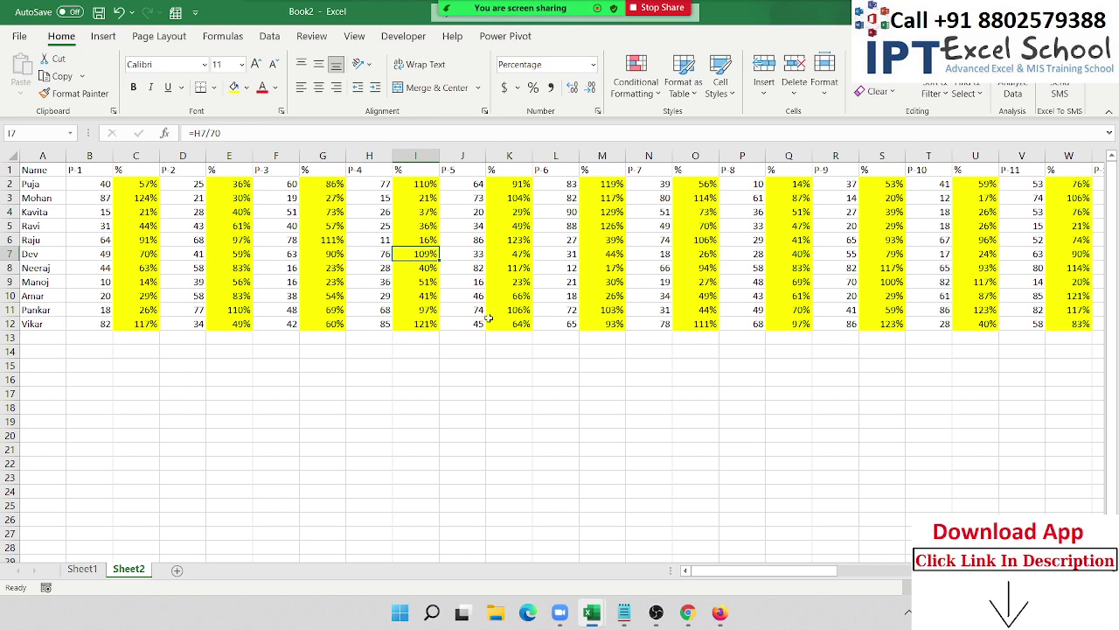
Step: Starting at B20, enter 8, 36, 52, 36 and 32 down column B
click(194, 406)
scroll(194, 406, down, 1)
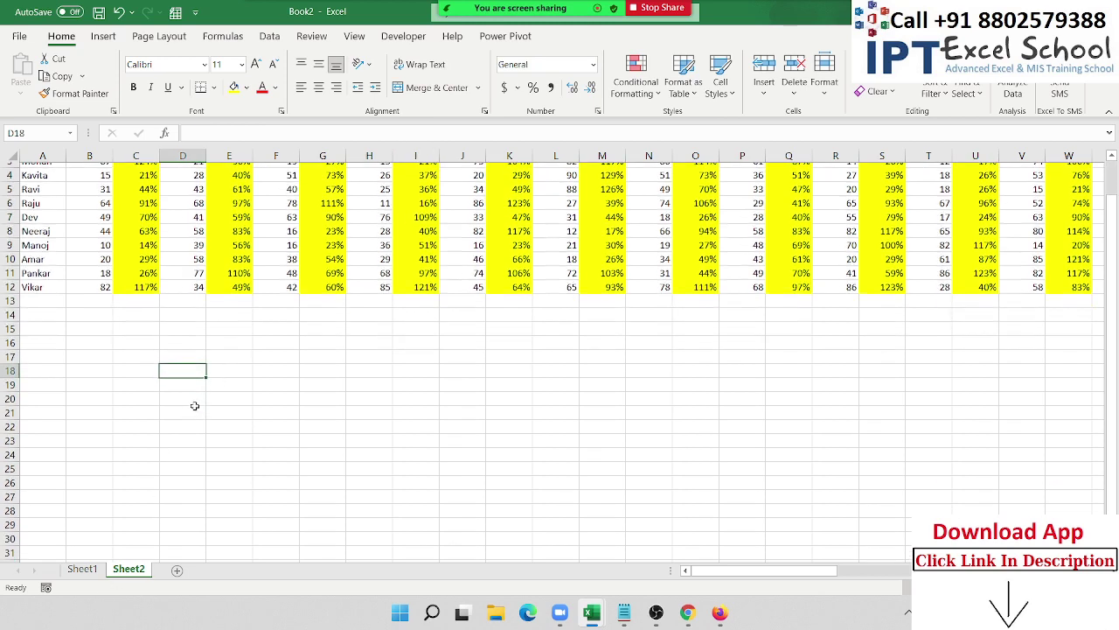
scroll(194, 406, down, 1)
click(76, 354)
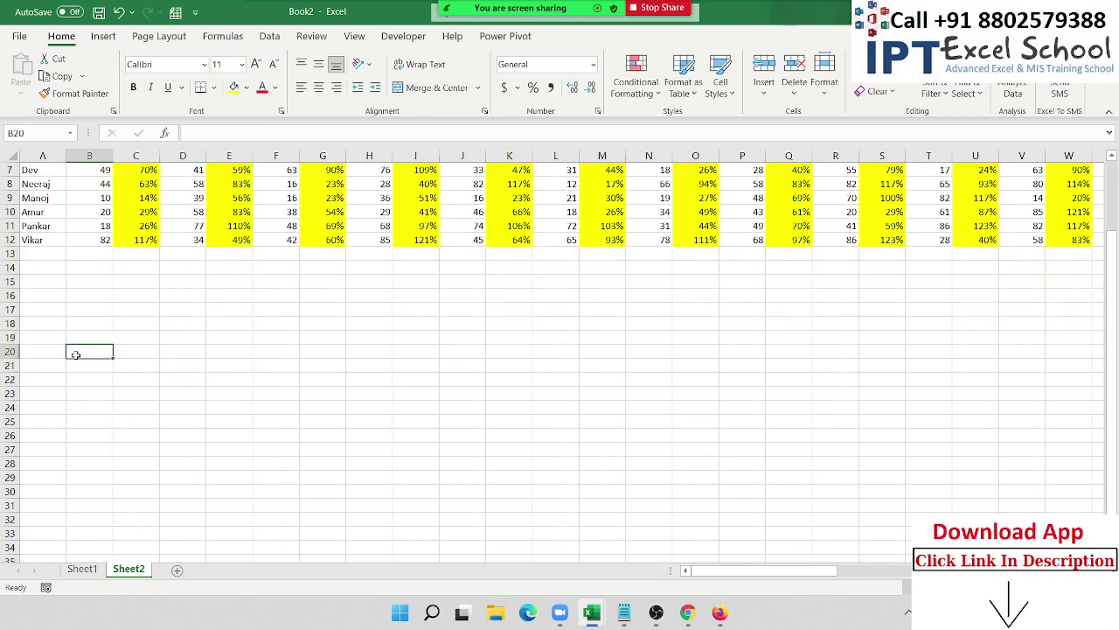
text(8)
key(Return)
text(36 )
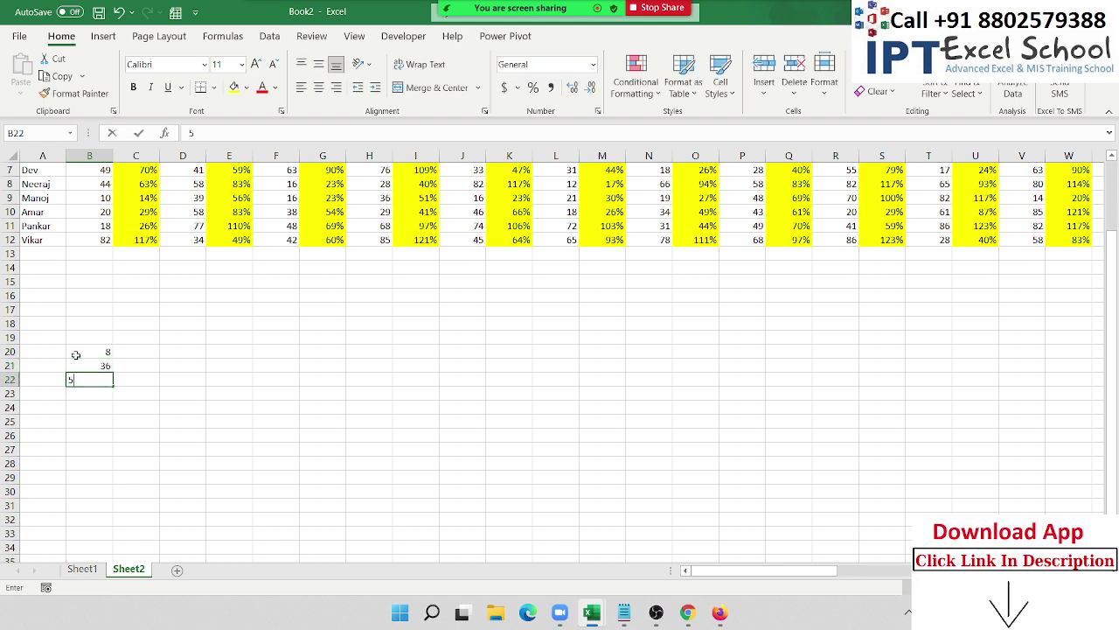
text(52 36 32)
key(Return)
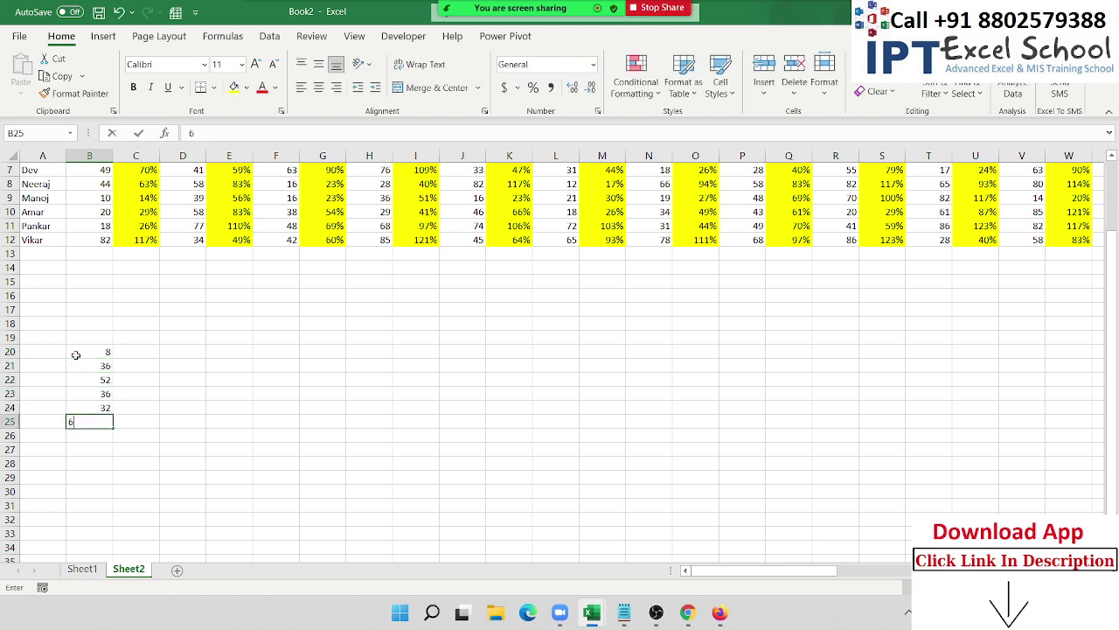
Step: Continue the list with 63, 52, 25, 36, 52 and 6.2 to B30, then select rows 23–25
text(63 52 25)
key(Return)
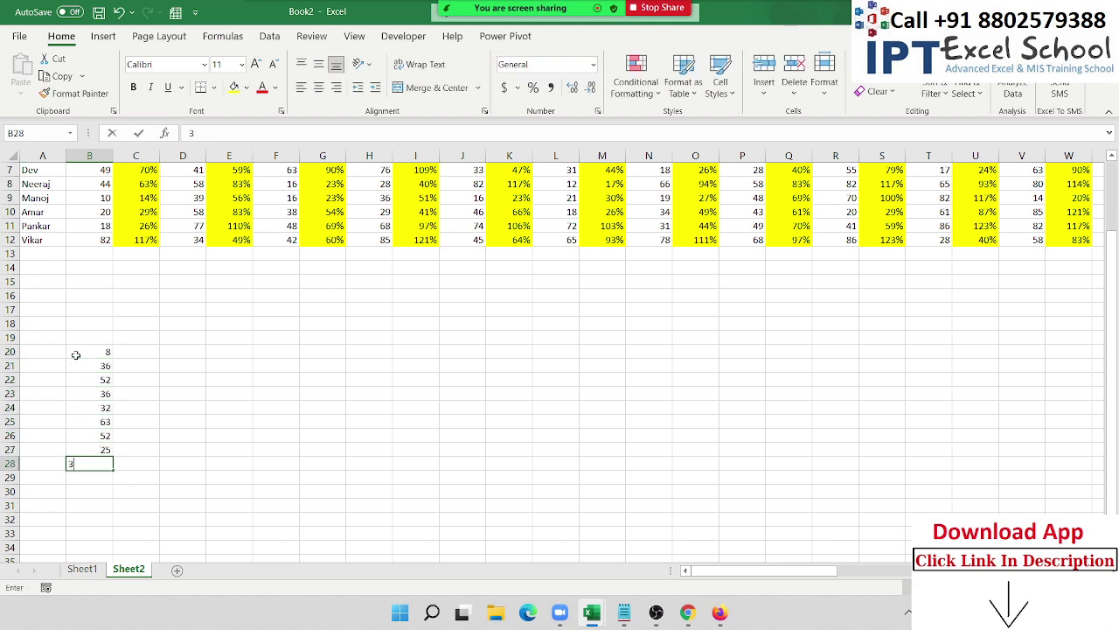
text(36)
key(Return)
text(52)
key(Return)
text(6.2)
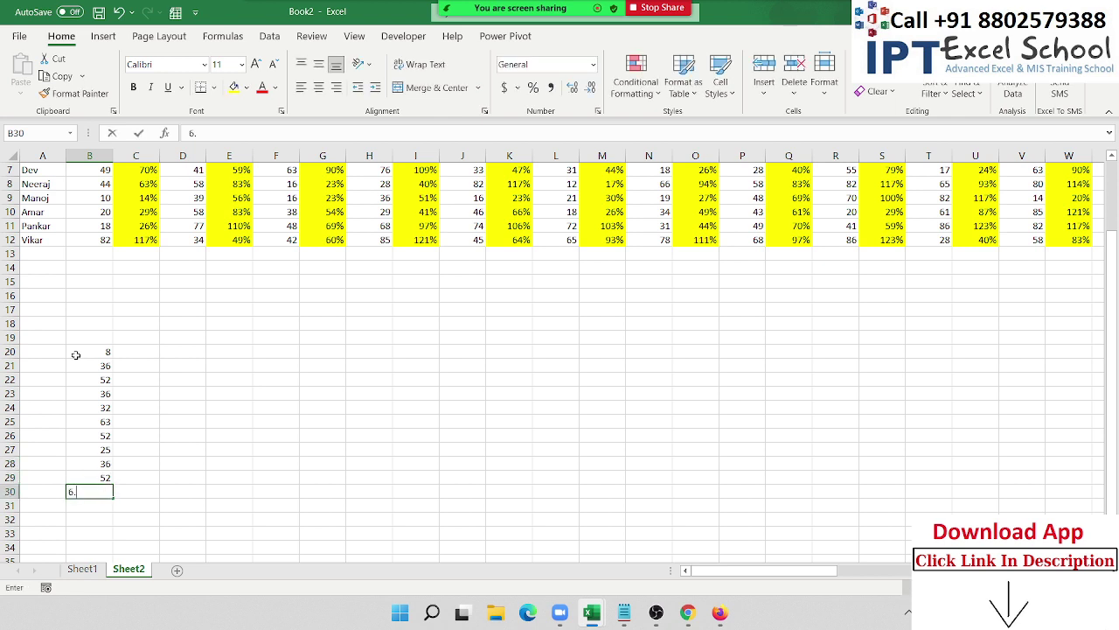
key(ctrl+Return)
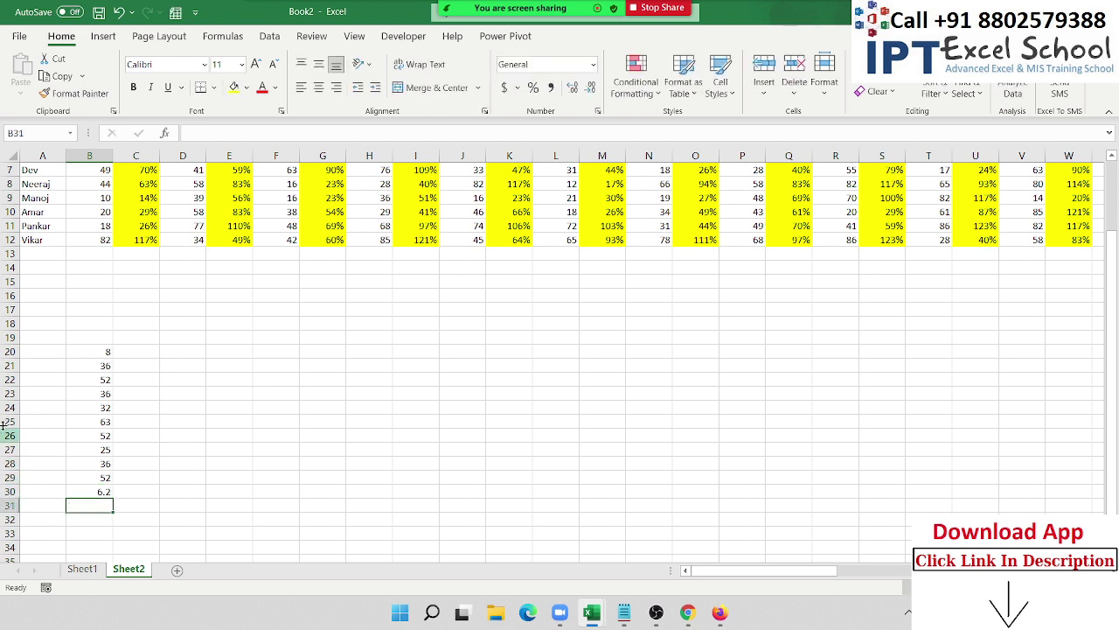
click(7, 394)
drag(5, 394, 3, 422)
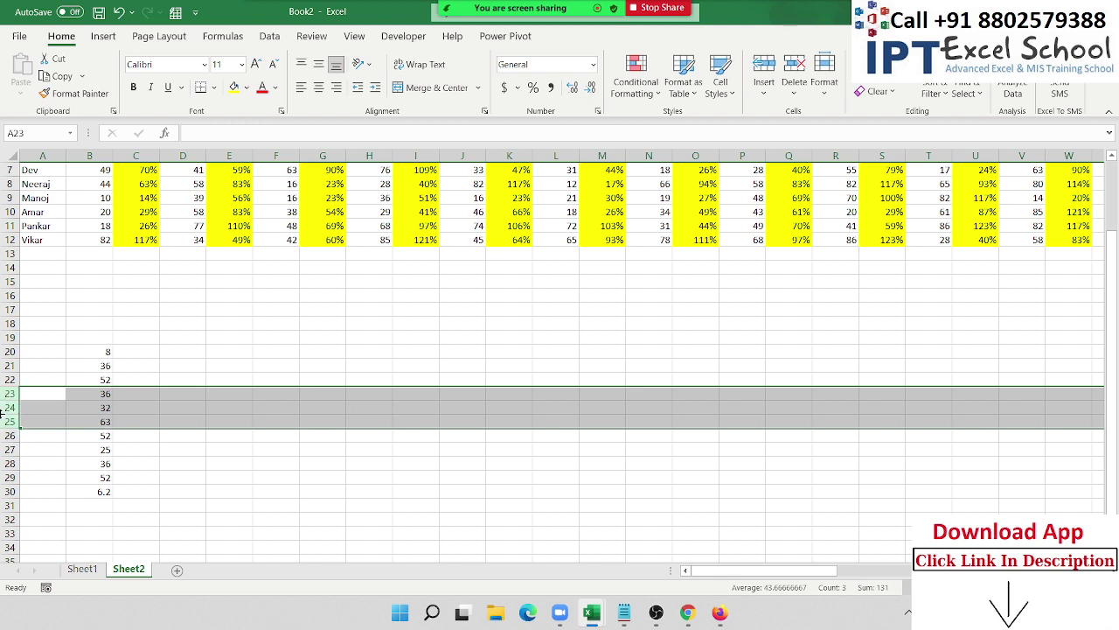
Step: Hide rows 23–25, then test-copy B20:B30 to F31 and delete the paste
right_click(14, 408)
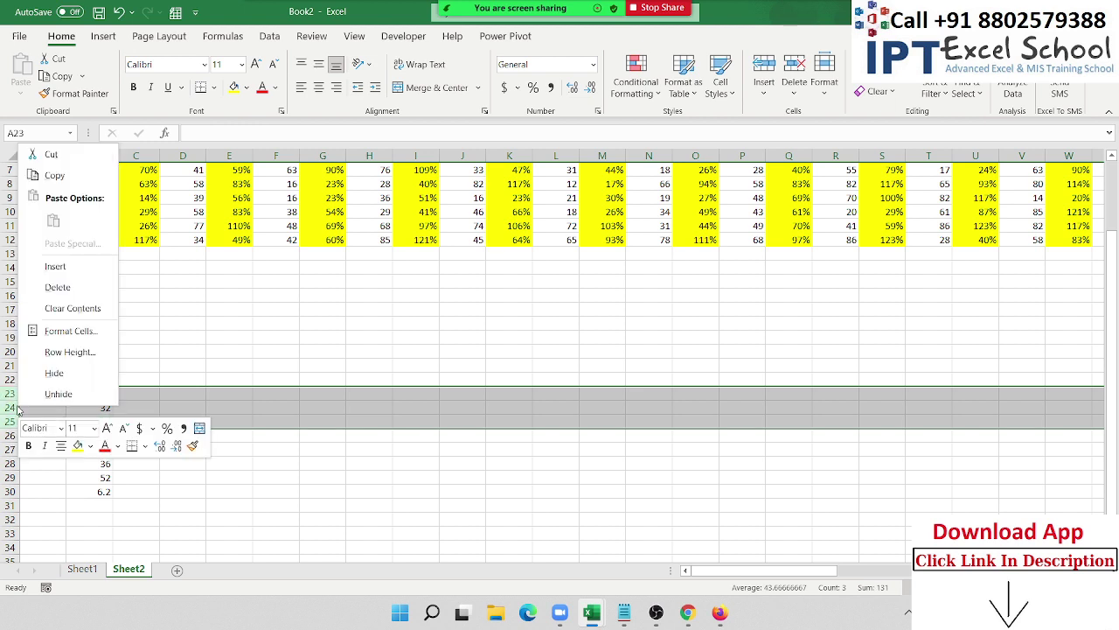
click(54, 373)
drag(98, 355, 100, 449)
key(ctrl+c)
click(258, 461)
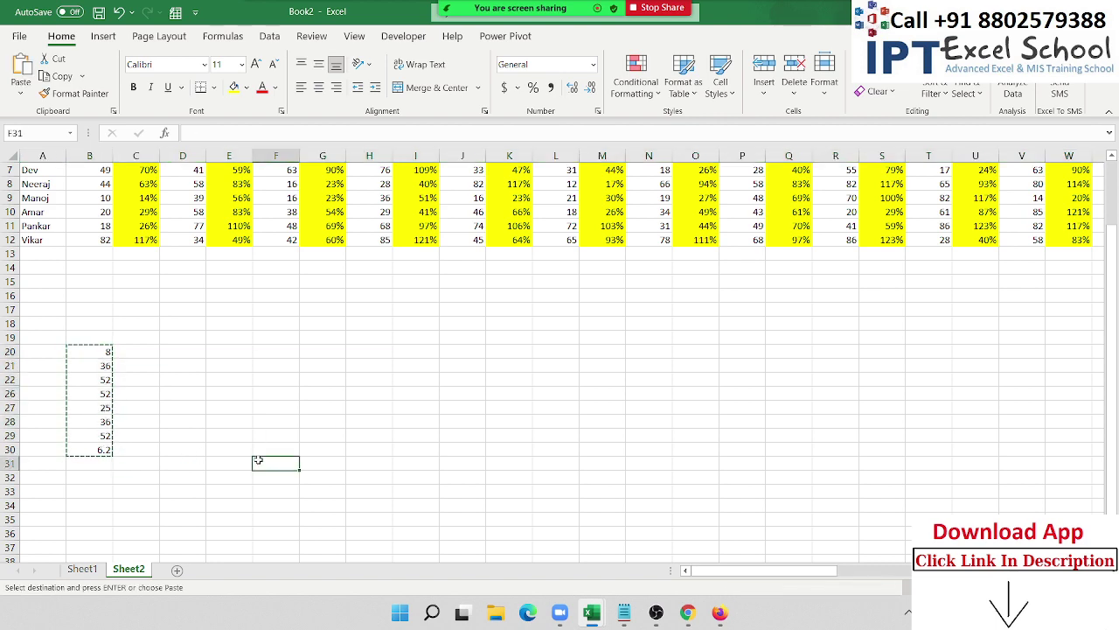
key(ctrl+v)
scroll(289, 467, down, 2)
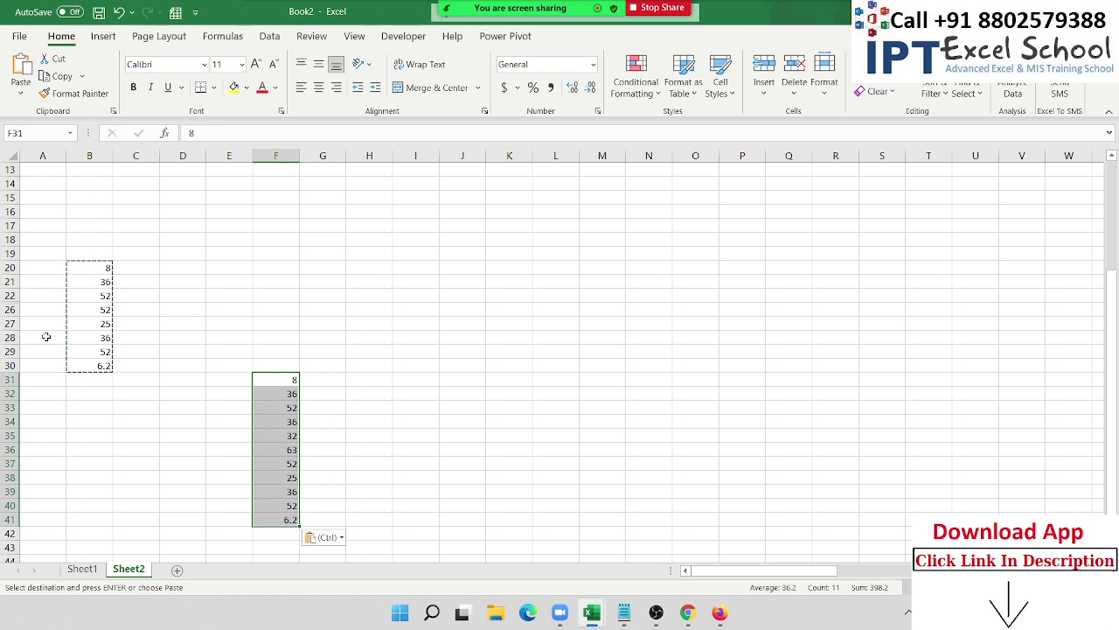
key(Delete)
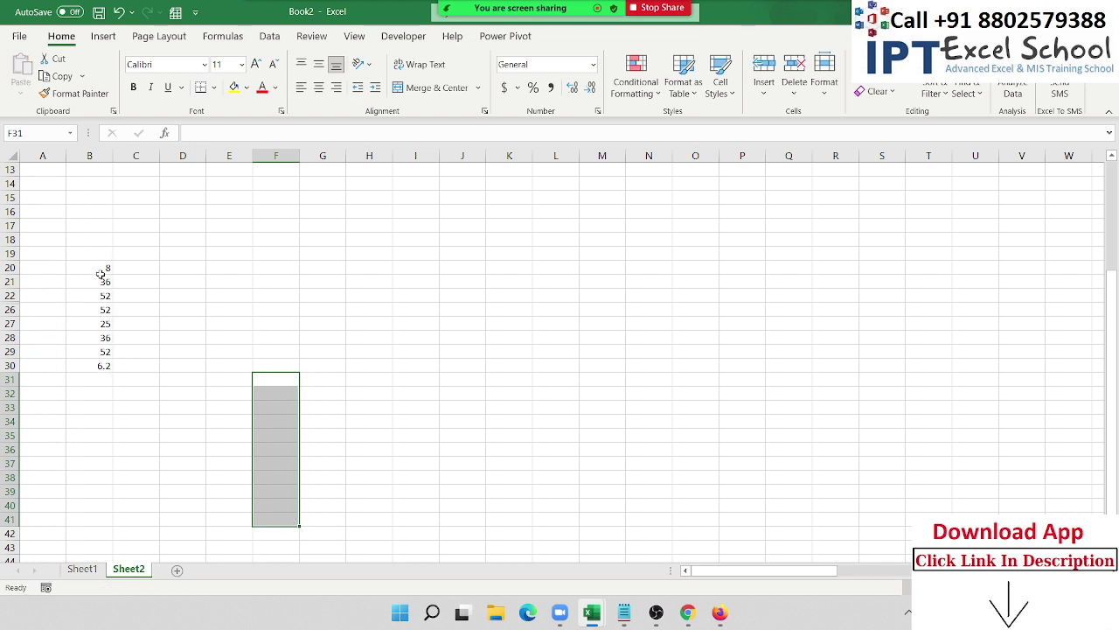
Step: Test-copy B22:B26 to F35, delete it, and reselect B20:B30
drag(99, 295, 100, 309)
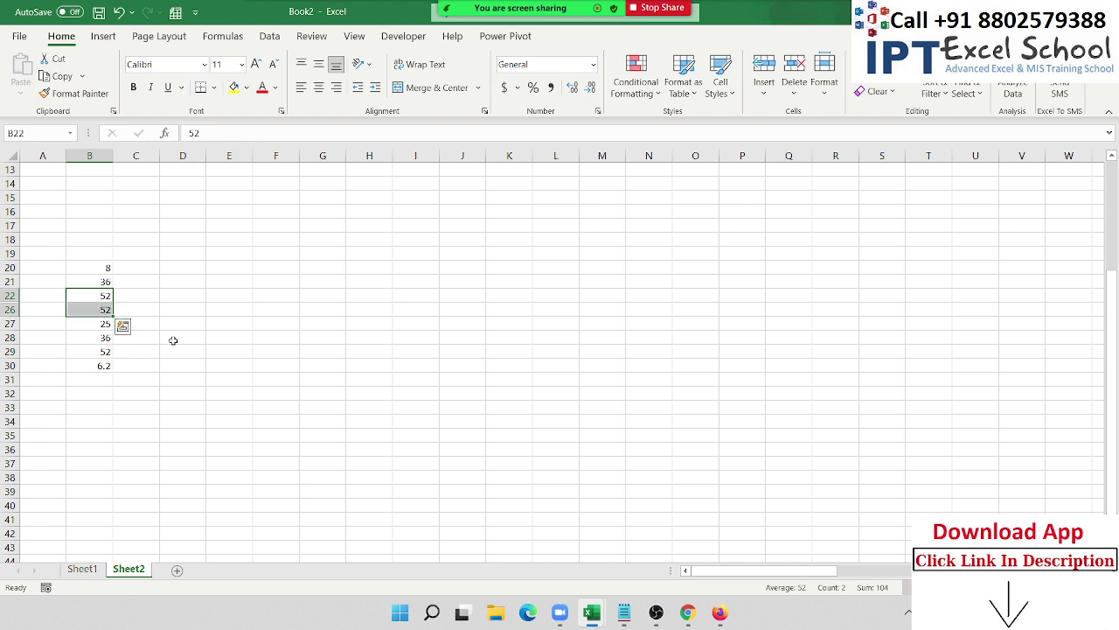
key(ctrl+c)
click(275, 434)
key(ctrl+v)
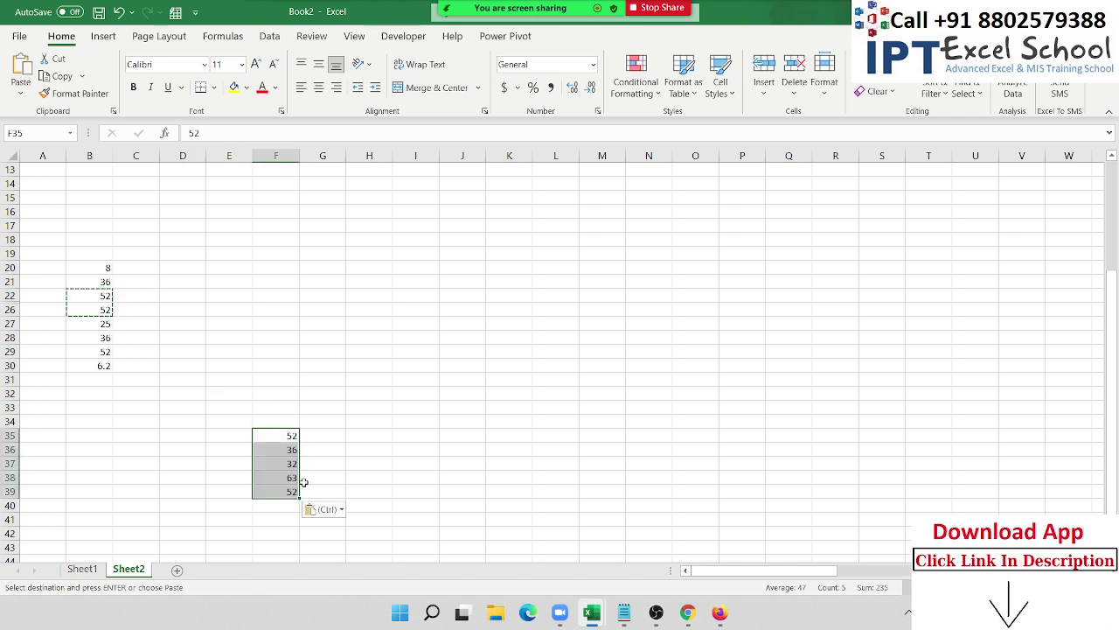
key(Delete)
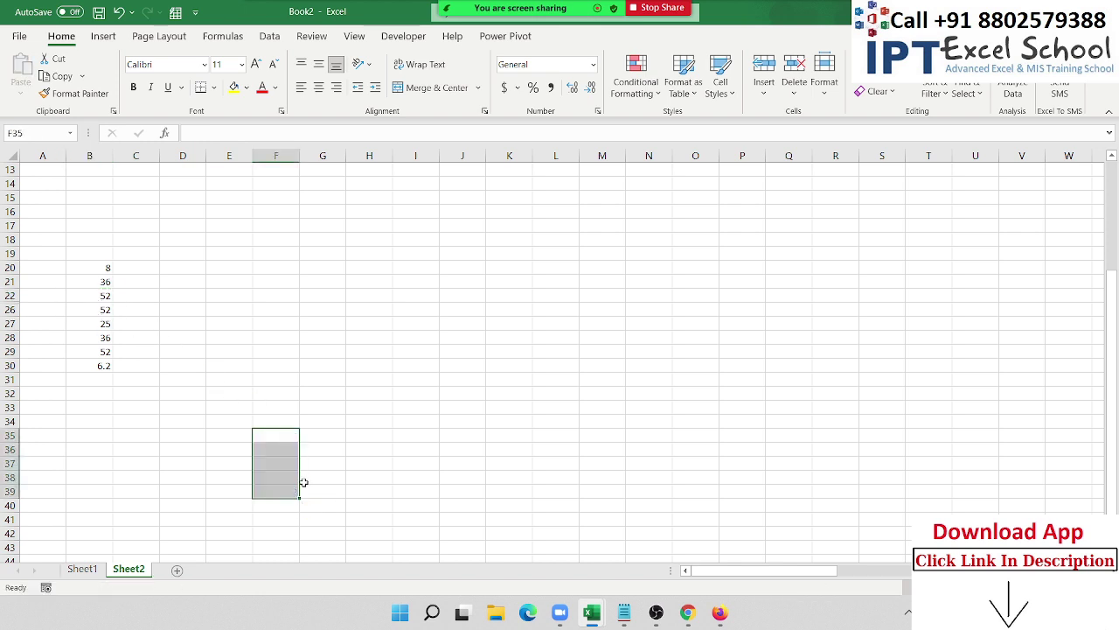
drag(103, 267, 103, 365)
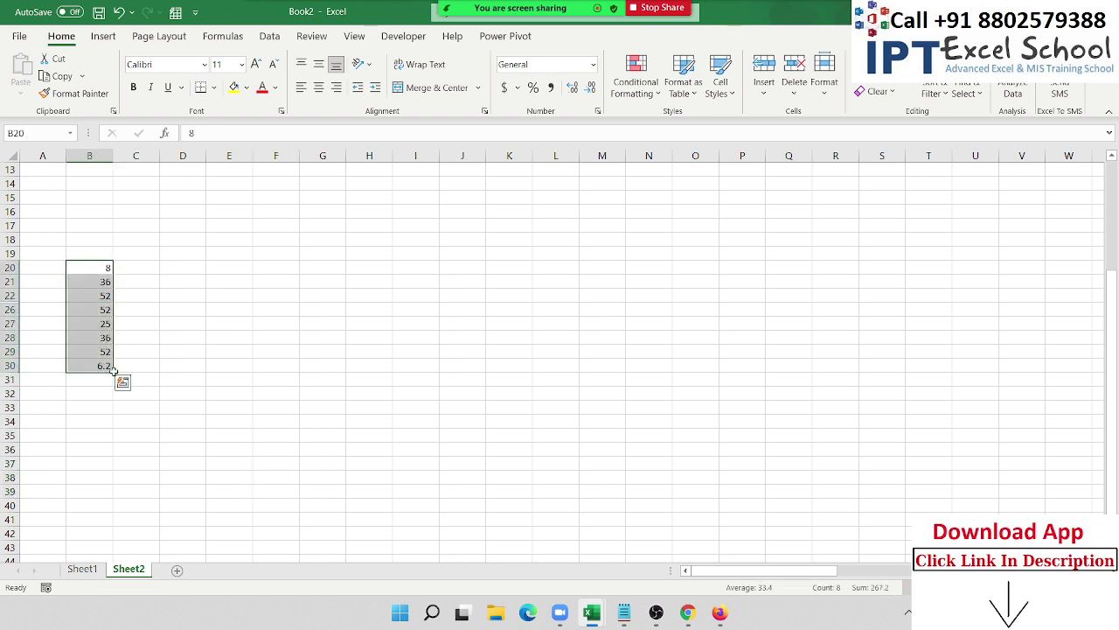
click(123, 382)
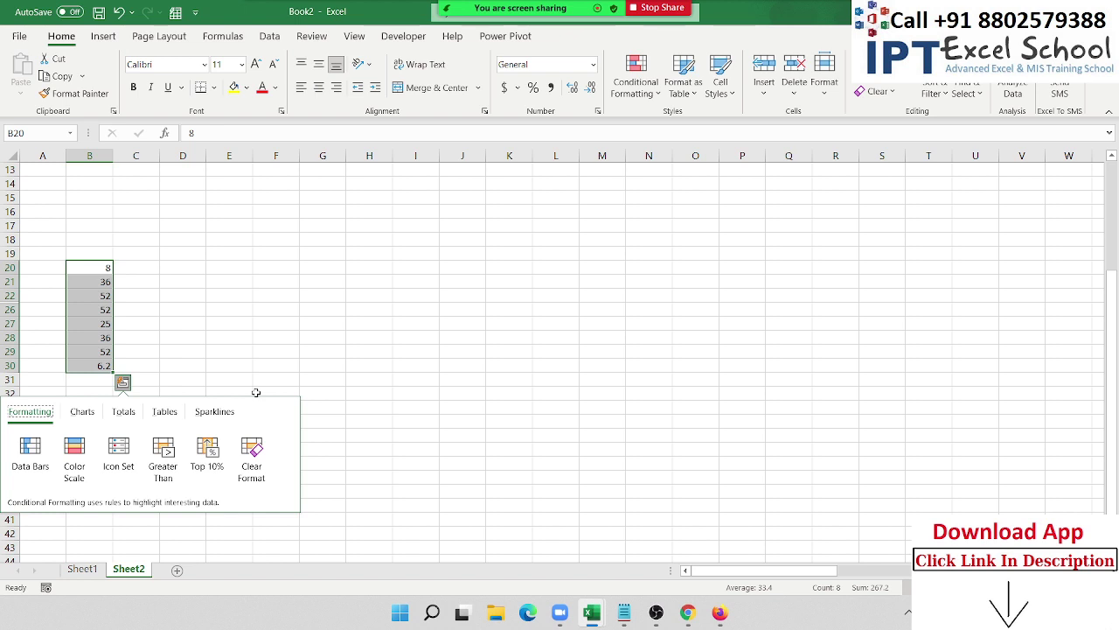
Step: Narrow the B20:B30 selection to visible cells only via Go To Special
click(973, 102)
click(973, 101)
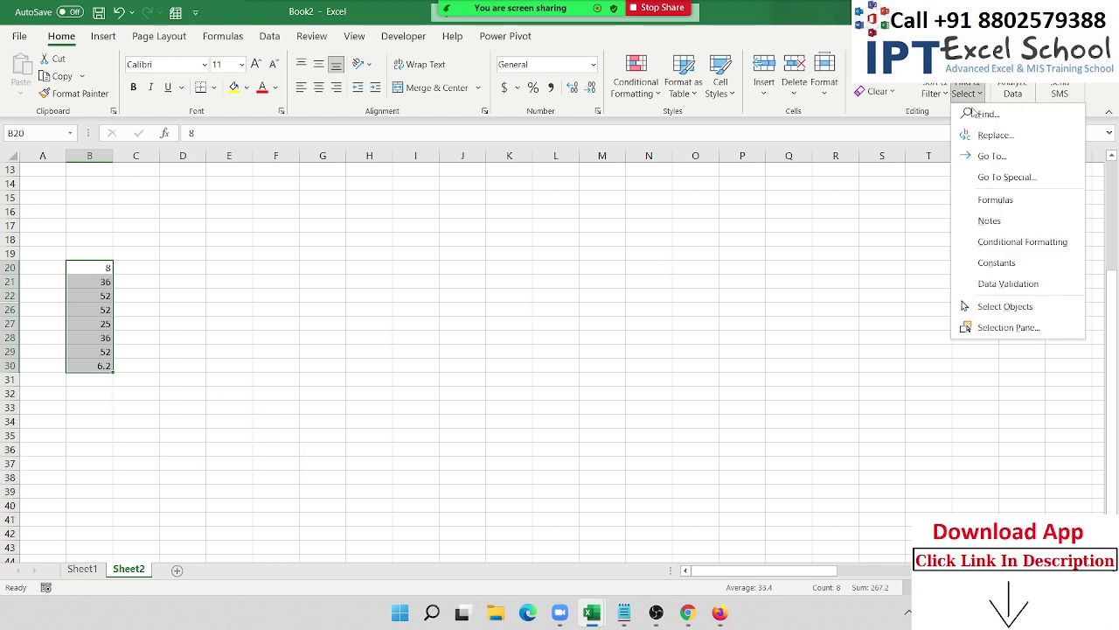
click(985, 178)
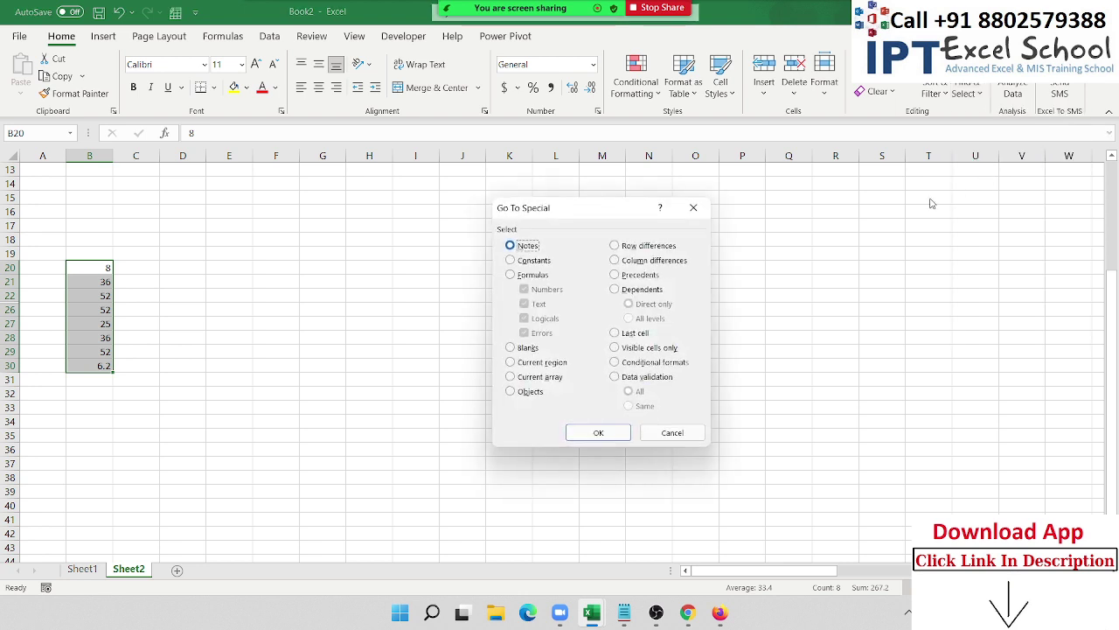
click(652, 348)
click(600, 436)
Step: Copy the visible values and paste them at H36
key(ctrl+c)
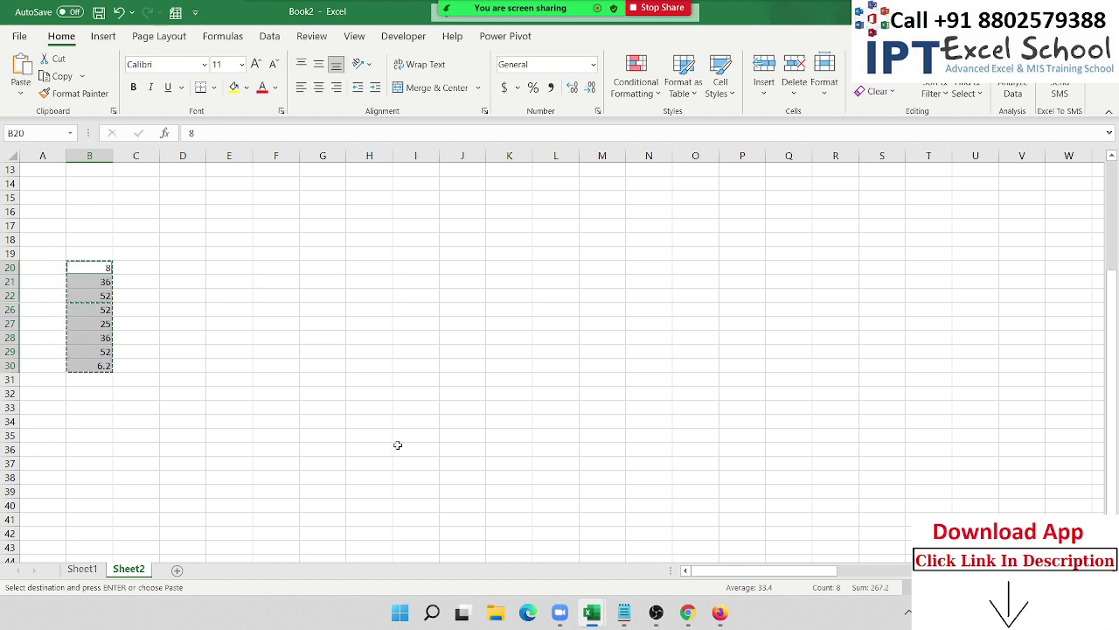
click(378, 446)
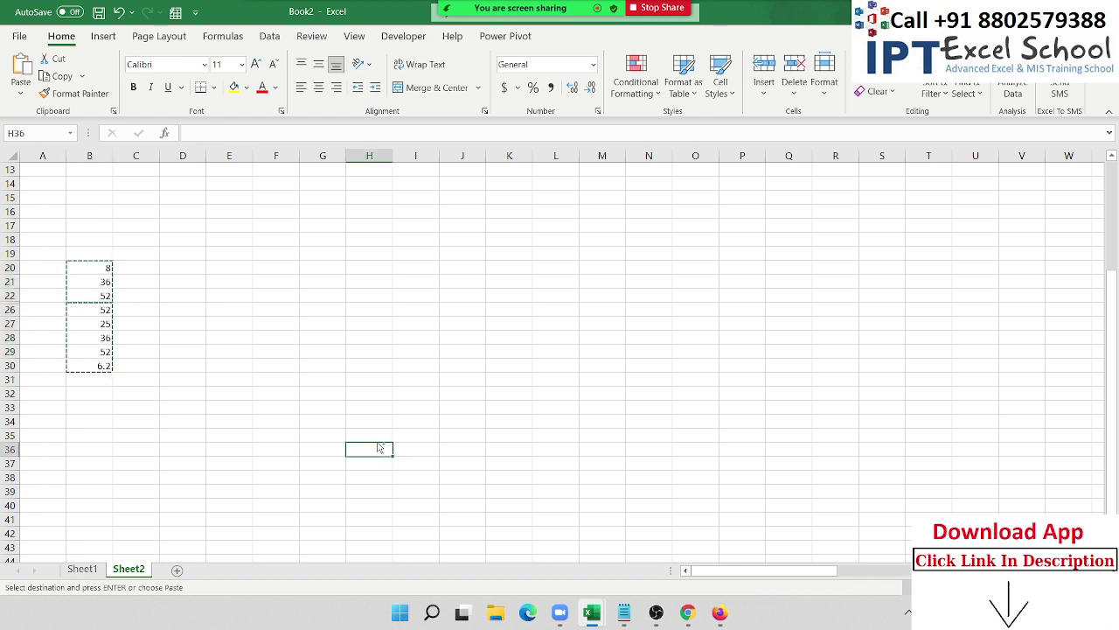
key(ctrl+v)
click(487, 448)
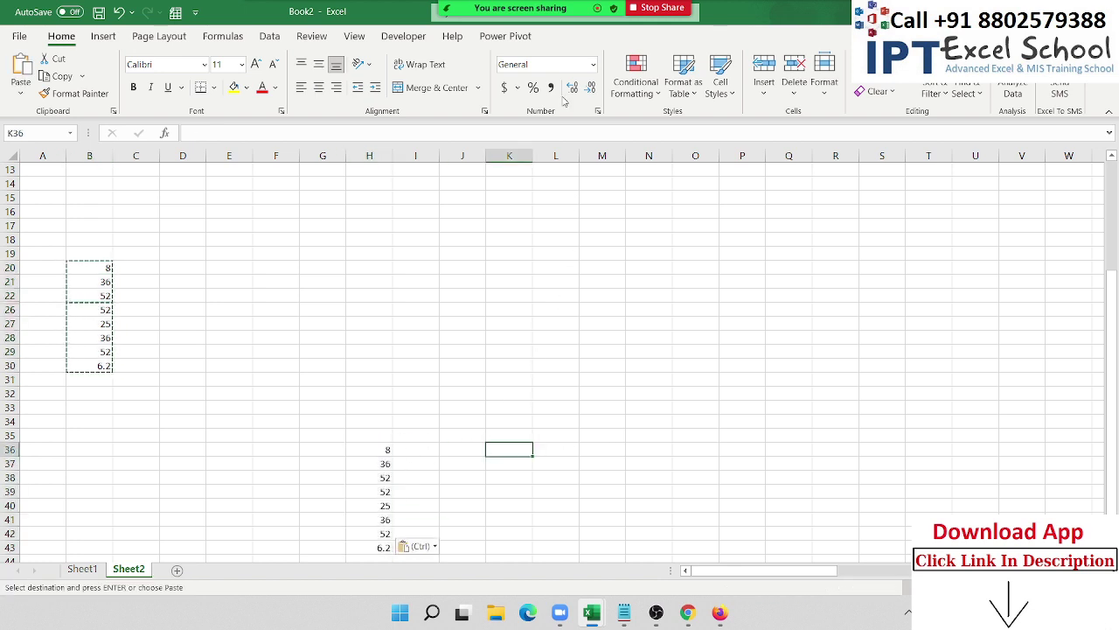
mouse_move(568, 11)
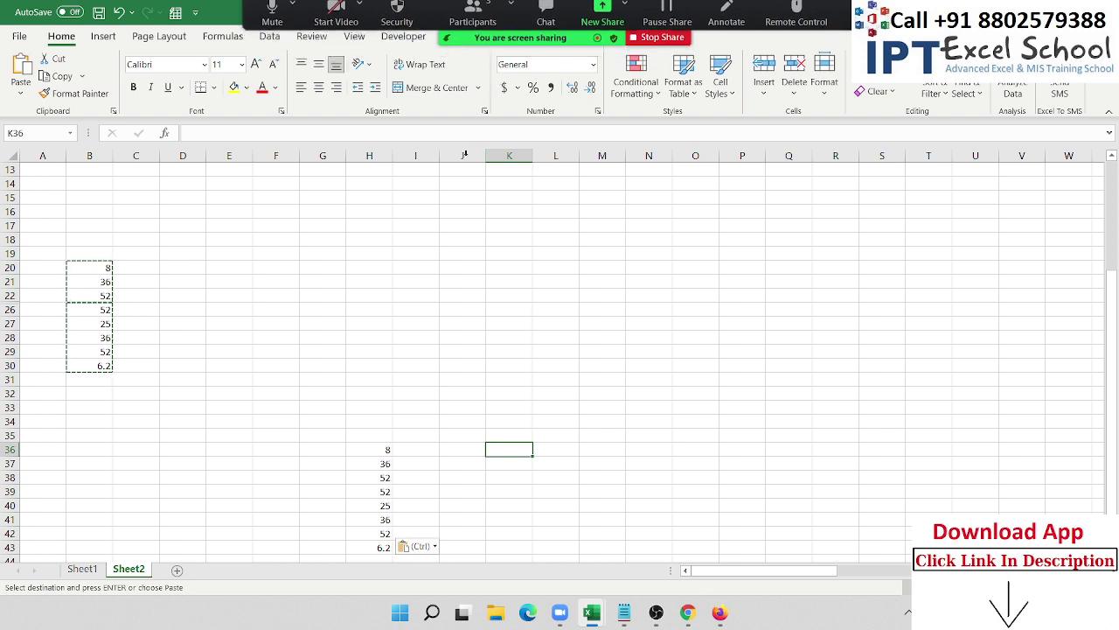
Step: Mute the microphone from the Zoom screen-sharing toolbar
click(260, 18)
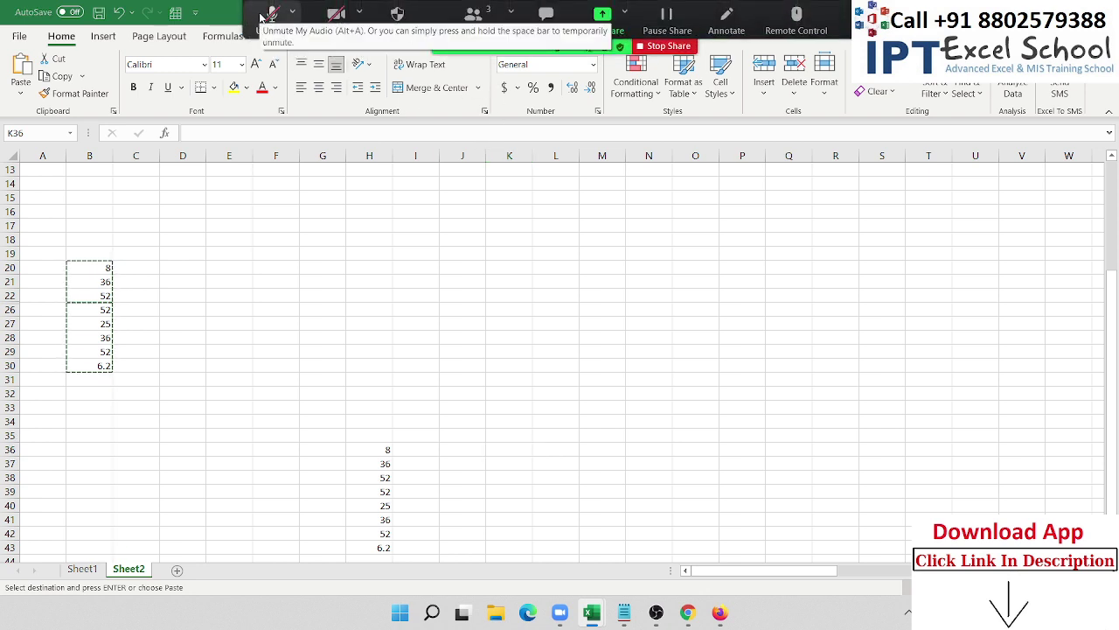